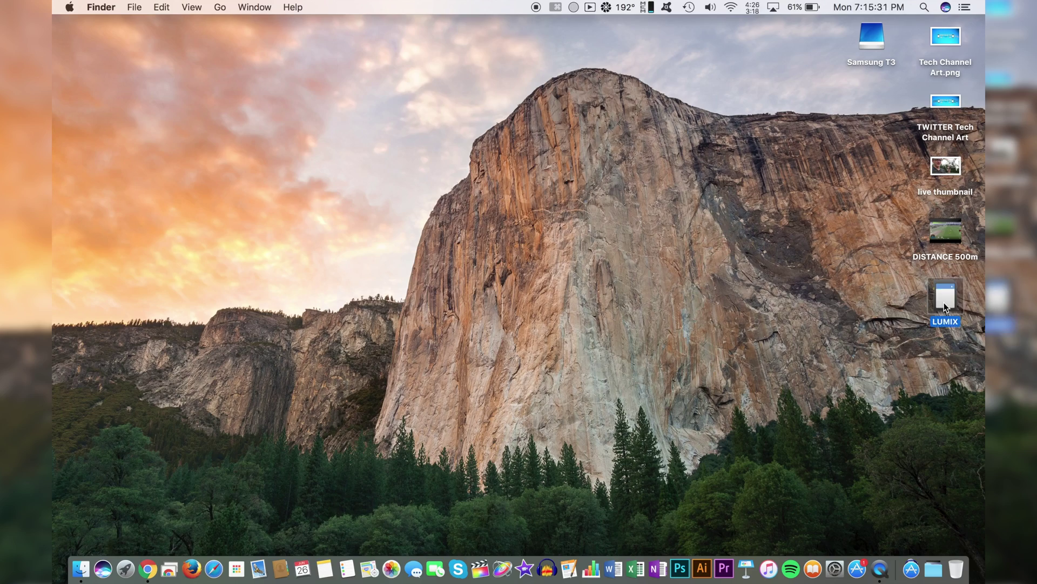
Open the LUMIX card's DCIM > 100_PANA folder of camera files.
double_click(946, 297)
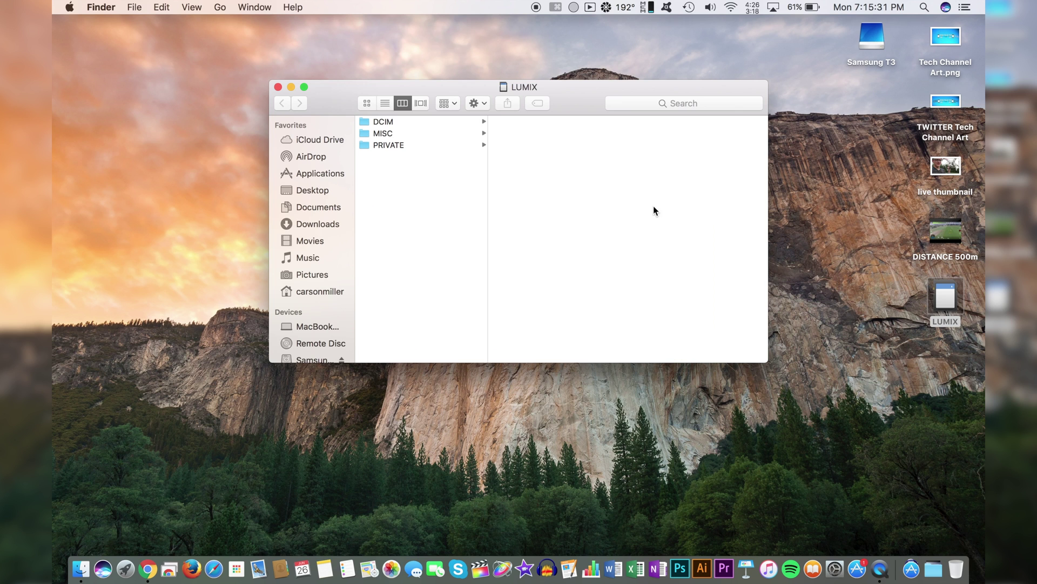
left_click(440, 121)
left_click(578, 121)
scroll(669, 216, "down", 15)
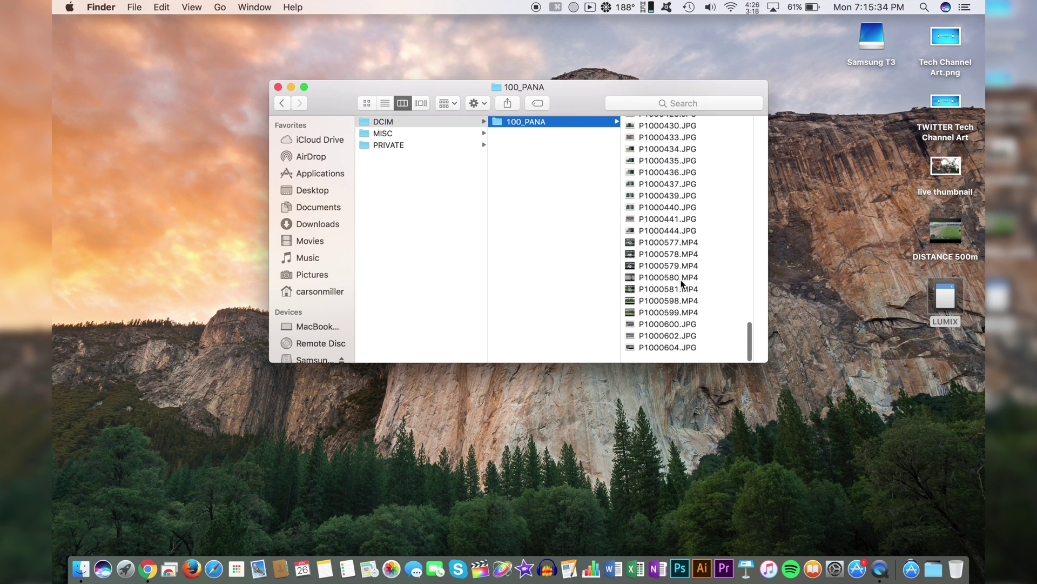
Quick Look clips P1000577–P1000579, playing P1000577.MP4 ahead to about 27 seconds.
left_click(656, 254)
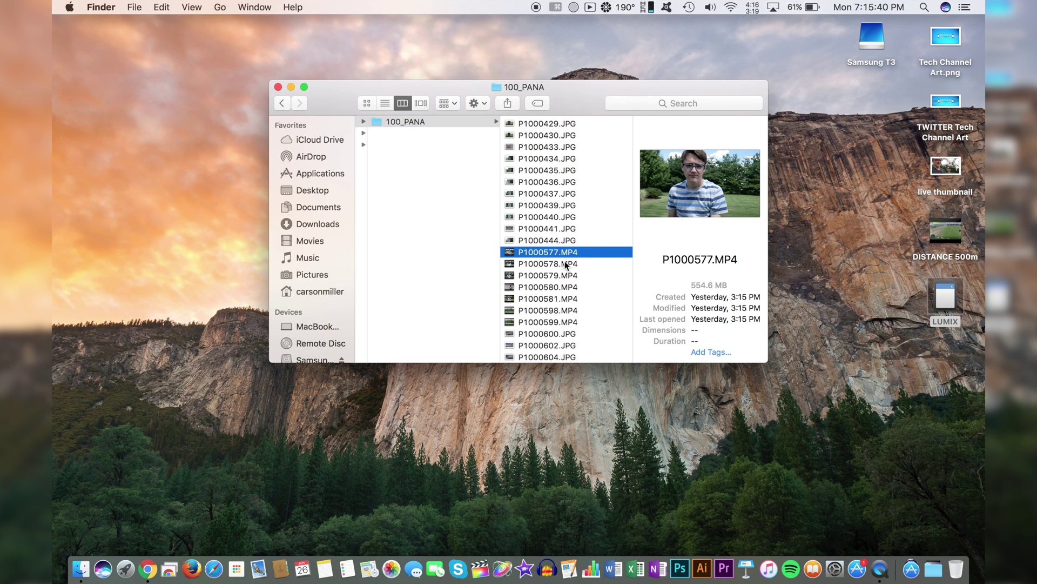
left_click(517, 266)
left_click(517, 276)
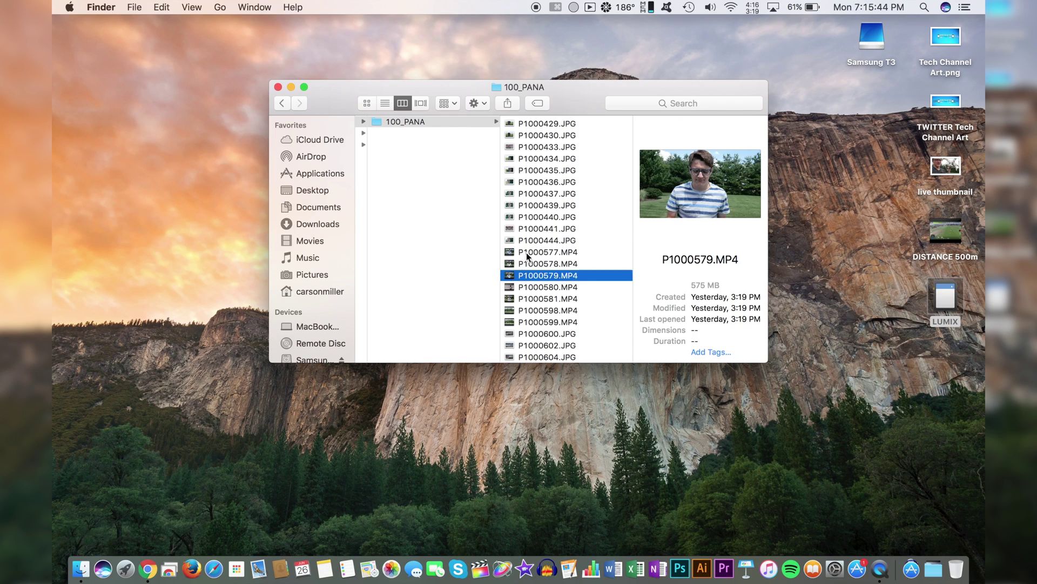
left_click(527, 254)
key("space")
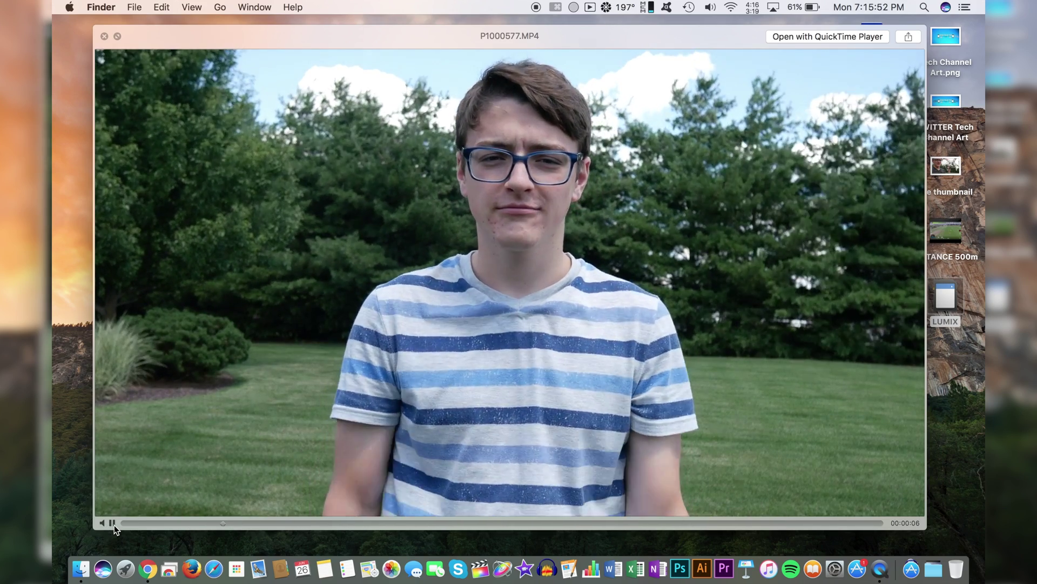
left_click(112, 523)
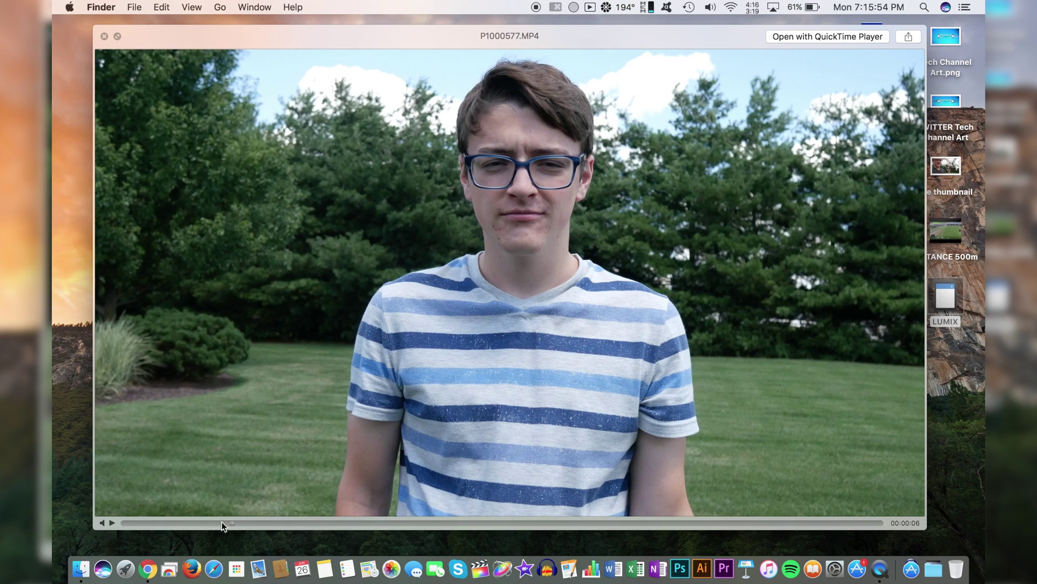
left_click_drag(221, 523, 851, 524)
key("space")
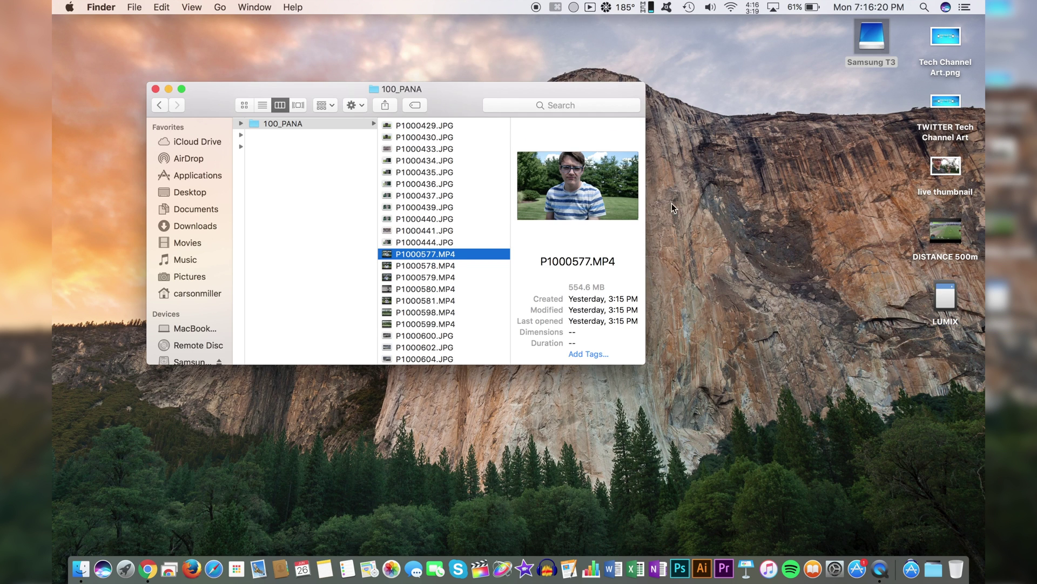
Create folder JUNE_26_VIDEO_GO_FURTHERTHAN_500M in Samsung T3 > 2017 > 6-JUNE.
double_click(874, 43)
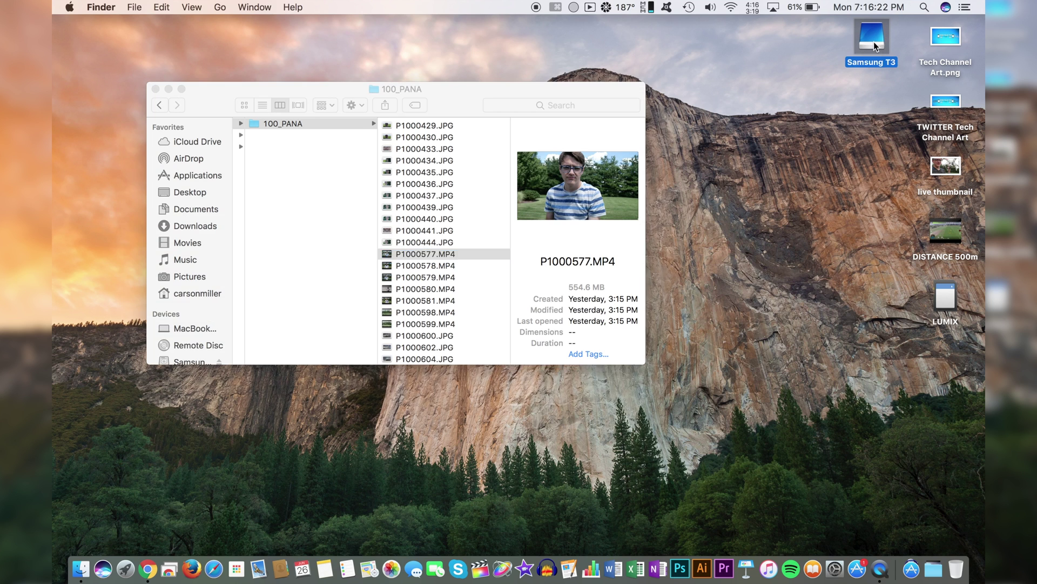
left_click(554, 223)
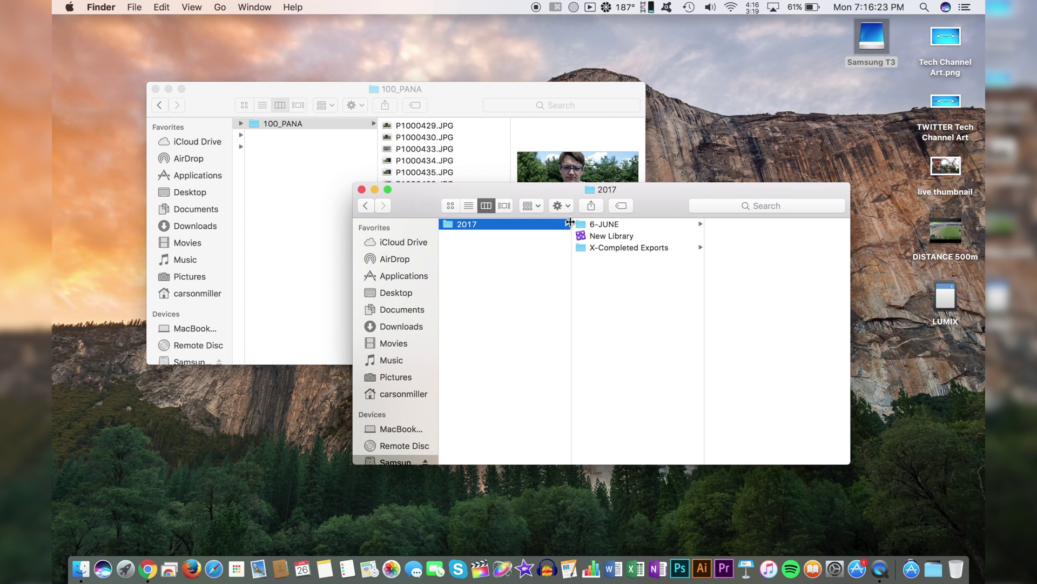
left_click(640, 225)
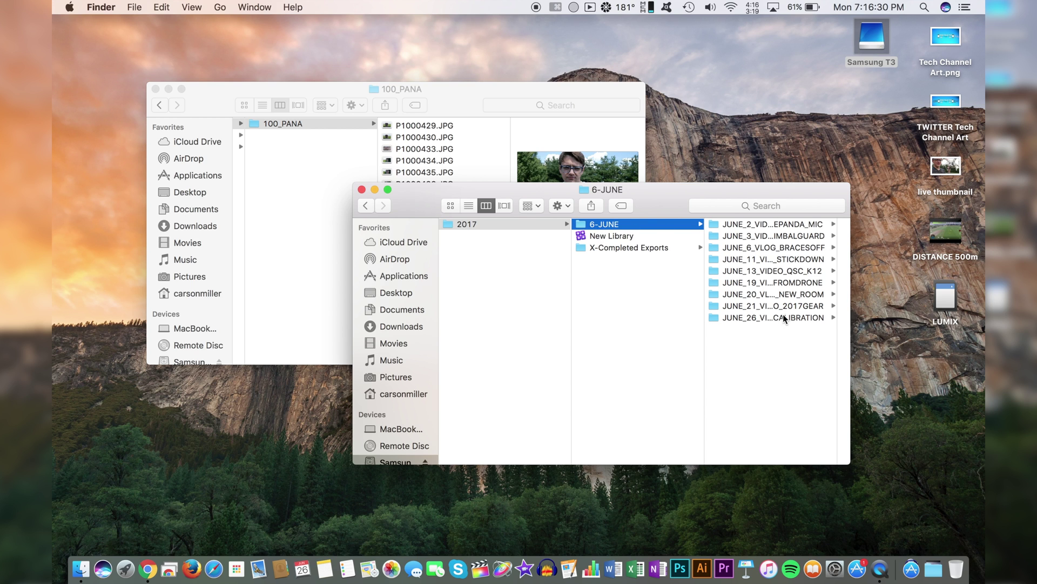
right_click(772, 361)
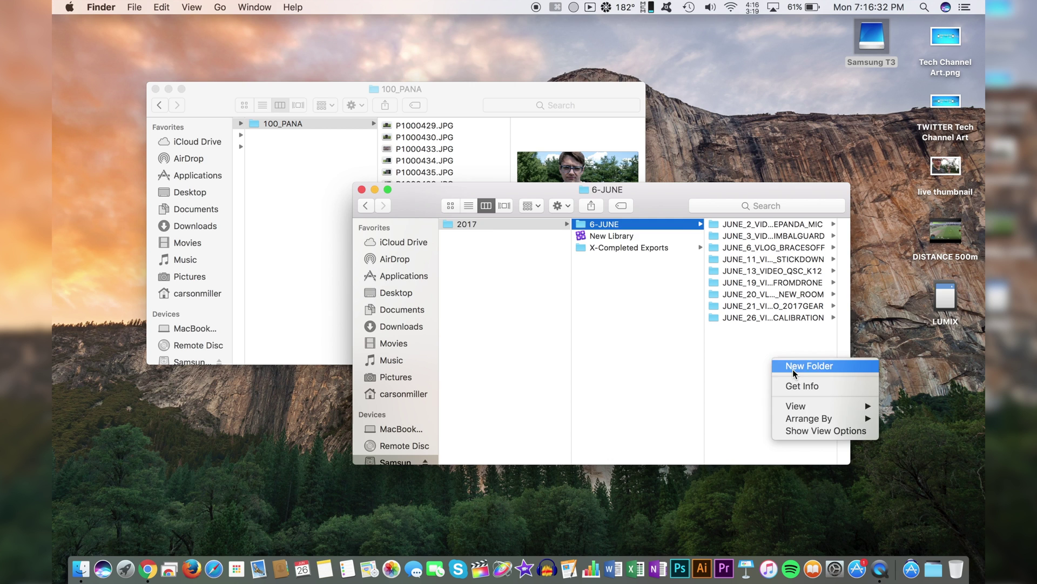
left_click(793, 369)
type("JUNE")
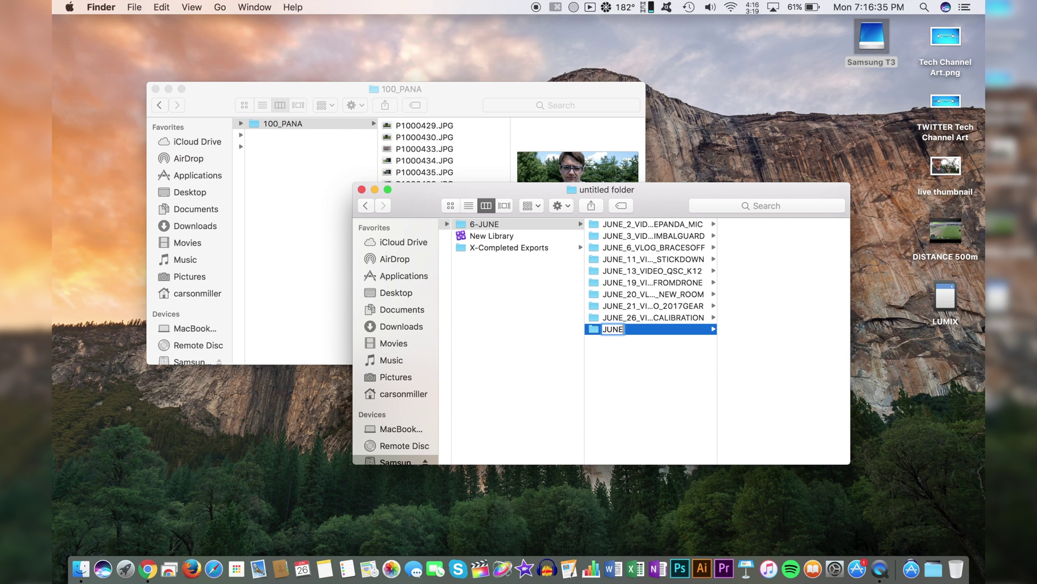
type("_26_")
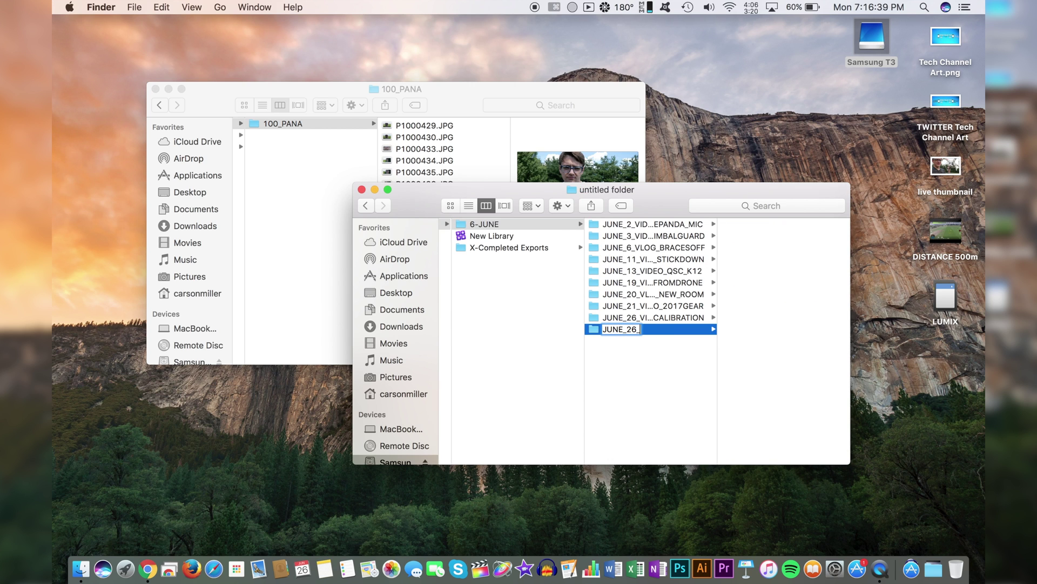
type("VIDEO_GO_FURTHERTHAN_500M")
key("Return")
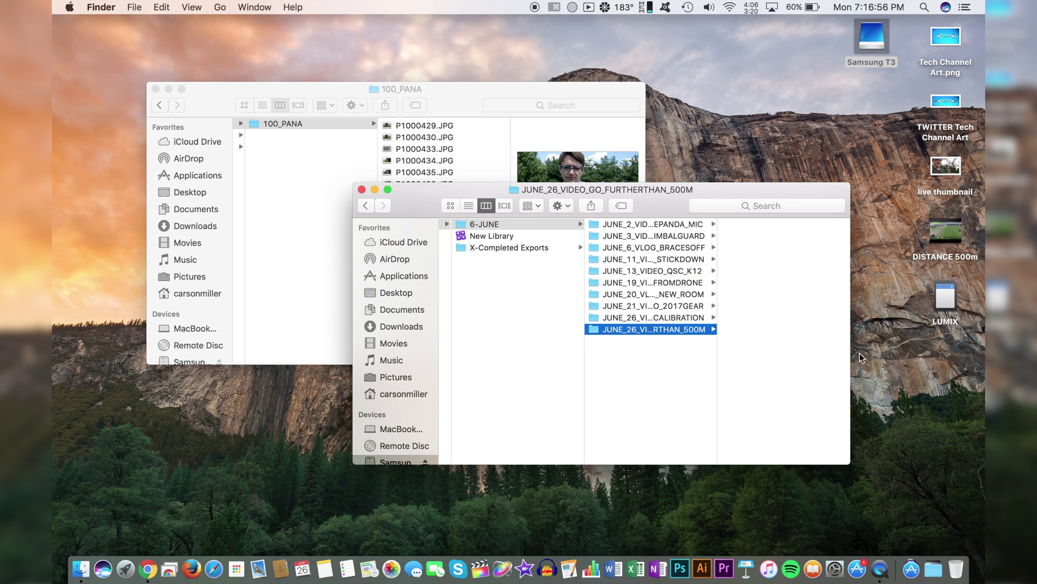
Add subfolders 1-Panasonic, 2-Drone, 3-Screencaps and 4-Extras inside the project folder.
right_click(805, 269)
left_click(822, 276)
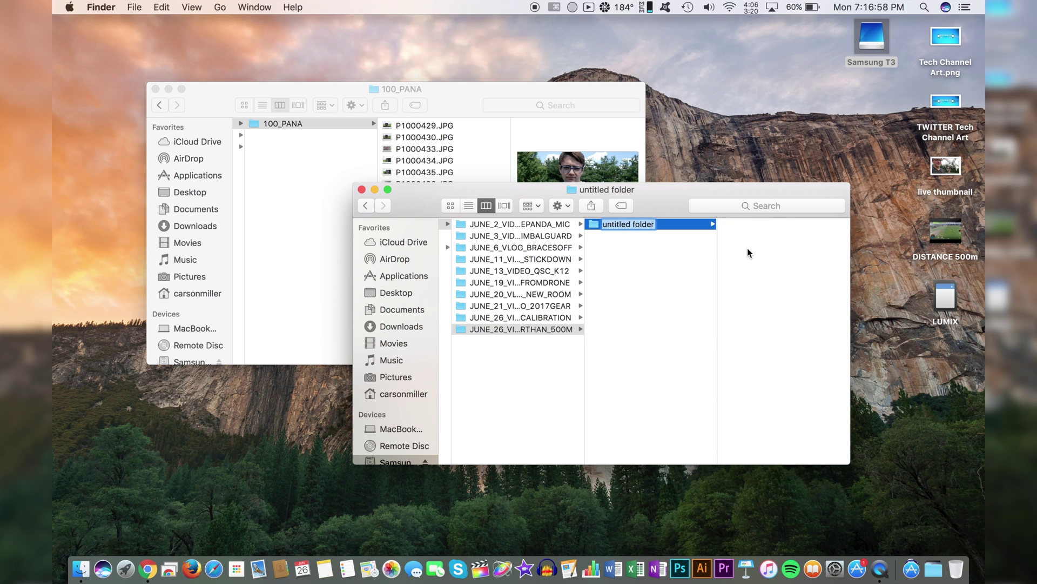
type("1-Panasonic")
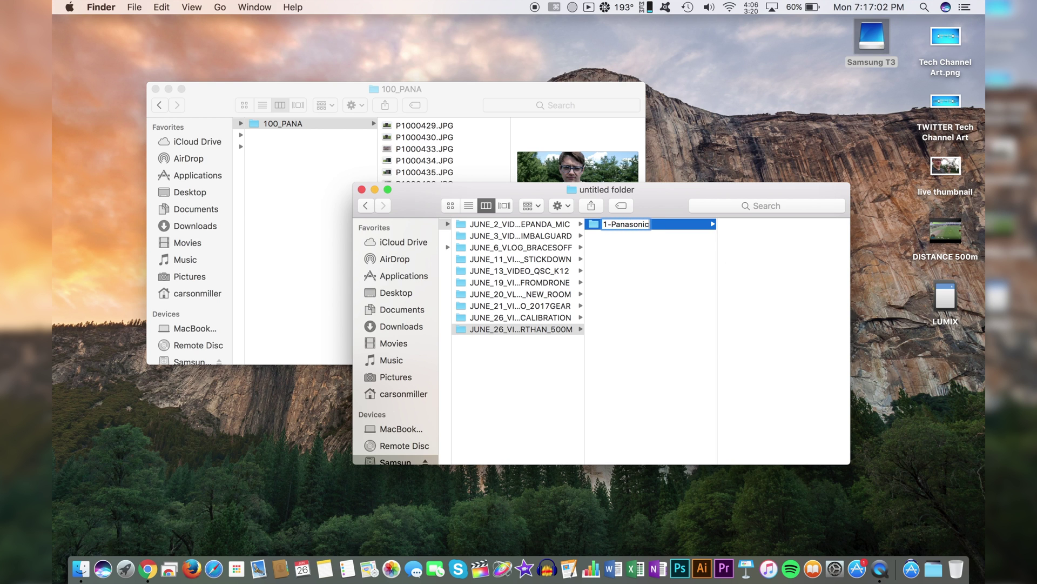
key("Return")
key("super+shift+n")
type("2")
type("-Drone")
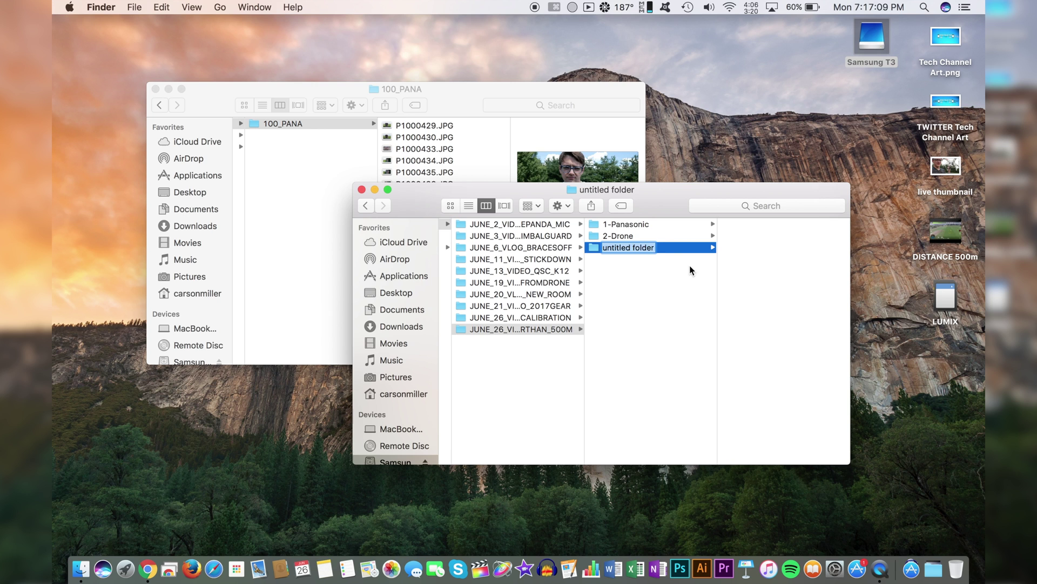
type("3-Screenc")
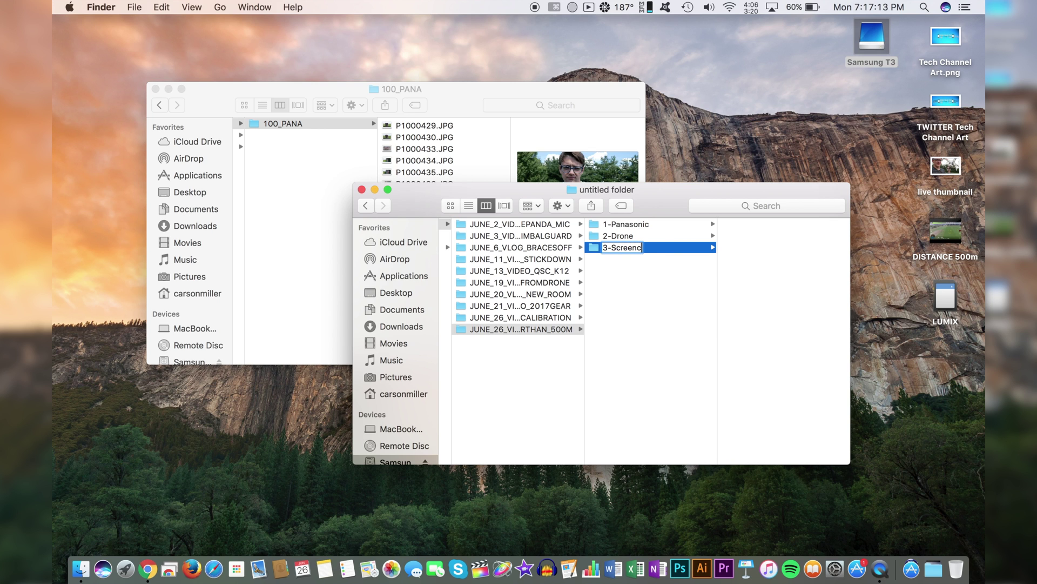
type("ap")
type("s")
key("Return")
key("super+shift+n")
type("4-")
type("Extr")
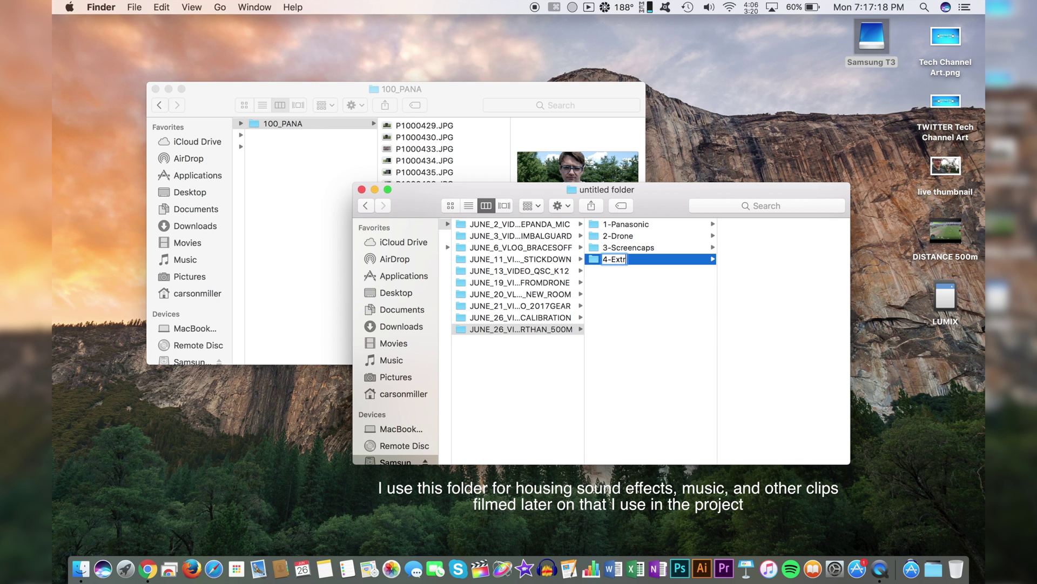
type("as")
key("Return")
Copy the camera files P1000577.MP4 through P1000604.JPG into 1-Panasonic.
left_click(670, 224)
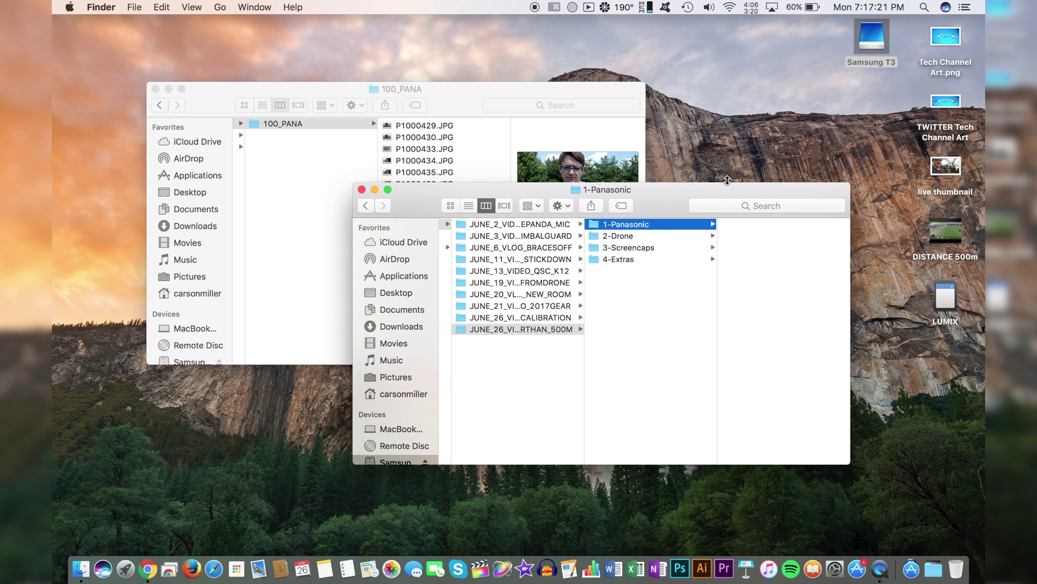
left_click_drag(451, 107, 298, 106)
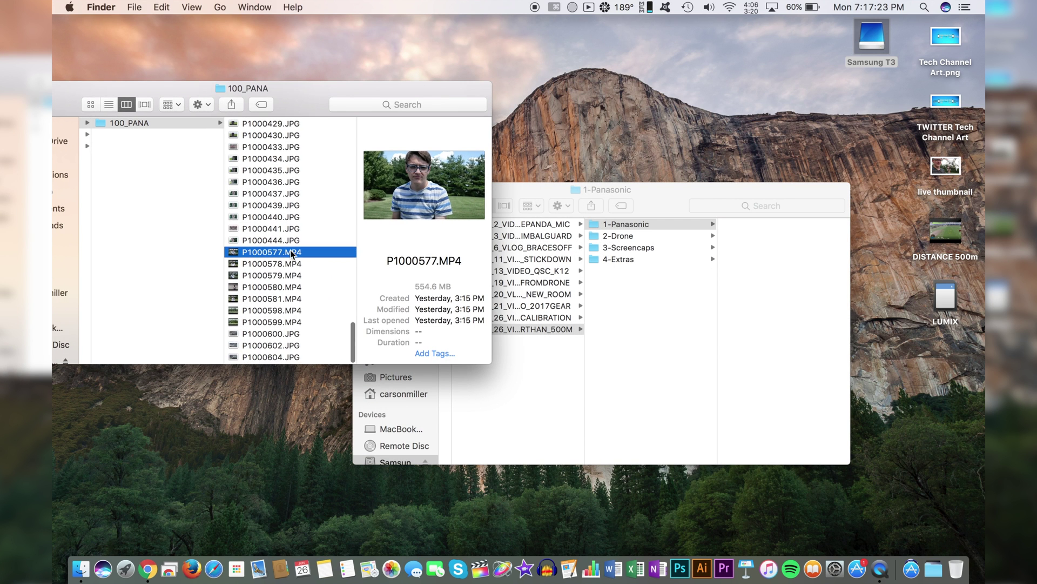
left_click(289, 358, "shift")
left_click_drag(258, 287, 786, 302)
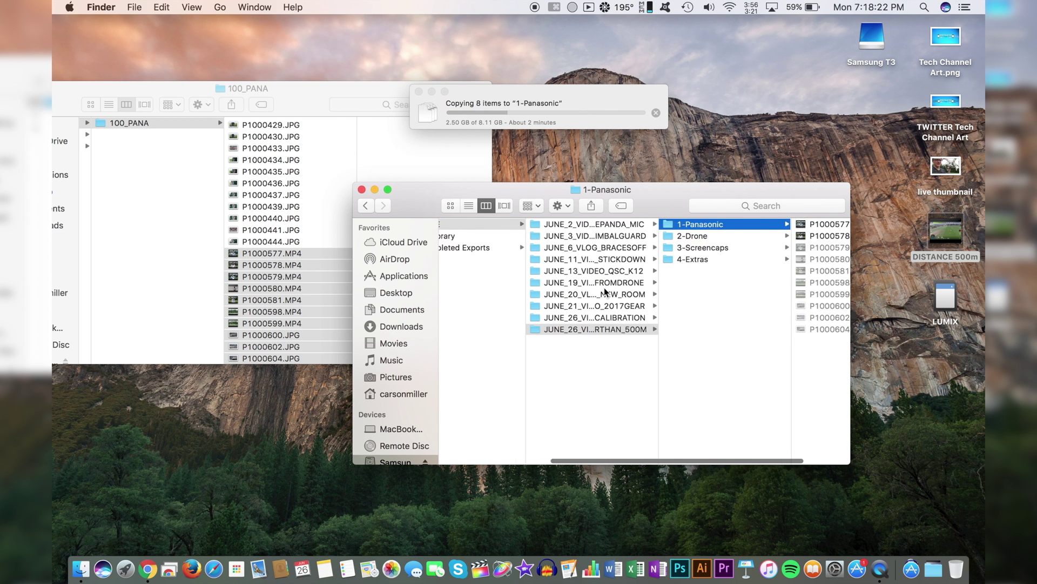
Copy the New Library file into the JUNE_26_VIDEO_GO_FURTHERTHAN_500M folder.
scroll(604, 287, "left", 3)
left_click(491, 237)
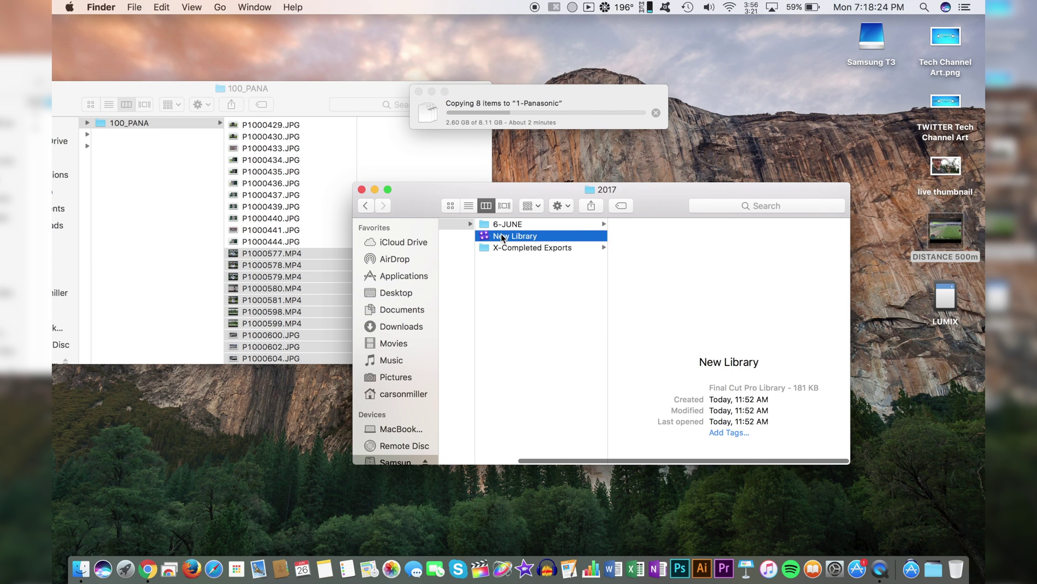
right_click(500, 233)
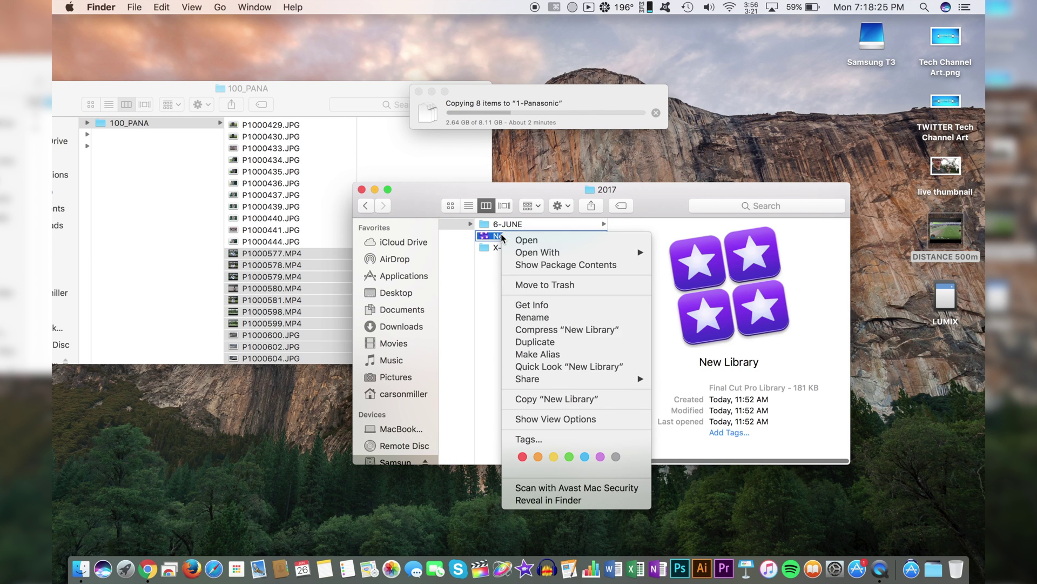
left_click(559, 398)
left_click(534, 226)
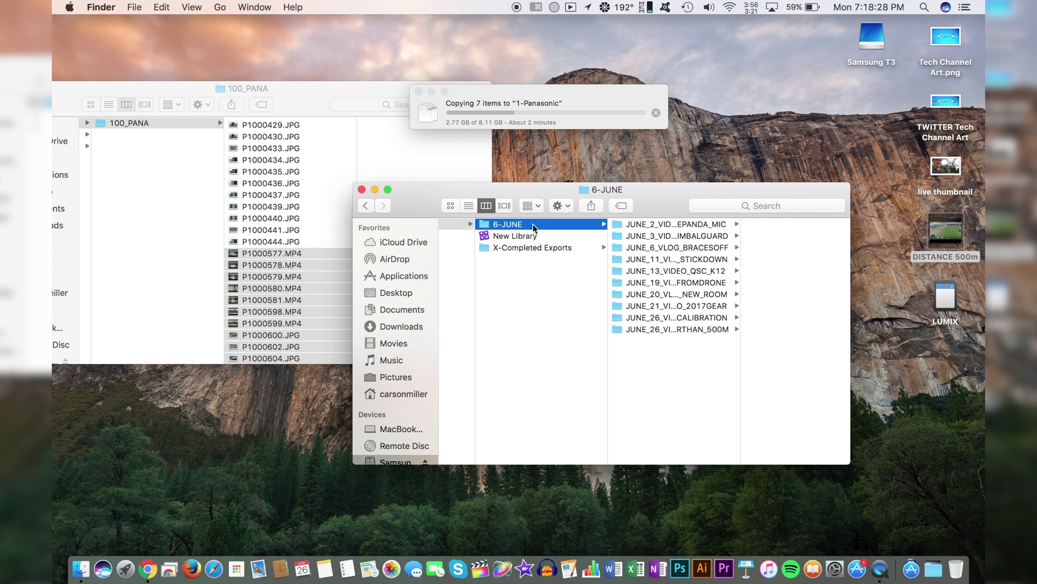
left_click(647, 329)
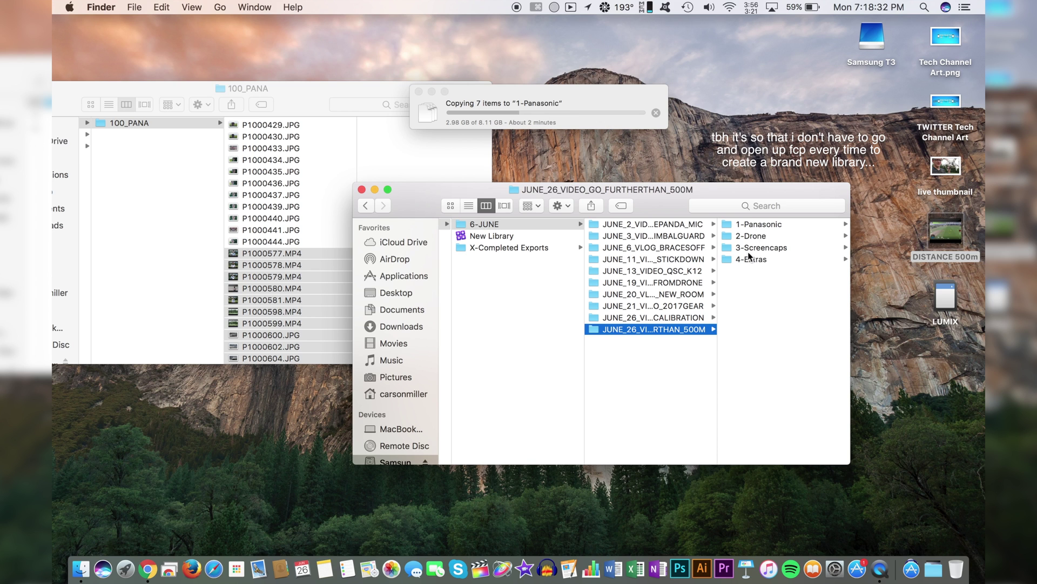
right_click(750, 282)
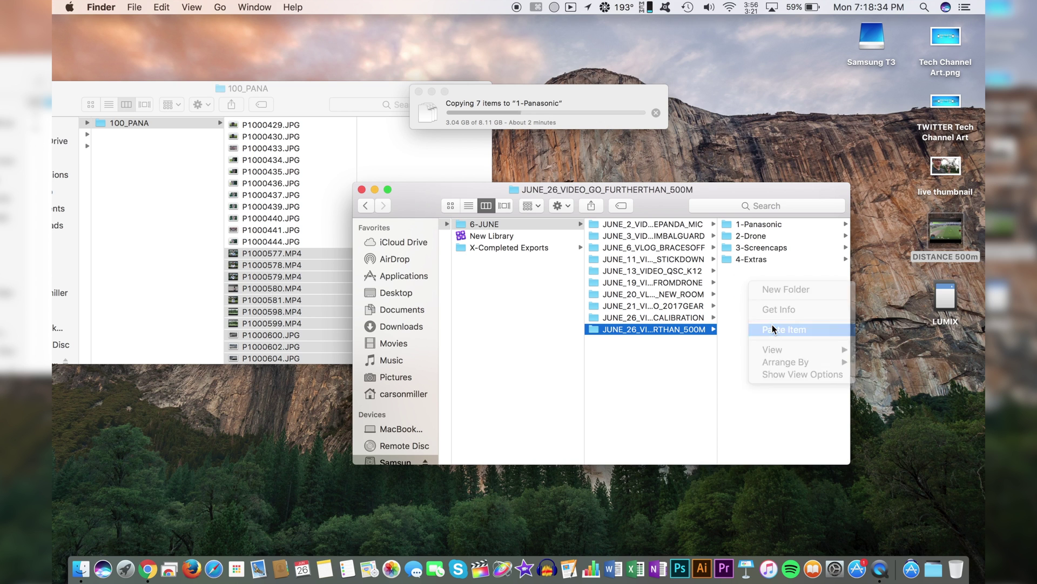
left_click(774, 329)
Rename the pasted library copy to '500M Max Distance'.
left_click(763, 270)
key("Return")
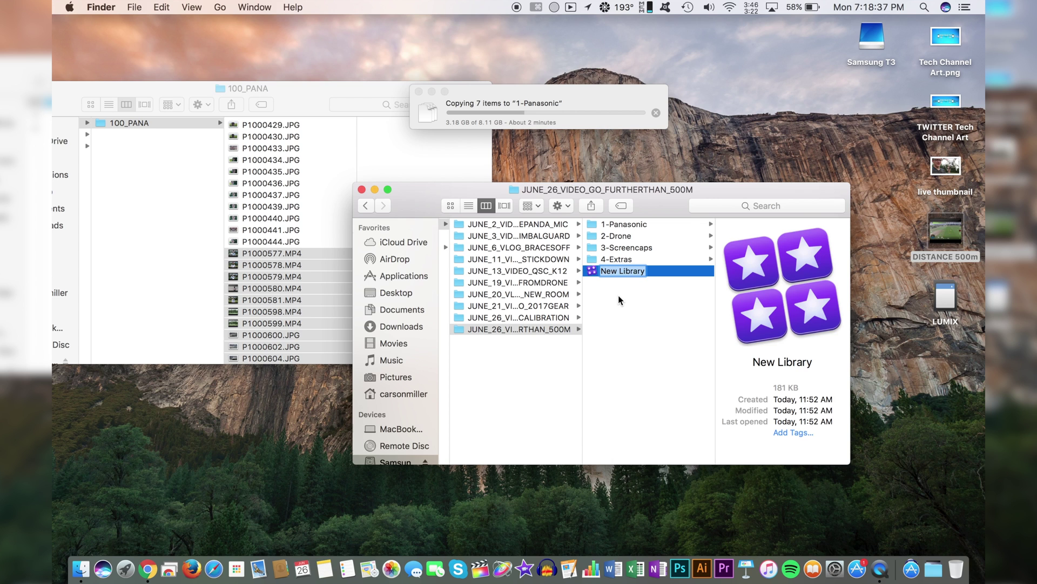
type("500M")
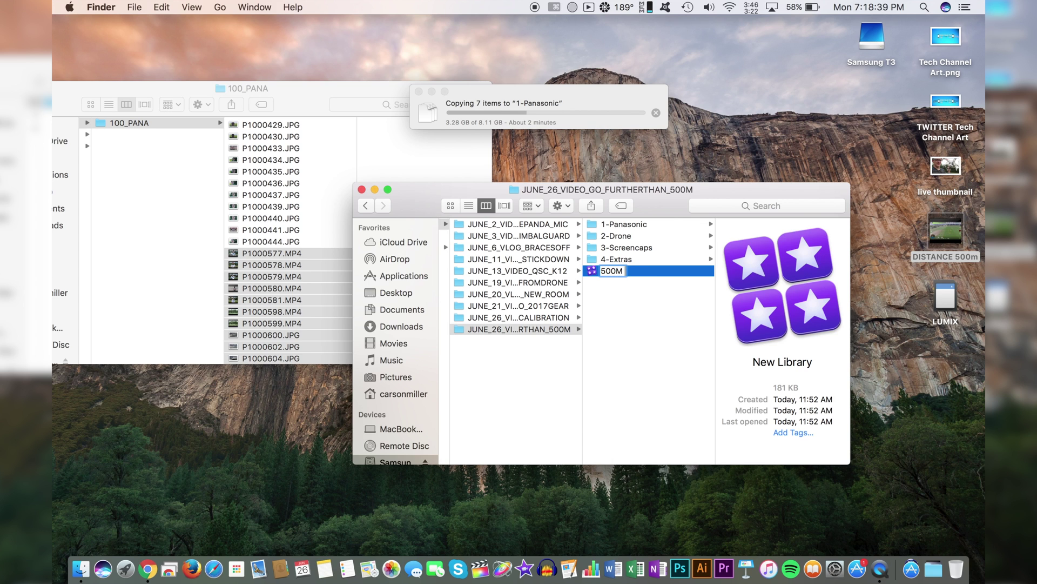
type(" Max Di")
type("stance")
key("Return")
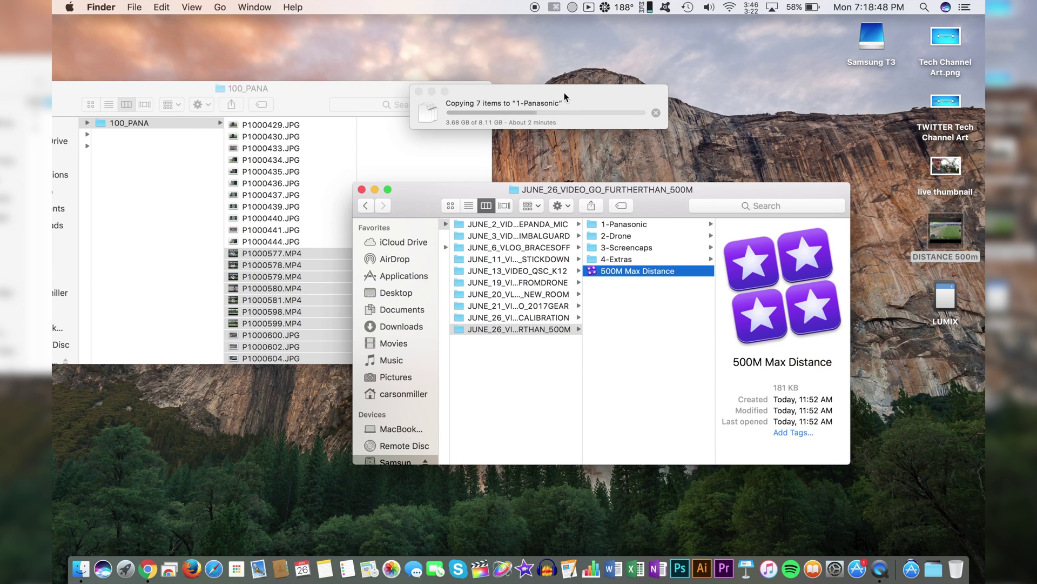
Copy DJI_0052.MOV from the NO NAME drive into the 2-Drone folder.
left_click_drag(565, 97, 627, 146)
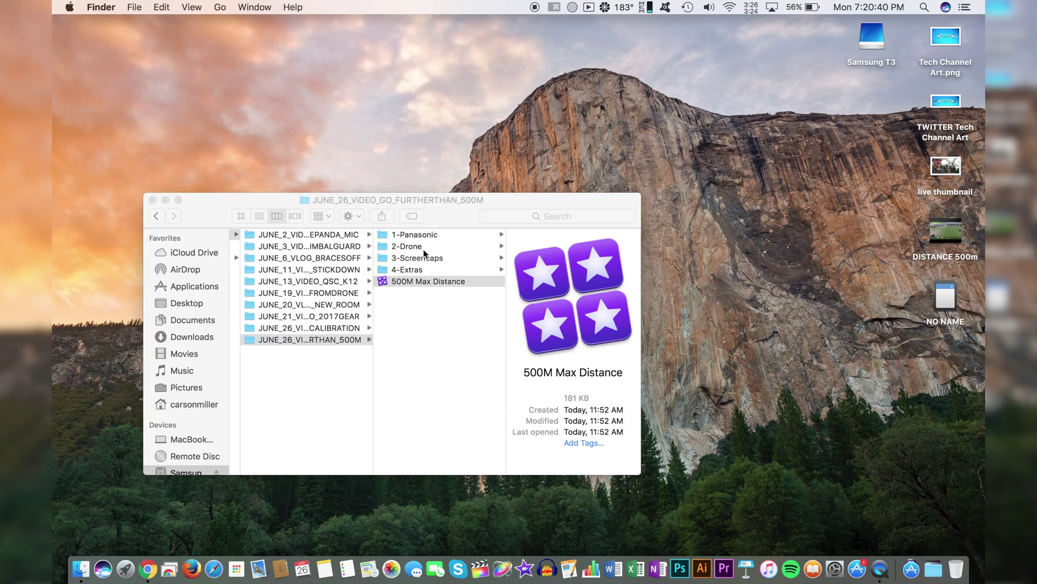
left_click(423, 248)
double_click(946, 298)
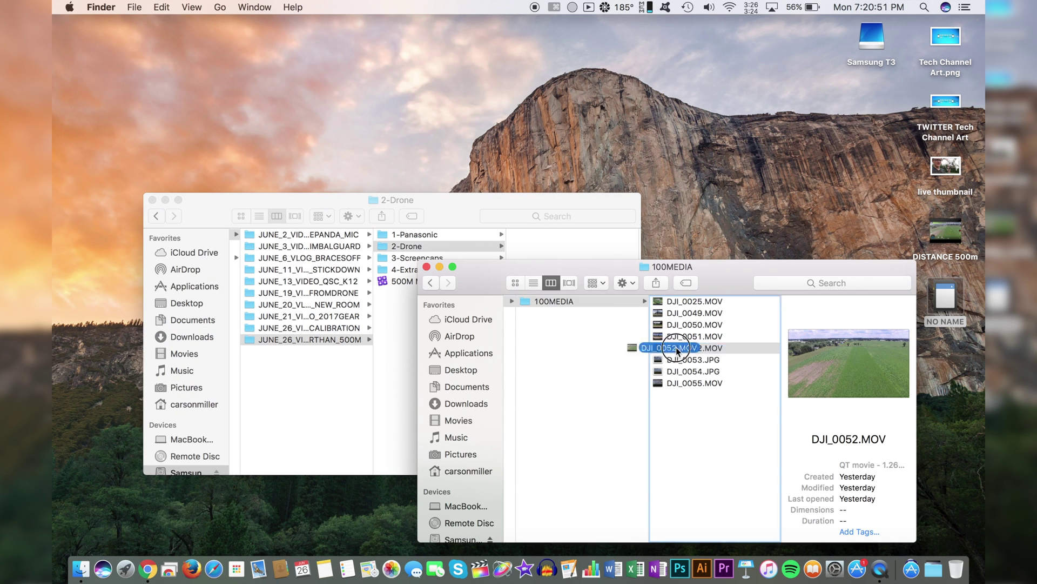
left_click_drag(676, 347, 575, 249)
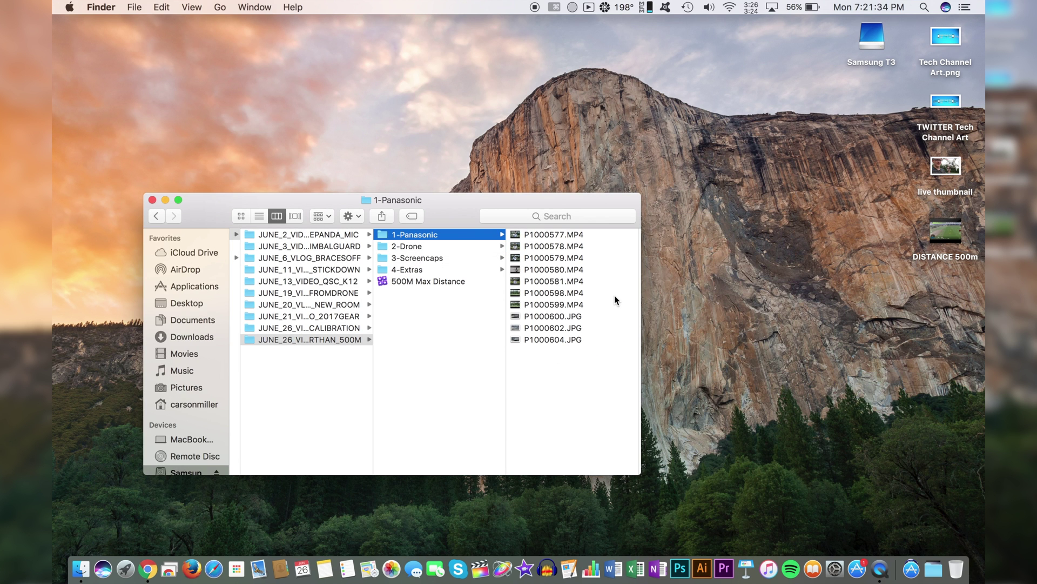
Launch the Rename app through Spotlight.
key("super+space")
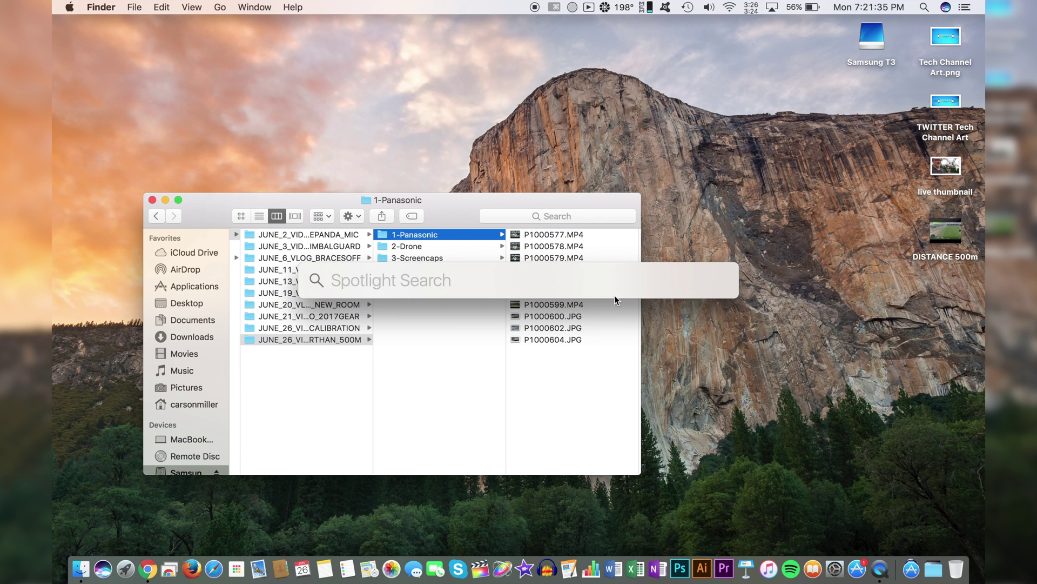
type("rename")
key("Return")
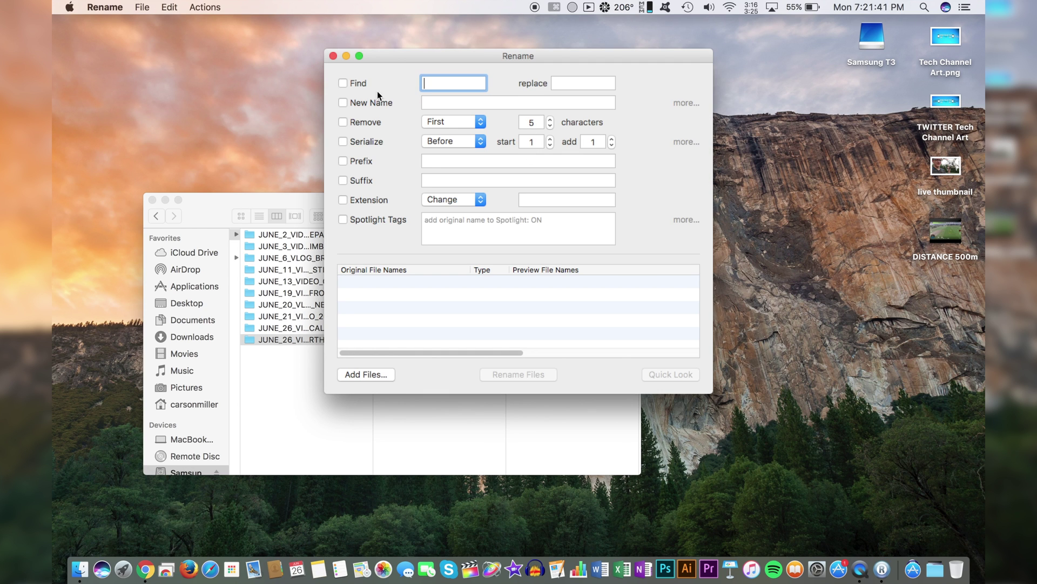
Batch-rename the seven Panasonic MP4s with a new name and sequence number after it.
left_click(352, 102)
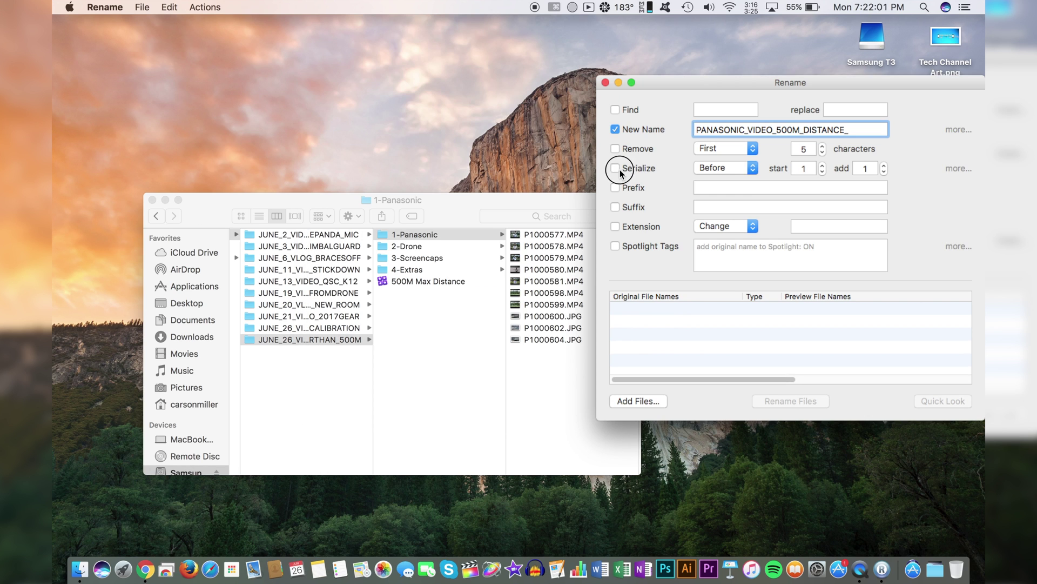
left_click(614, 168)
left_click(719, 168)
left_click(710, 179)
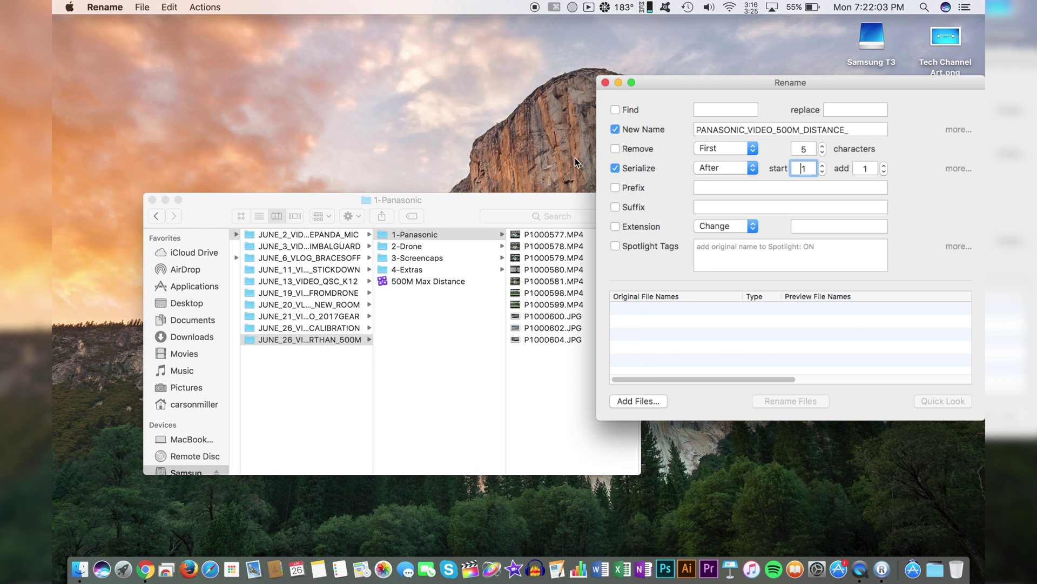
left_click(546, 306)
left_click(562, 307)
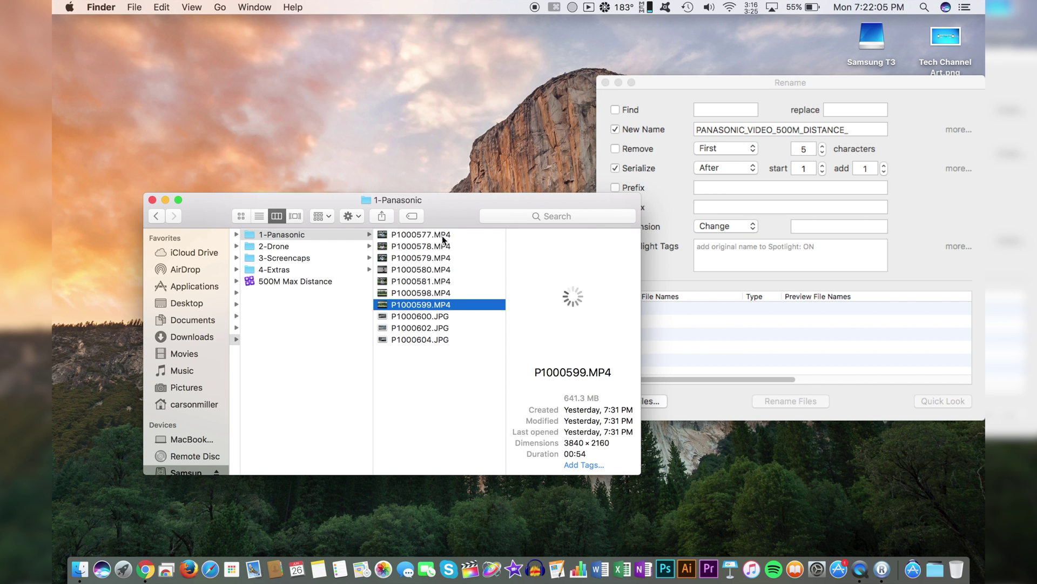
left_click(440, 237, "shift")
left_click_drag(440, 238, 891, 340)
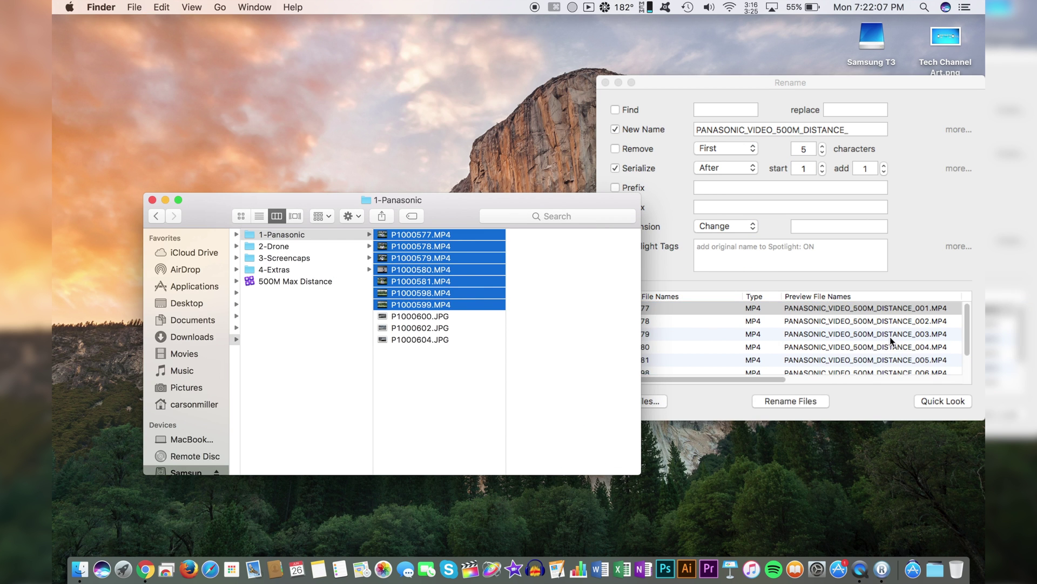
left_click(822, 401)
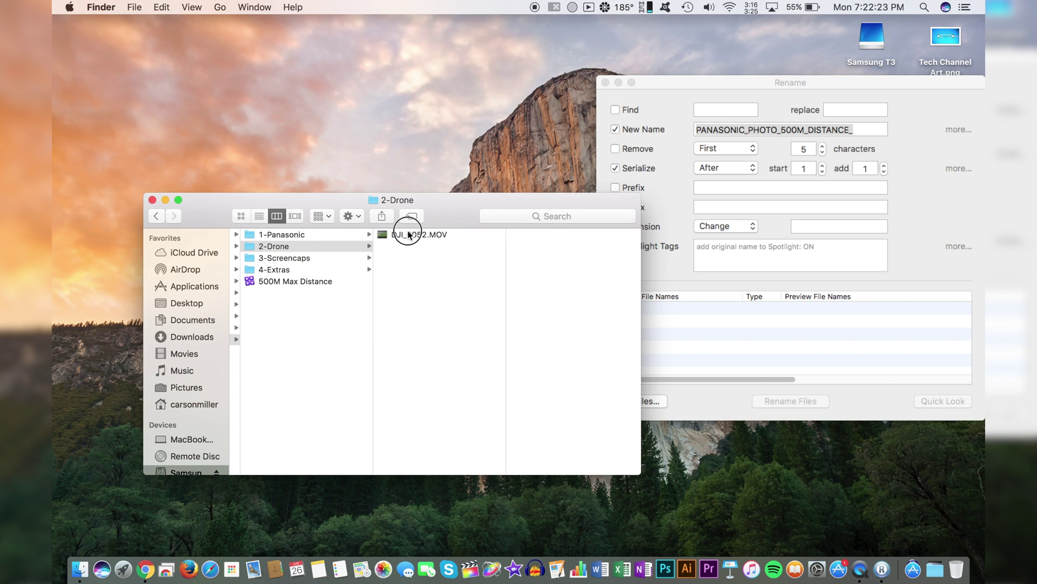
Rename the drone clip to DJI_DRONE_500M_DISTANCE.
left_click(427, 234)
left_click(434, 236)
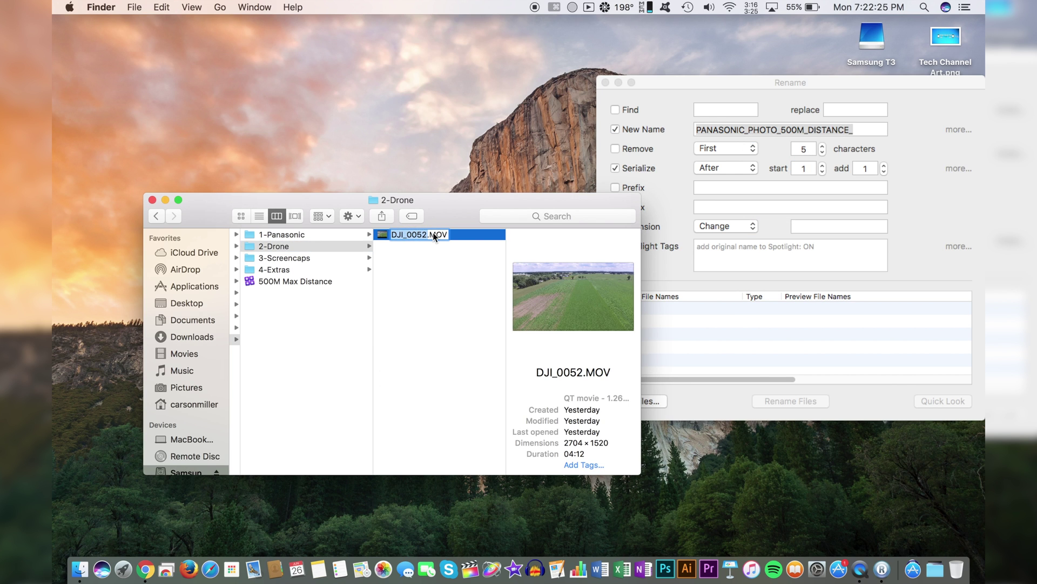
type("D")
type("JI_DRONE")
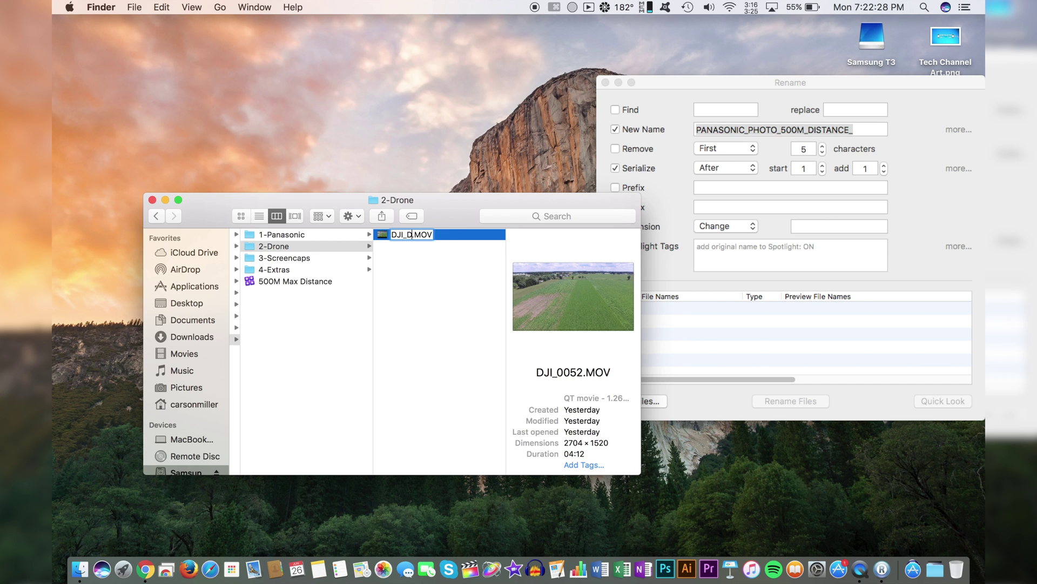
type("_")
type("500M")
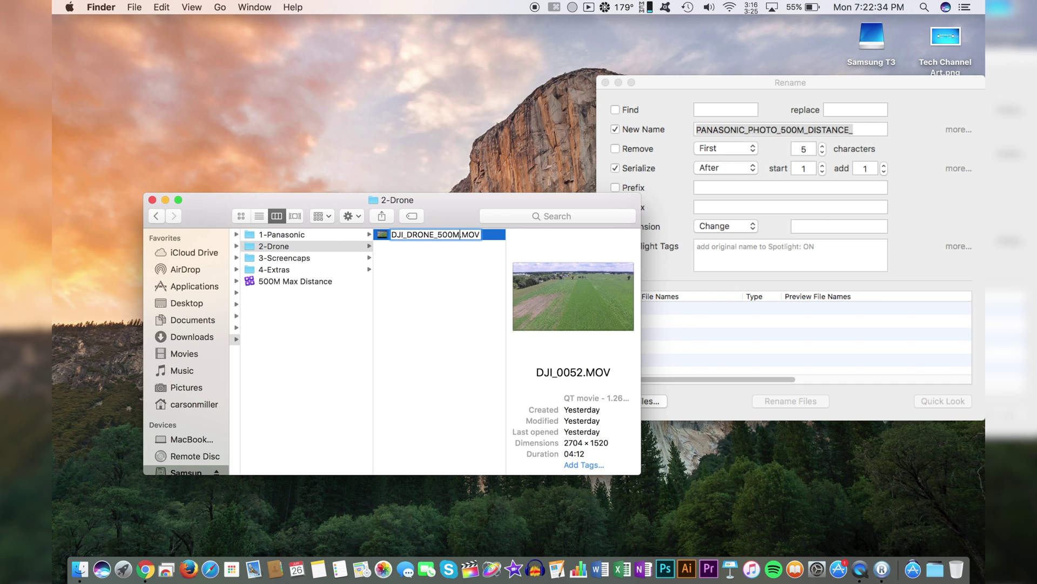
type("_DISTANCE")
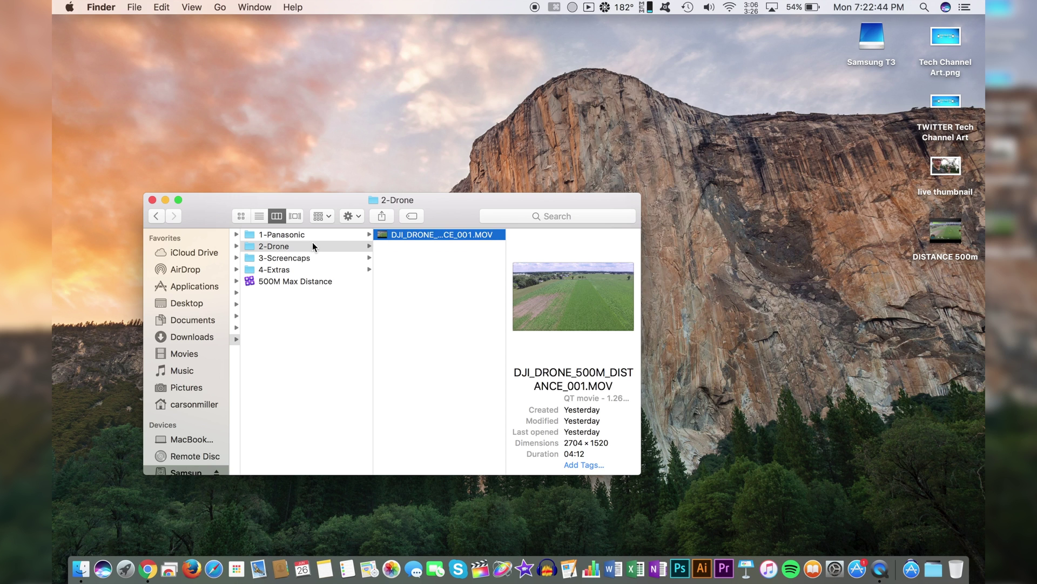
Check the 3-Screencaps, 4-Extras and 1-Panasonic folders, then open the 500M Max Distance library.
left_click(309, 258)
left_click(411, 234)
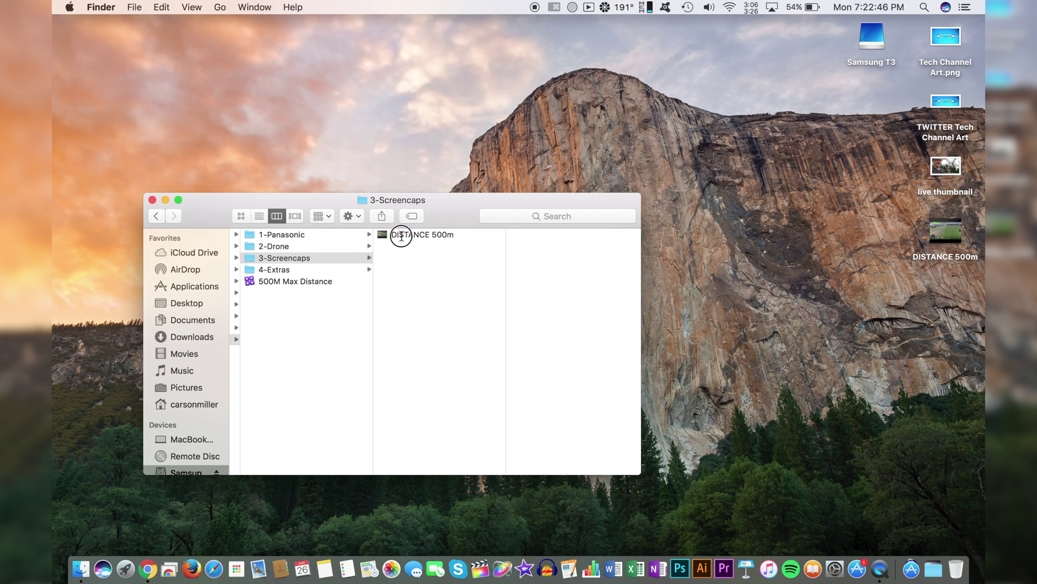
key("Return")
left_click(437, 278)
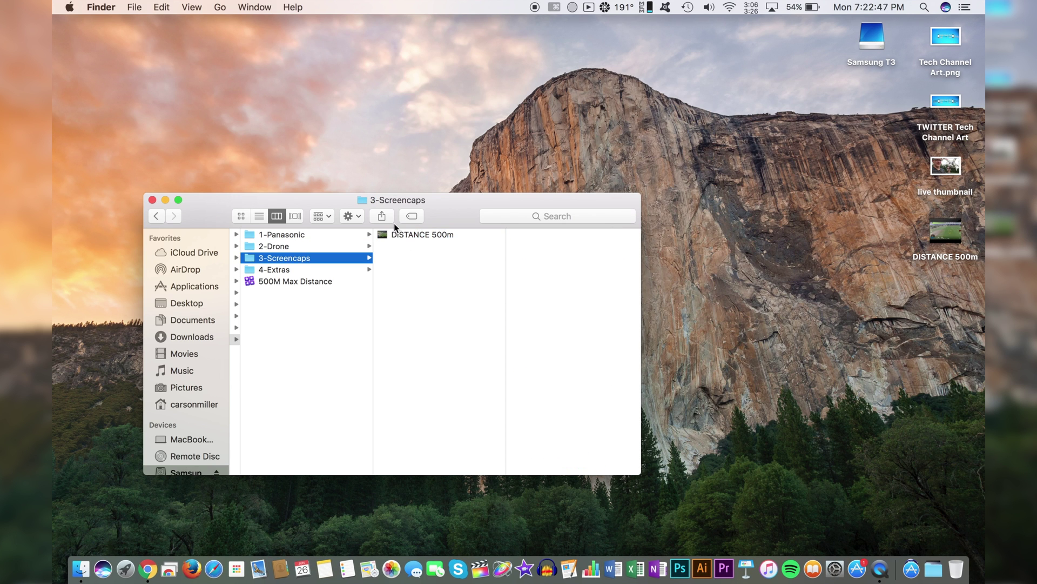
left_click(298, 269)
left_click(292, 235)
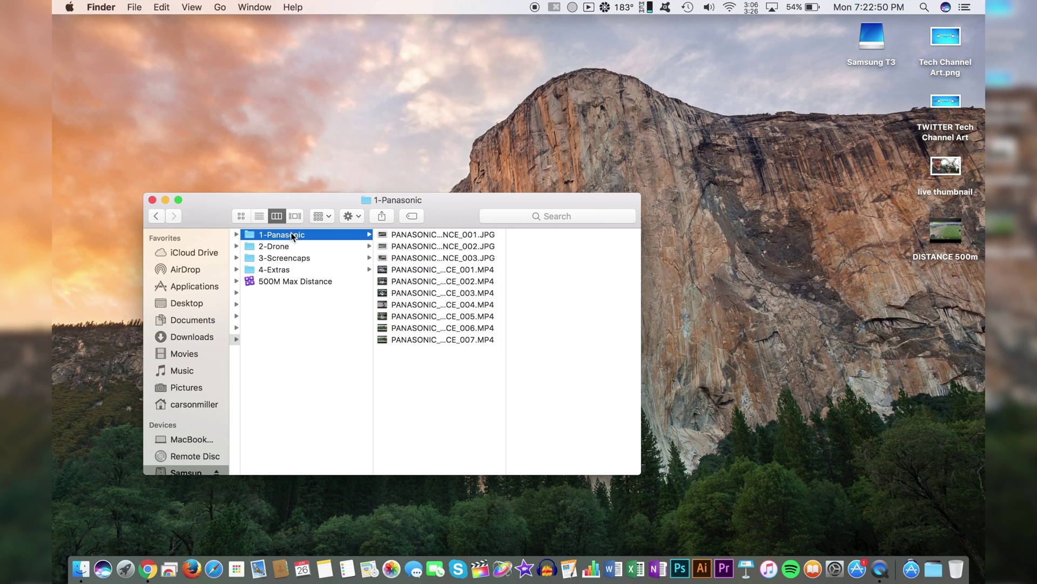
left_click_drag(209, 215, 359, 244)
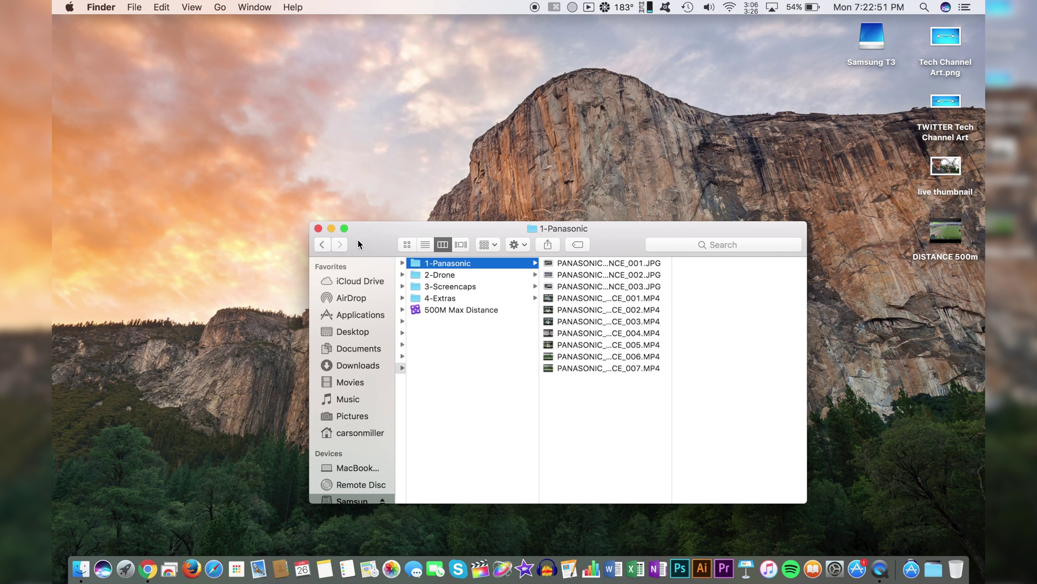
double_click(442, 314)
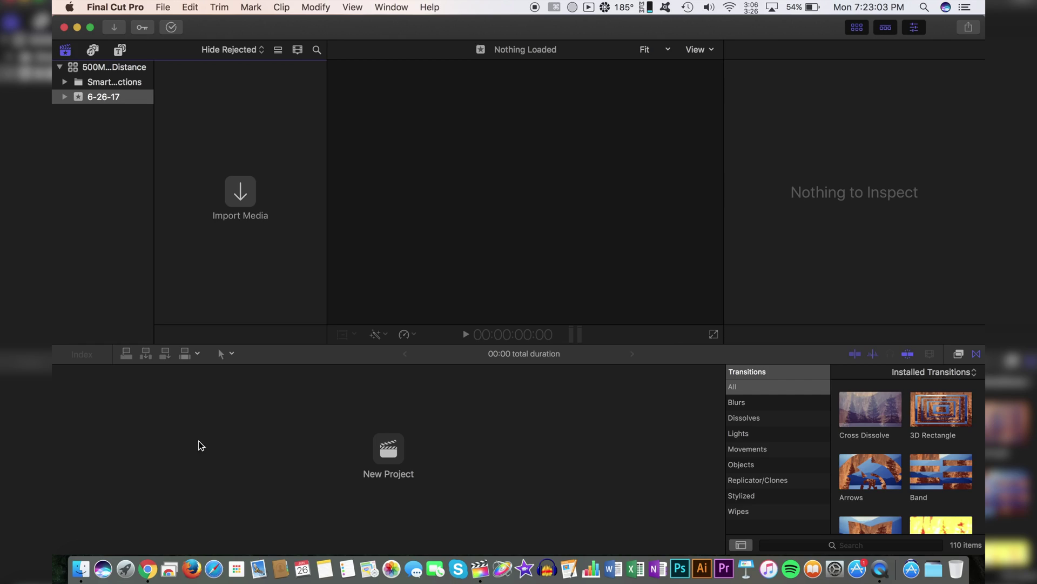
Search Chrome for 'final cut pro trial' and browse Apple's Final Cut Pro X page.
left_click(148, 568)
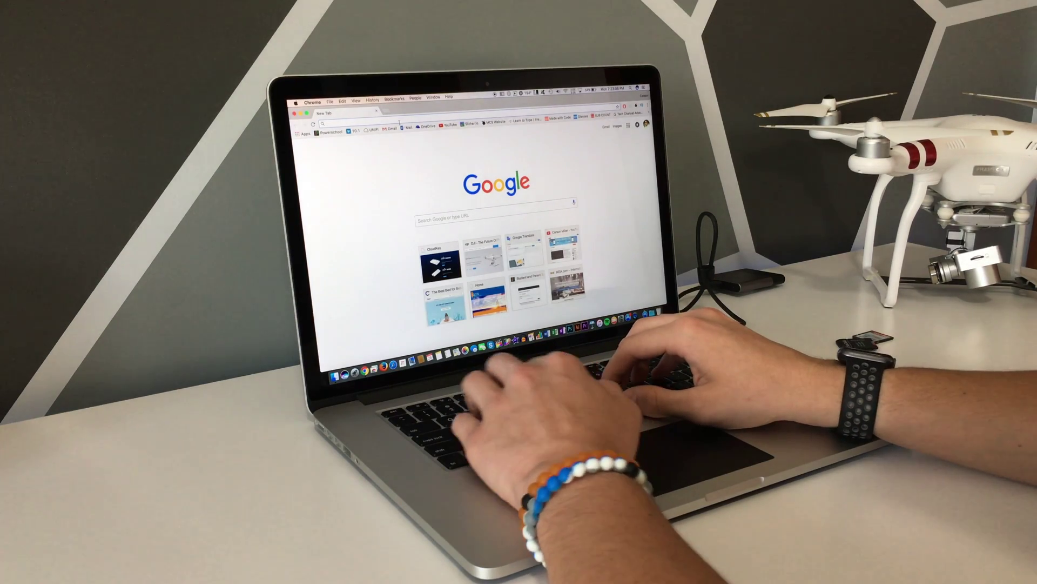
type("final")
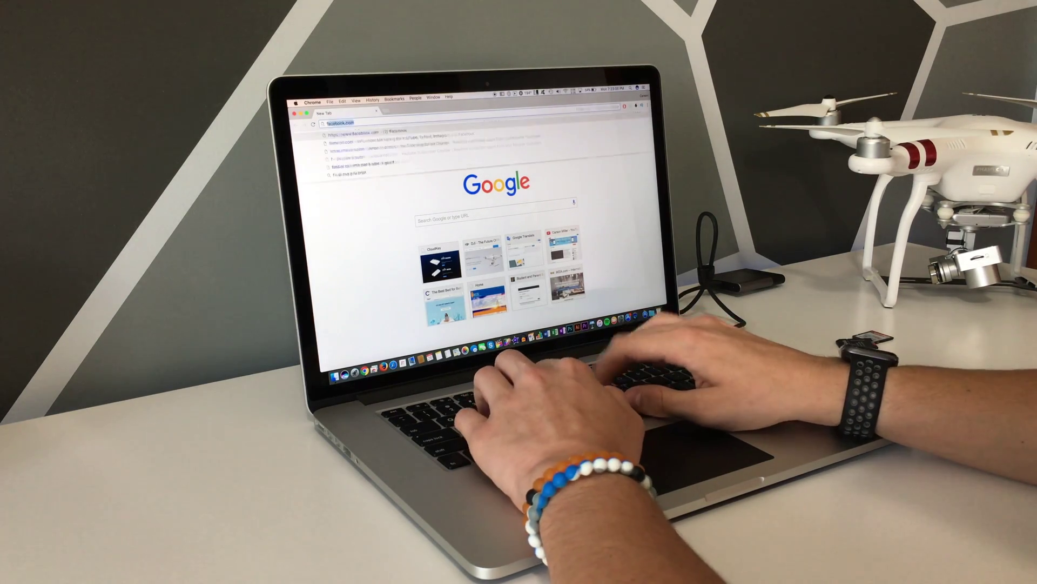
type(" cut pro")
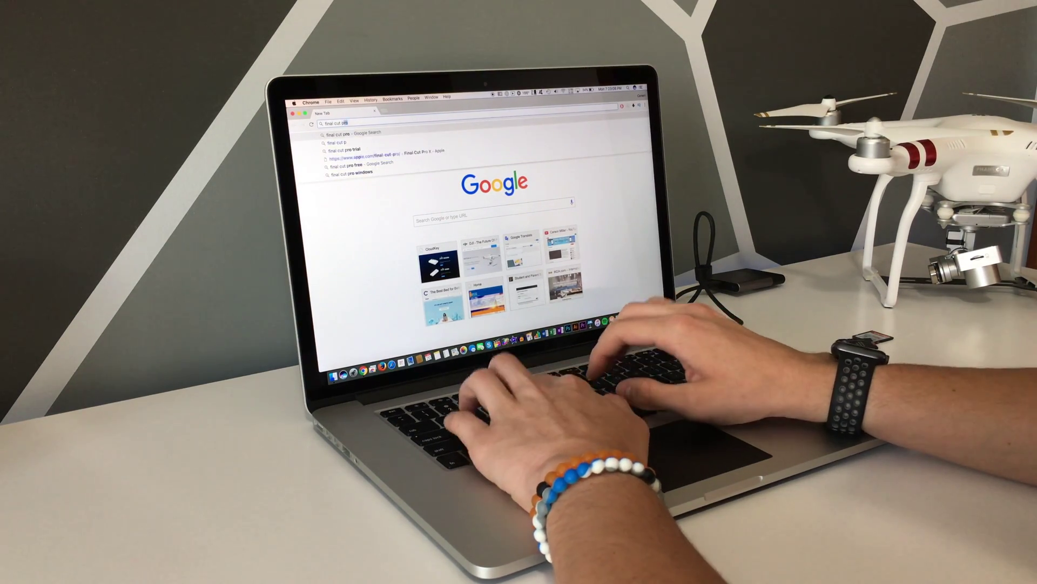
type(" trial")
key("Return")
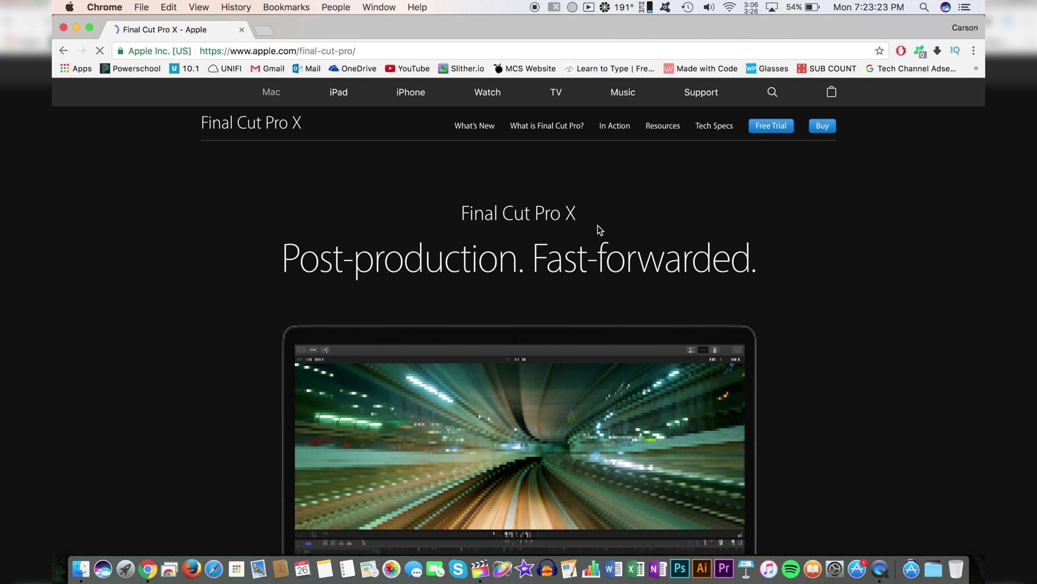
scroll(598, 225, "down", 2)
scroll(598, 225, "up", 2)
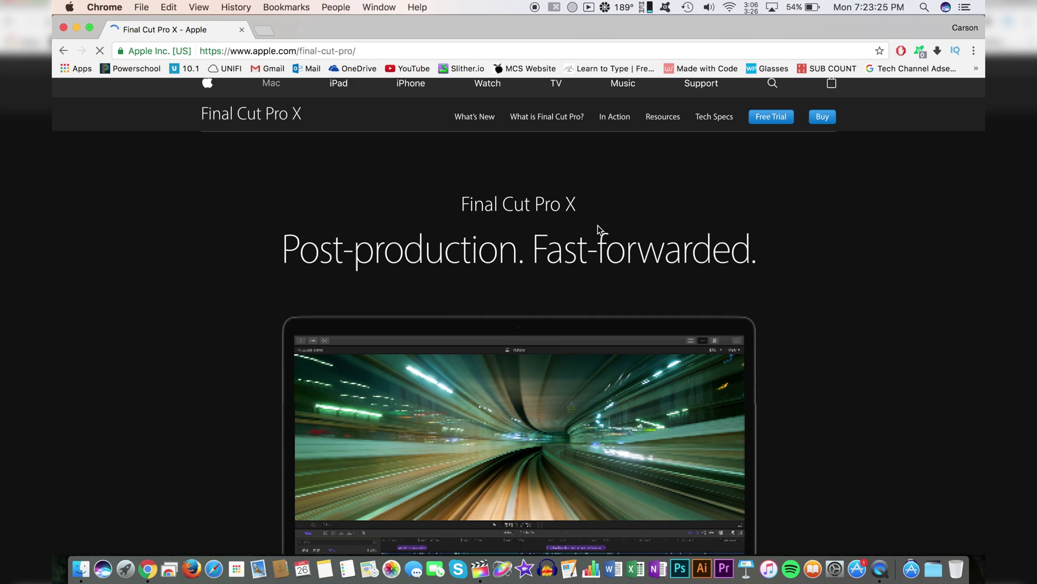
scroll(723, 218, "down", 10)
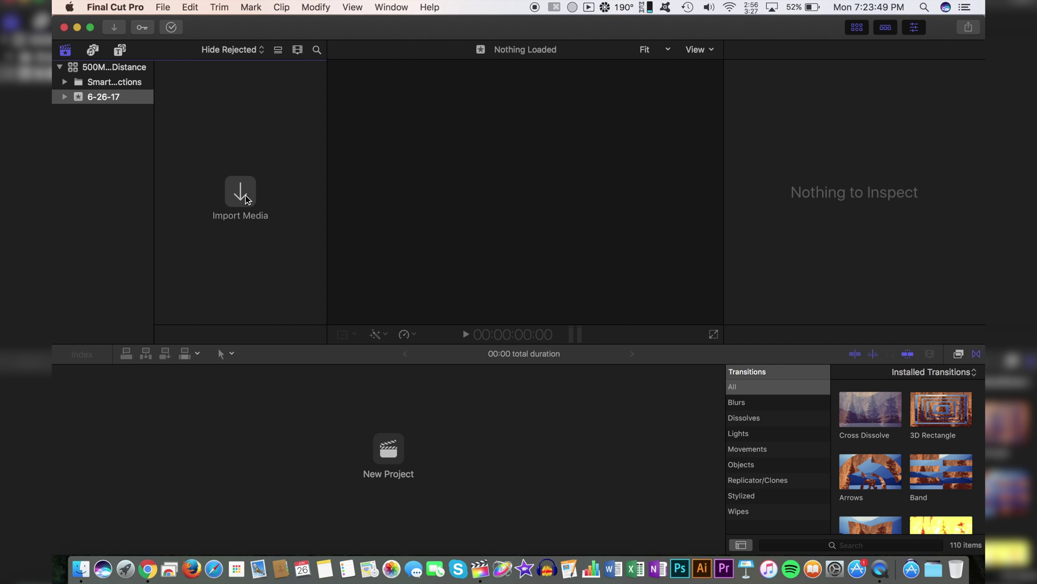
Import the 1-Panasonic, 2-Drone and 3-Screencaps folders from the June 26 project folder.
left_click(241, 192)
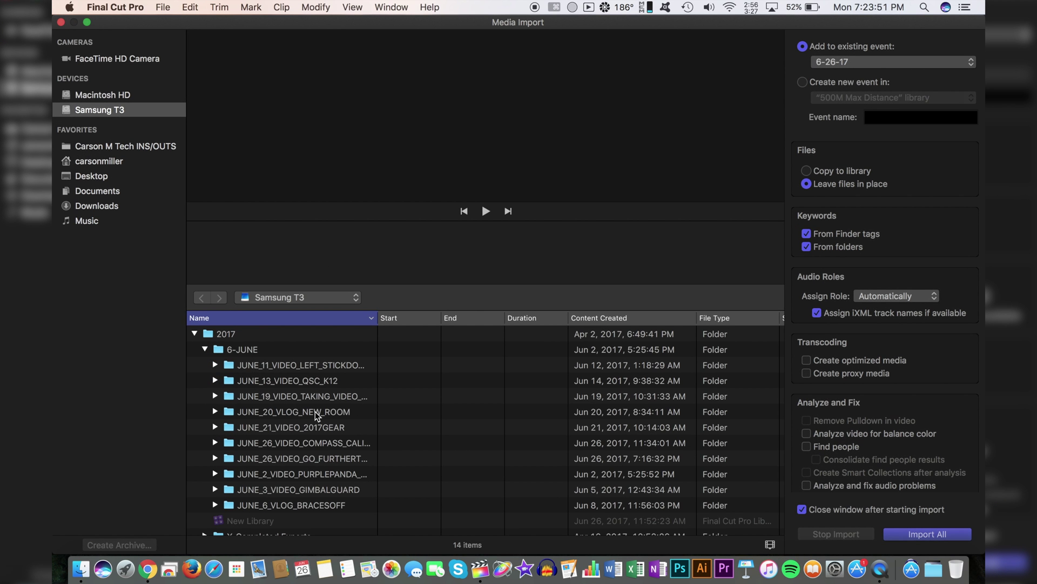
scroll(288, 427, "down", 1)
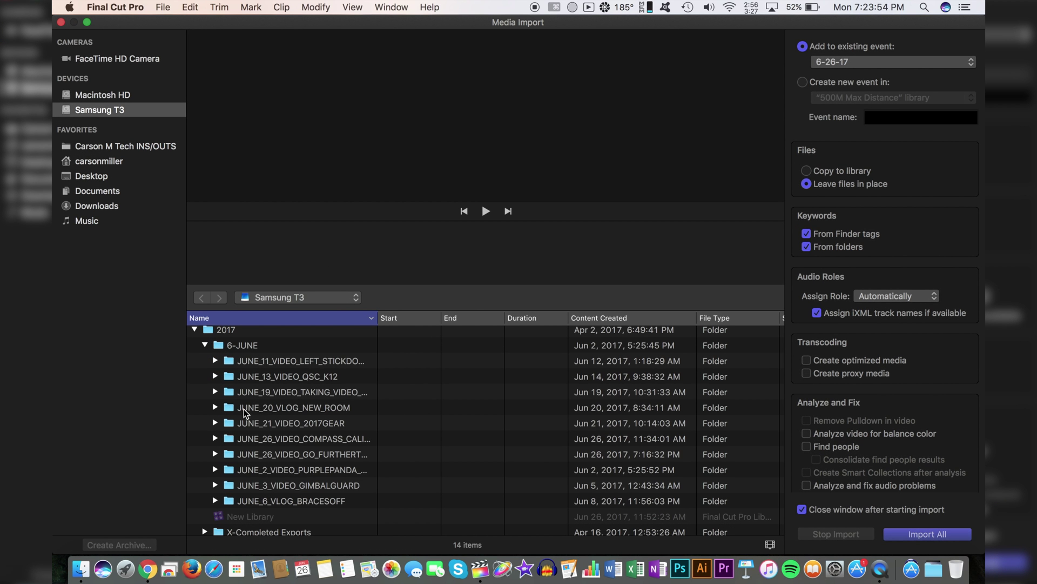
left_click(215, 454)
scroll(328, 418, "down", 2)
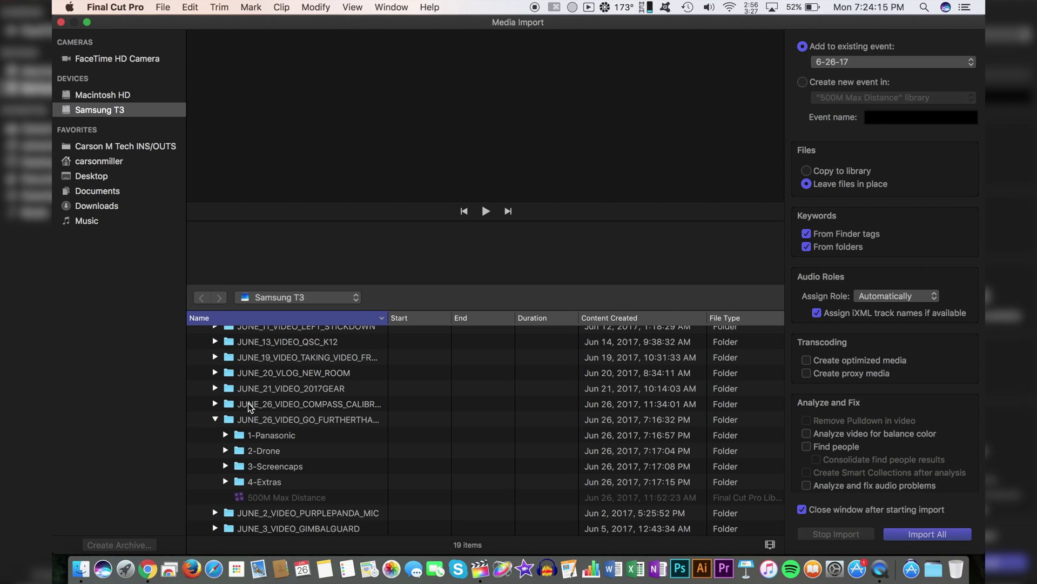
left_click_drag(271, 437, 297, 473)
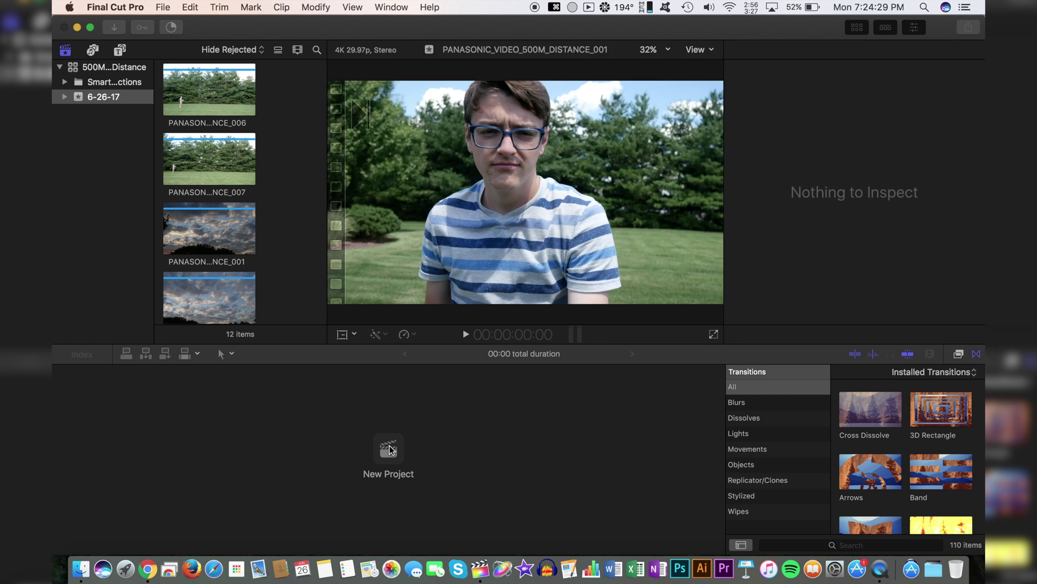
Create the GO FURTHER THAN 500M project and drag the twelve clips into its timeline.
key("super+n")
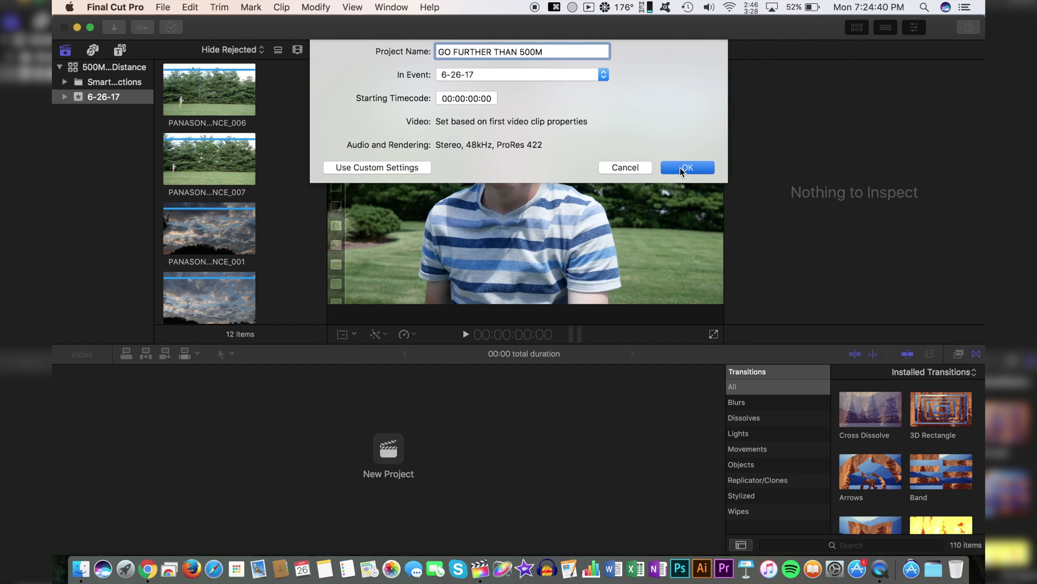
left_click(681, 168)
scroll(278, 180, "down", 1)
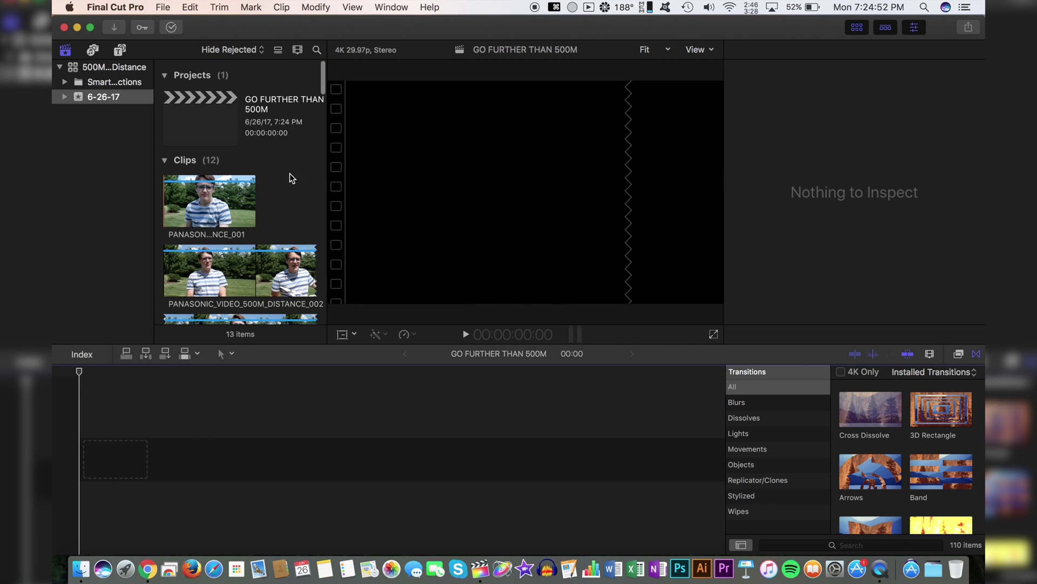
left_click_drag(290, 179, 168, 388)
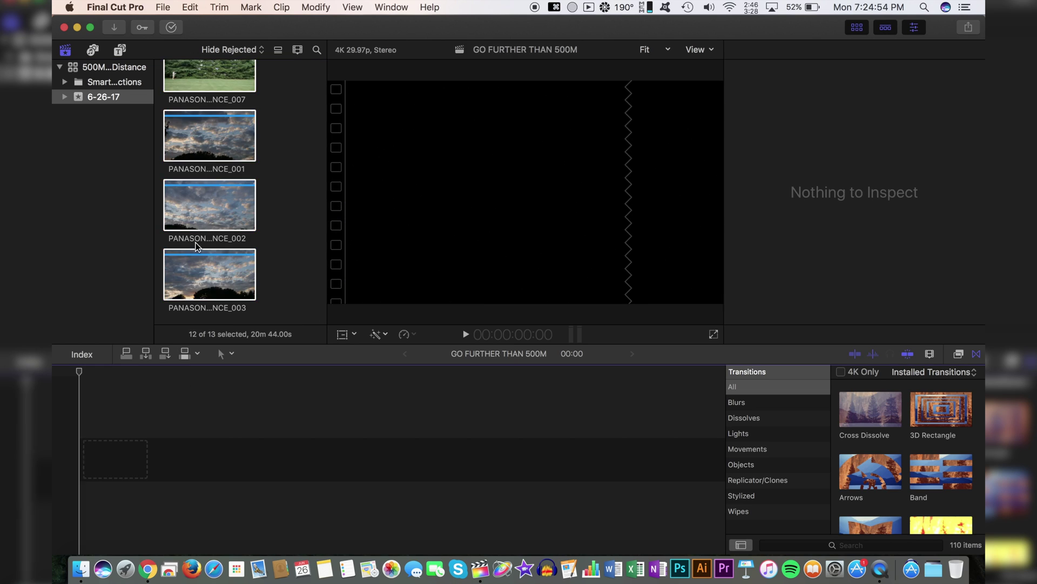
left_click_drag(209, 154, 116, 453)
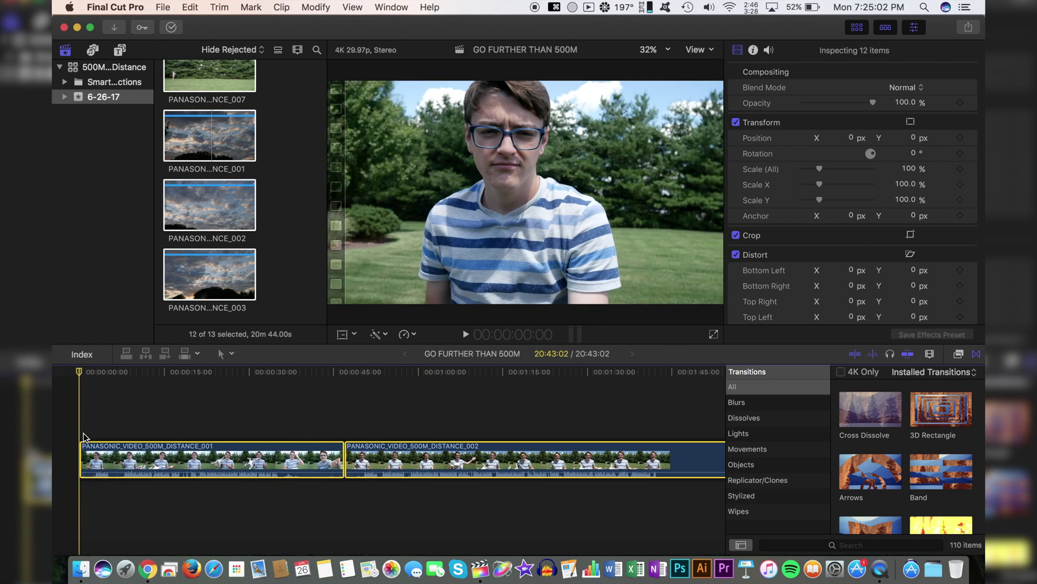
Delete Panasonic clips 001 and 002 from the start of the timeline.
scroll(264, 412, "right", 5)
left_click(272, 412)
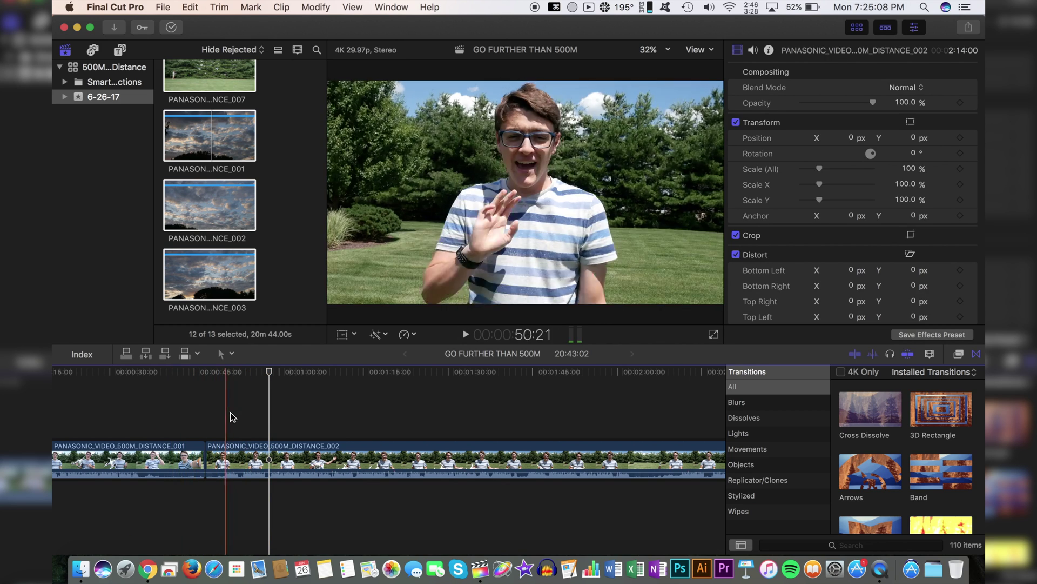
scroll(340, 431, "right", 10)
scroll(341, 432, "right", 3)
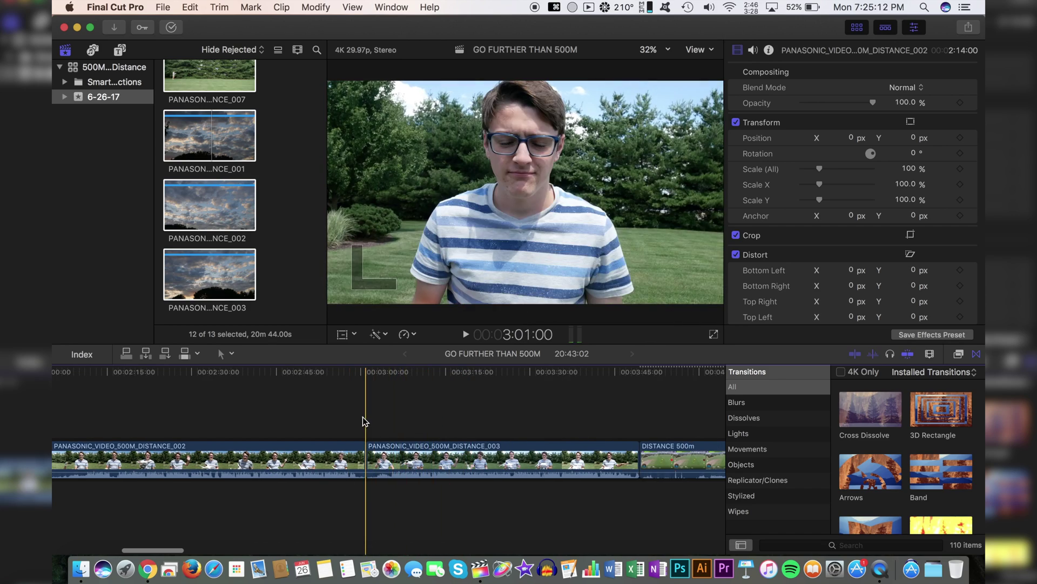
scroll(335, 421, "left", 5)
left_click(209, 419)
left_click_drag(209, 418, 53, 432)
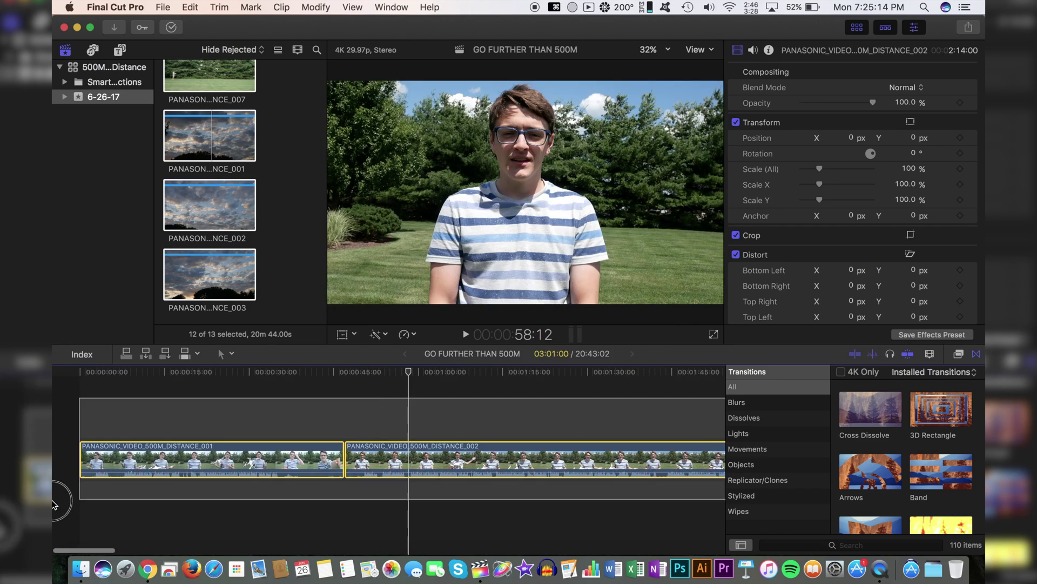
key("Delete")
Split clip 003 at 00:00:42:14, where the lawn becomes empty.
key("space")
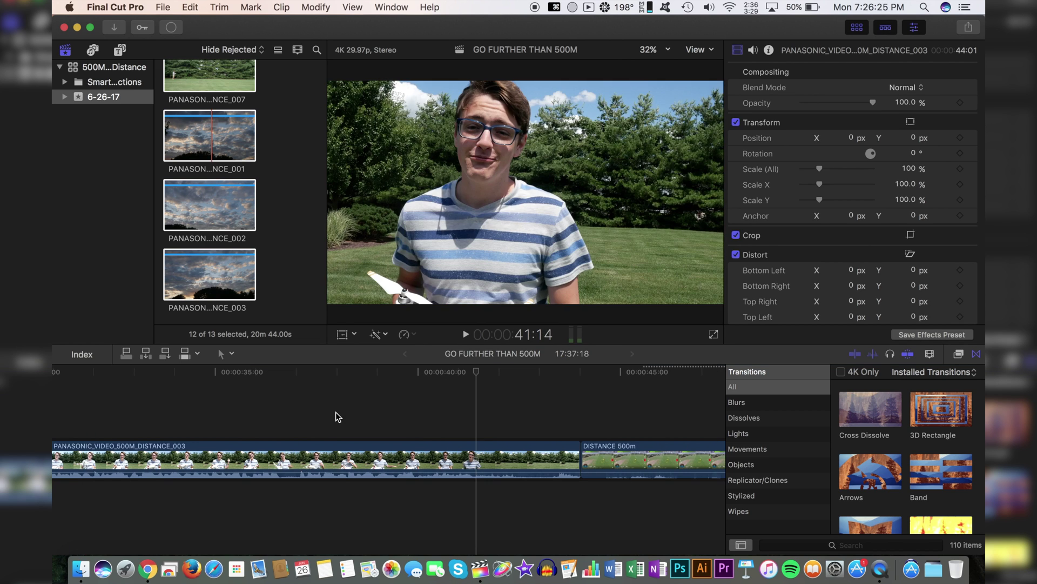
key("space")
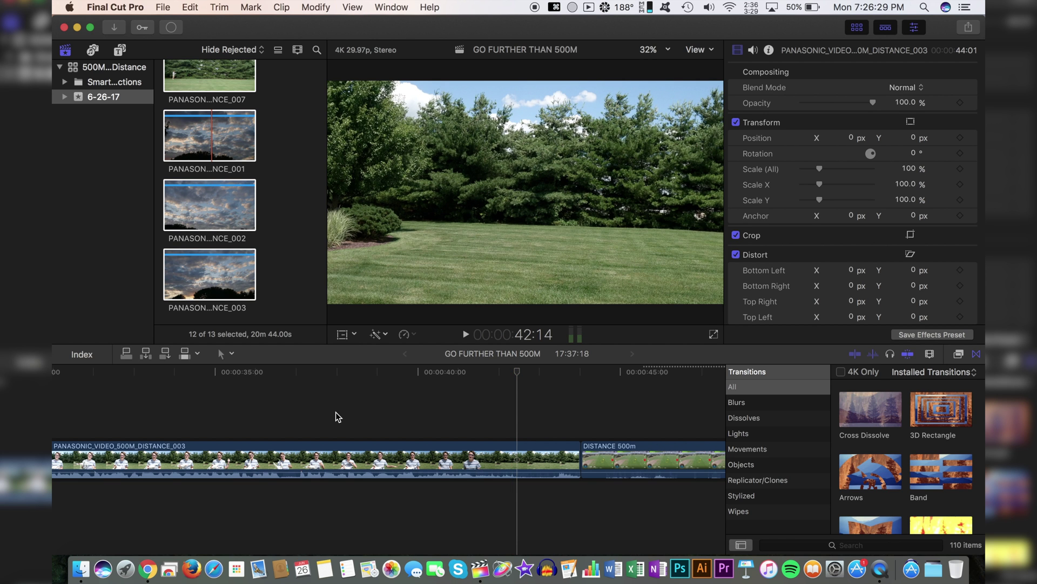
key("b")
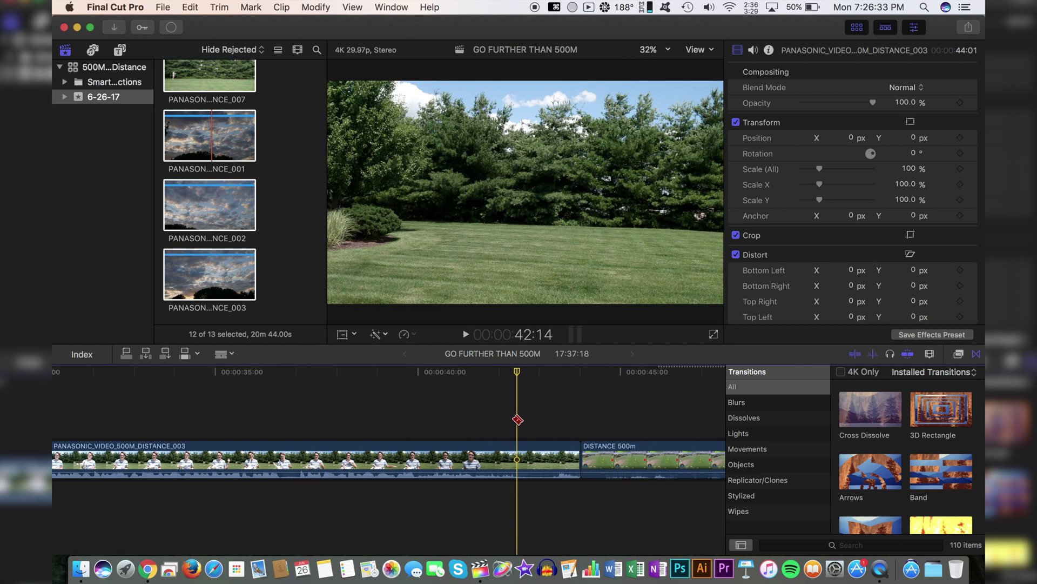
key("super+b")
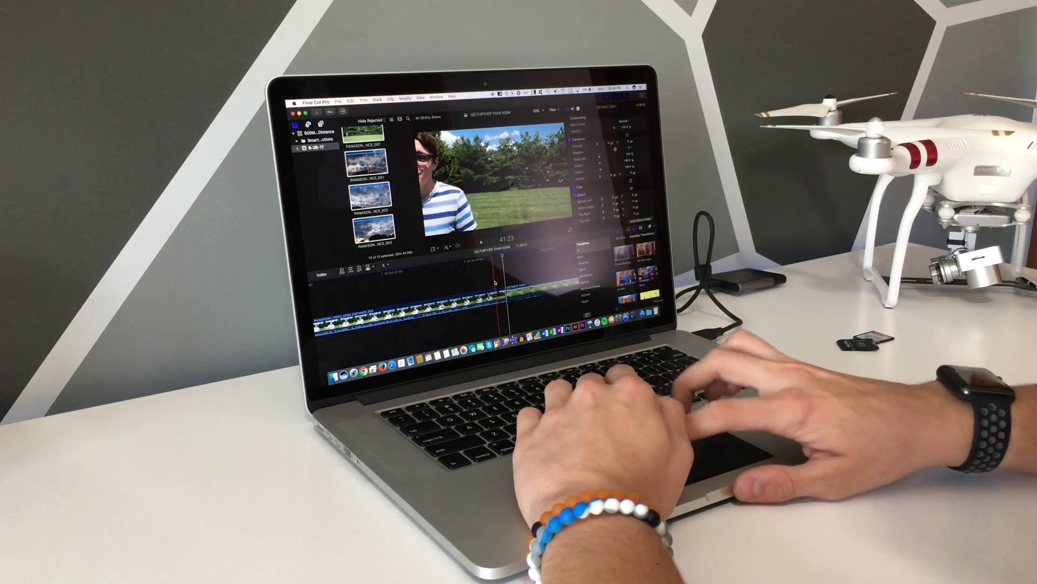
Lift DISTANCE 500m and DJI_DRONE clips above the storyline, stacking DISTANCE 500m in the lower lane.
key("shift+z")
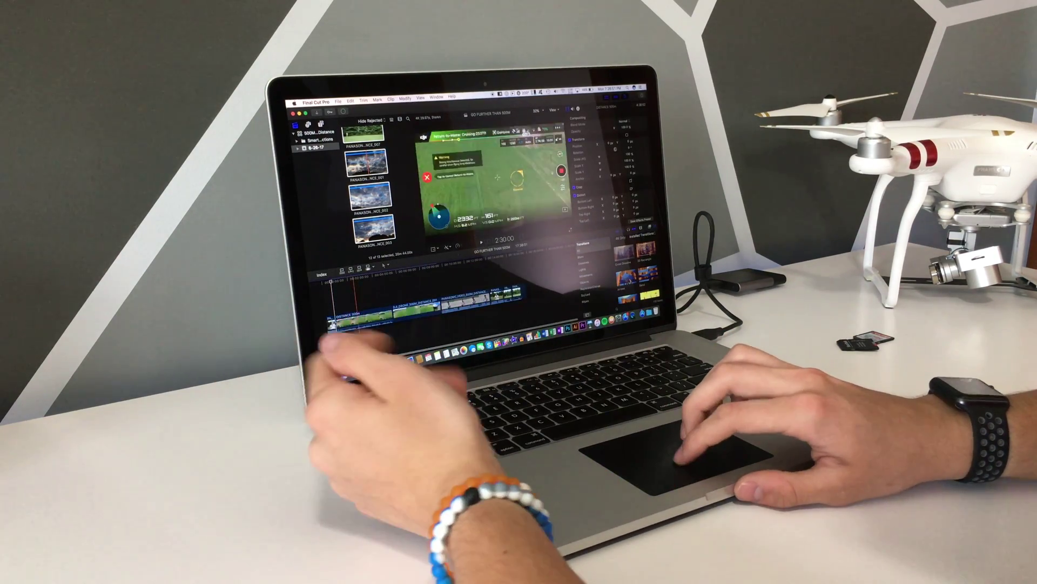
left_click_drag(354, 326, 349, 316)
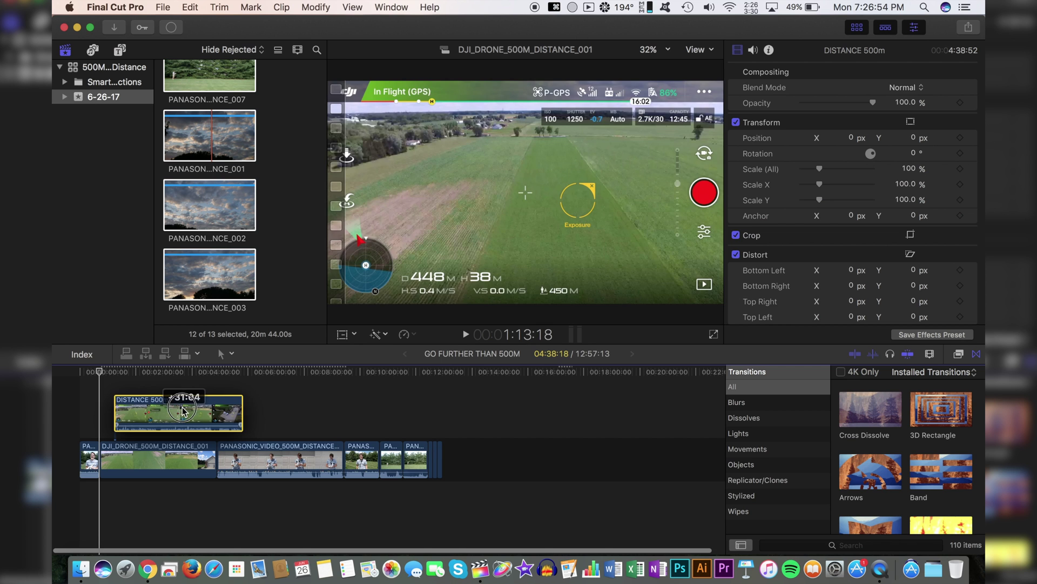
left_click_drag(184, 410, 286, 413)
left_click_drag(160, 450, 249, 389)
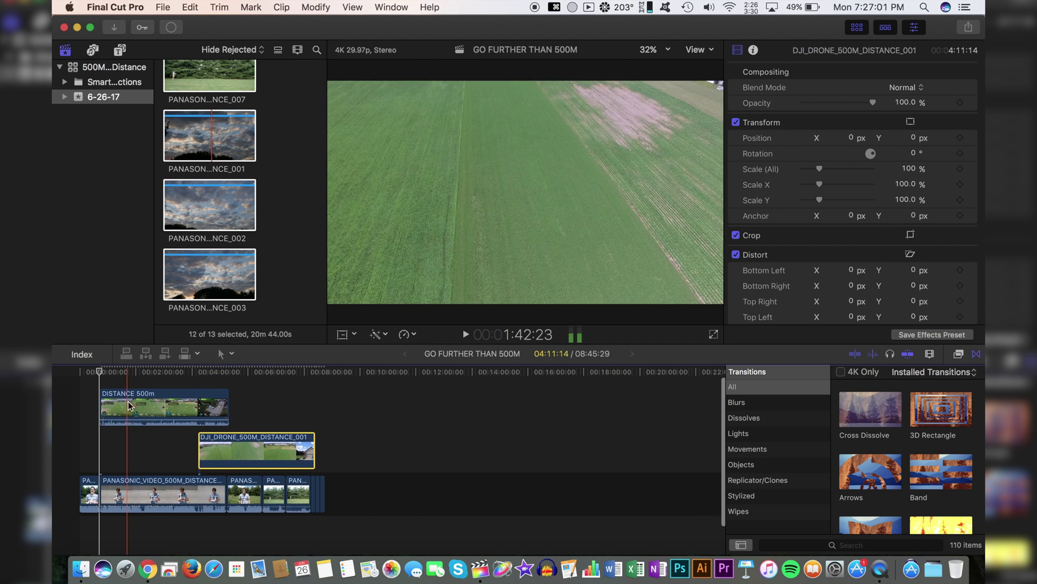
left_click_drag(134, 392, 136, 435)
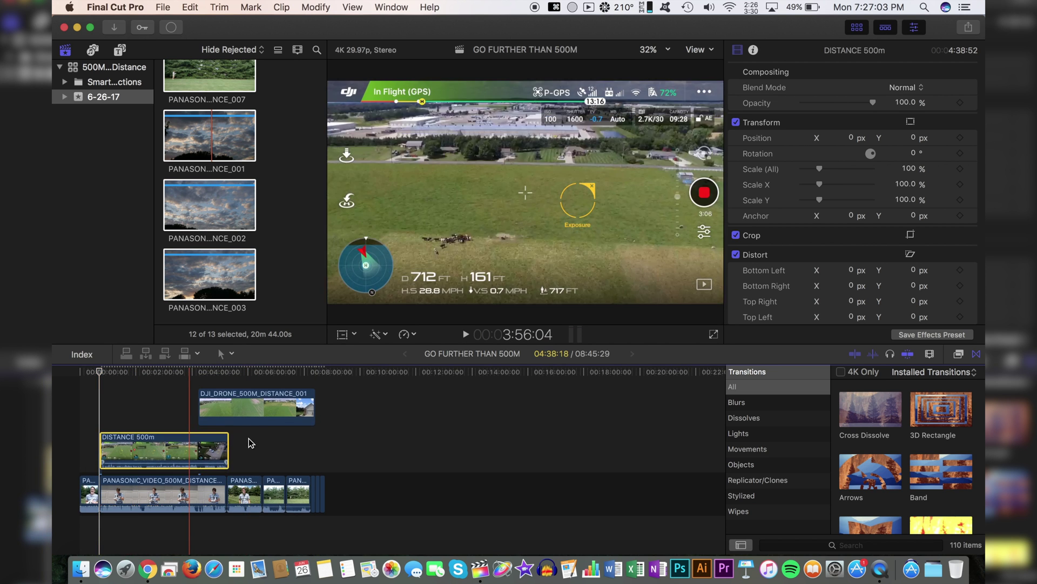
left_click(233, 408)
left_click_drag(233, 408, 137, 439)
Nudge DISTANCE 500m into place and slide the DJI_DRONE clip to start near 46 seconds.
left_click(126, 439)
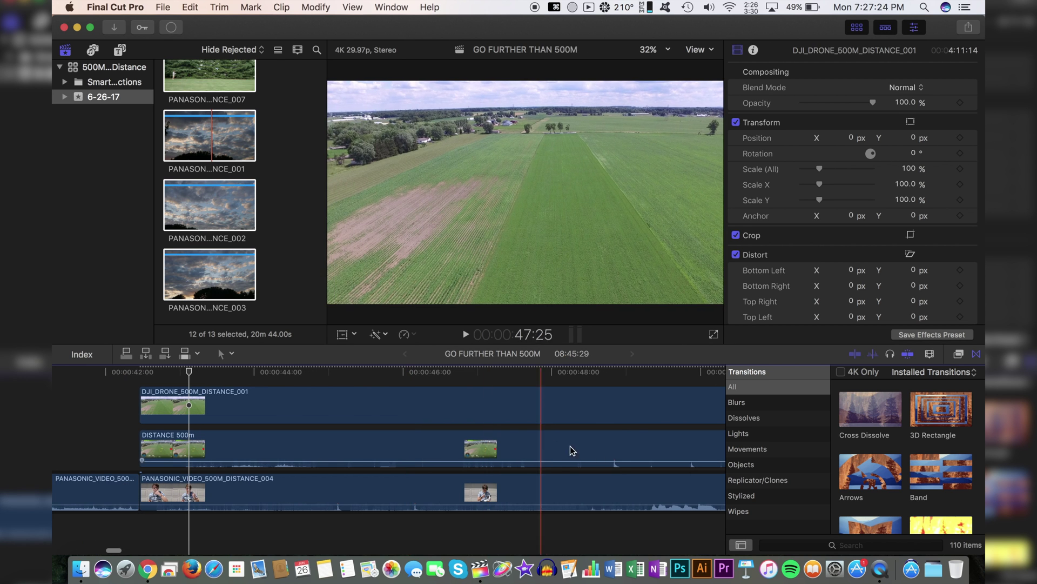
left_click(621, 439)
key("super+equal")
left_click_drag(324, 470, 348, 448)
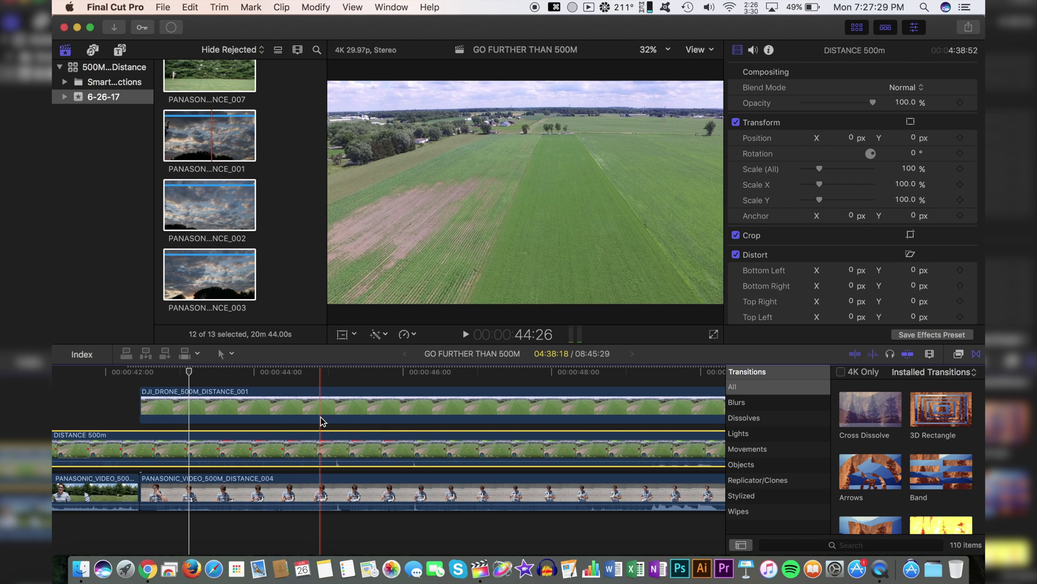
key("super+equal")
key("super+equal")
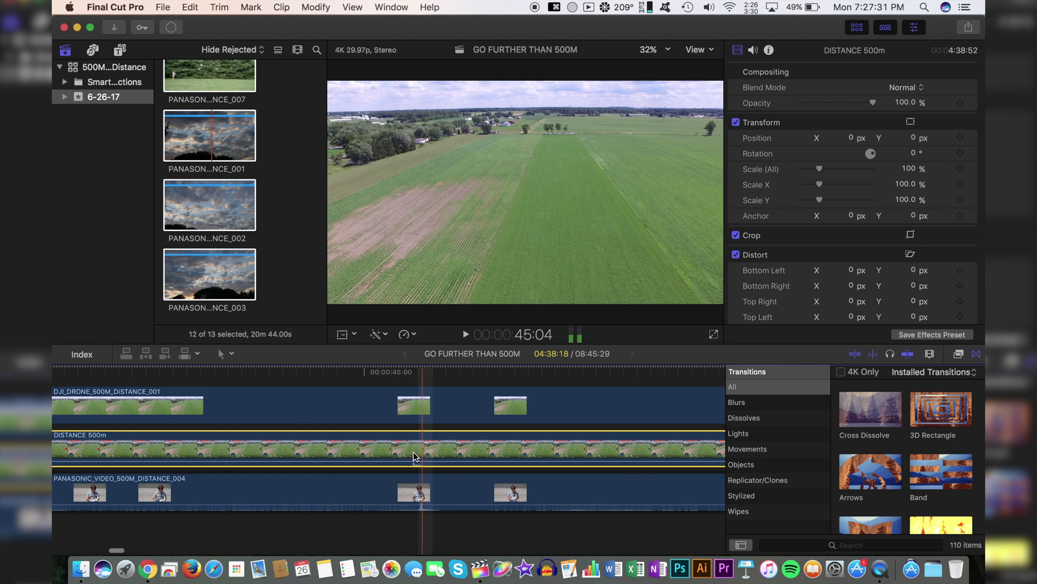
left_click_drag(414, 457, 422, 451)
key("super+equal")
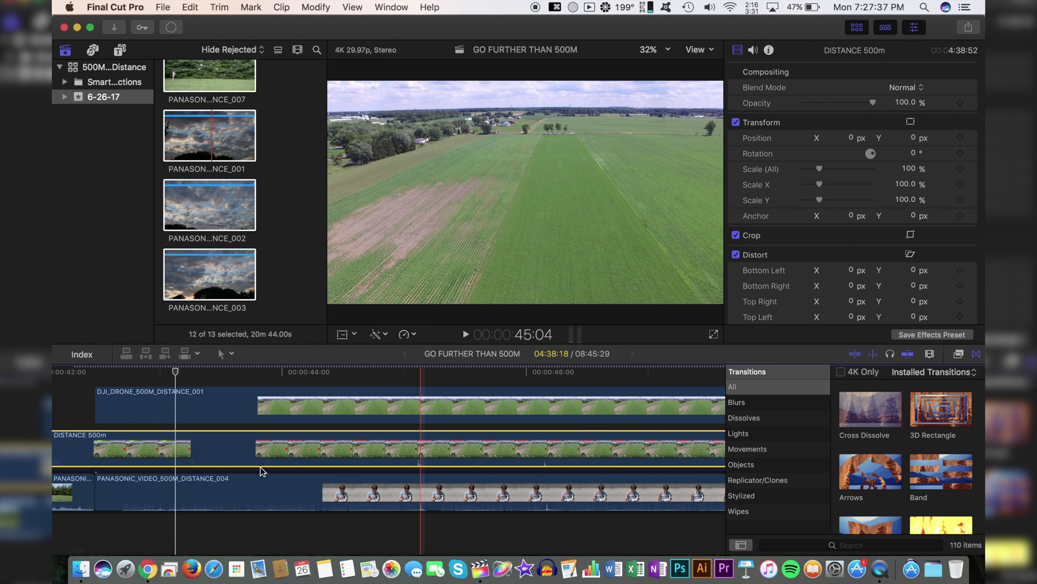
key("space")
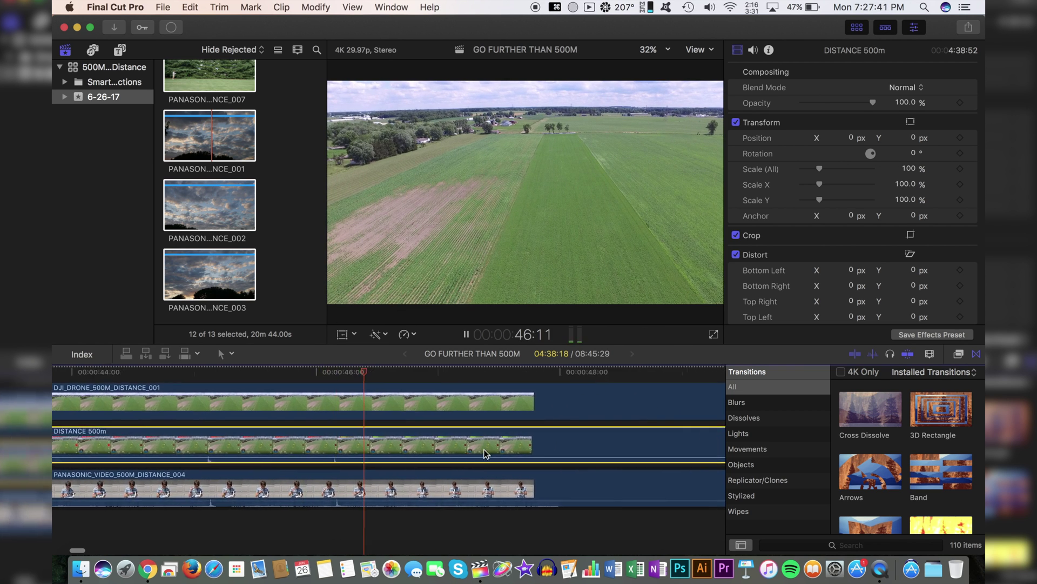
key("super+minus")
key("space")
left_click(362, 408)
left_click_drag(362, 408, 633, 408)
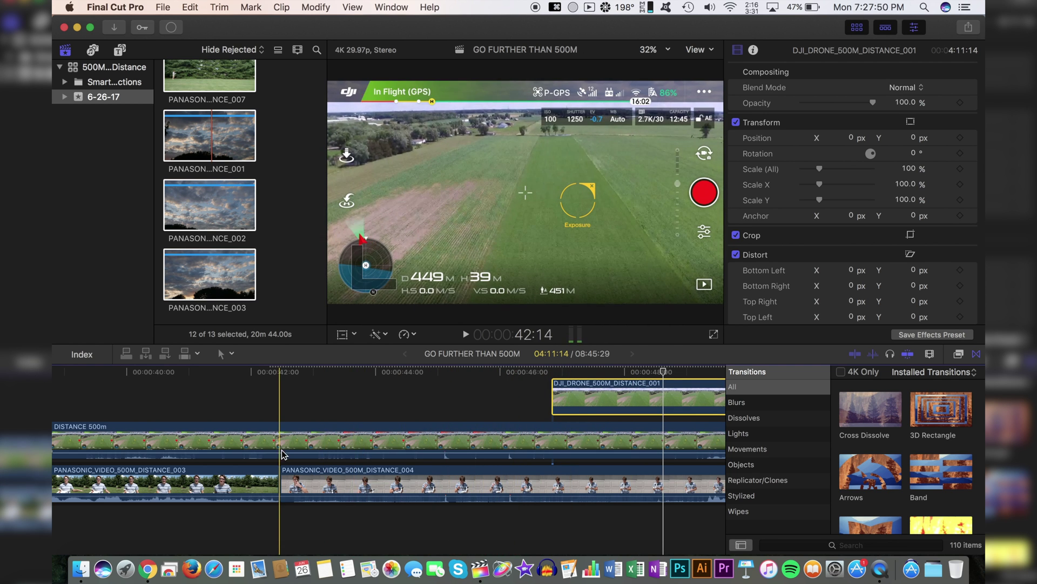
Disable both the DJI_DRONE and DISTANCE 500m clips.
left_click(397, 425)
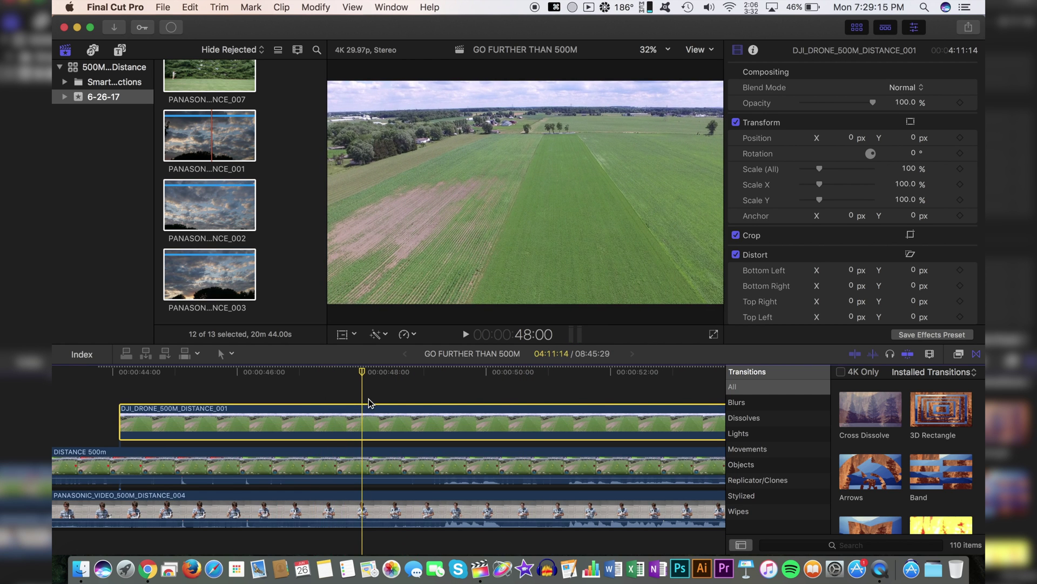
key("v")
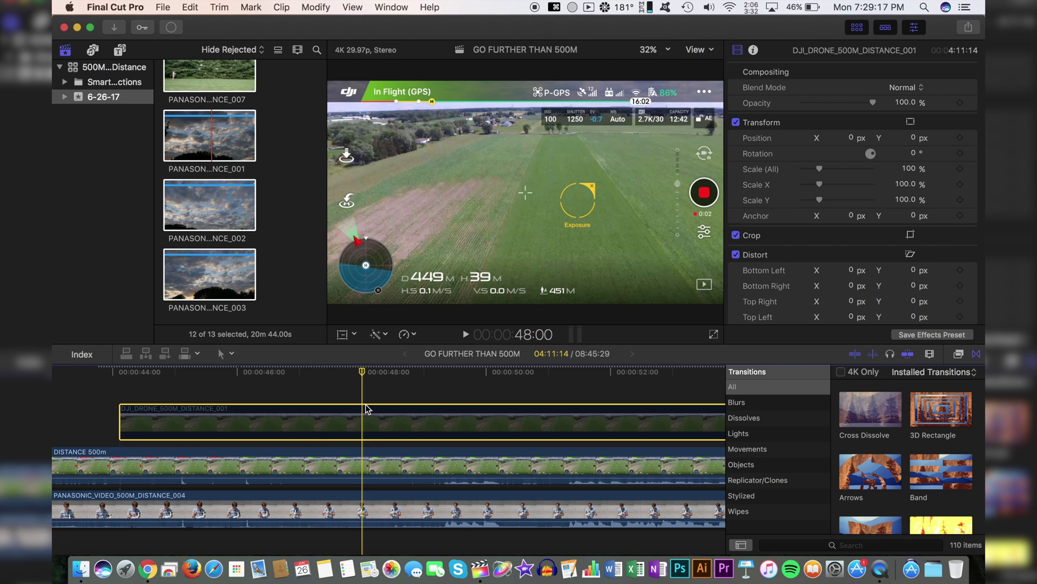
left_click(363, 458)
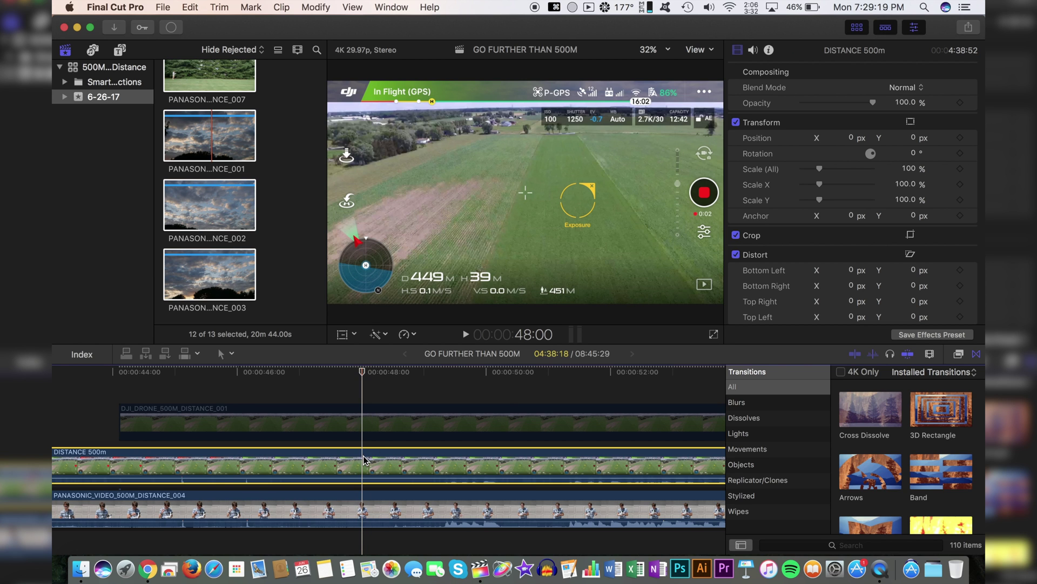
key("v")
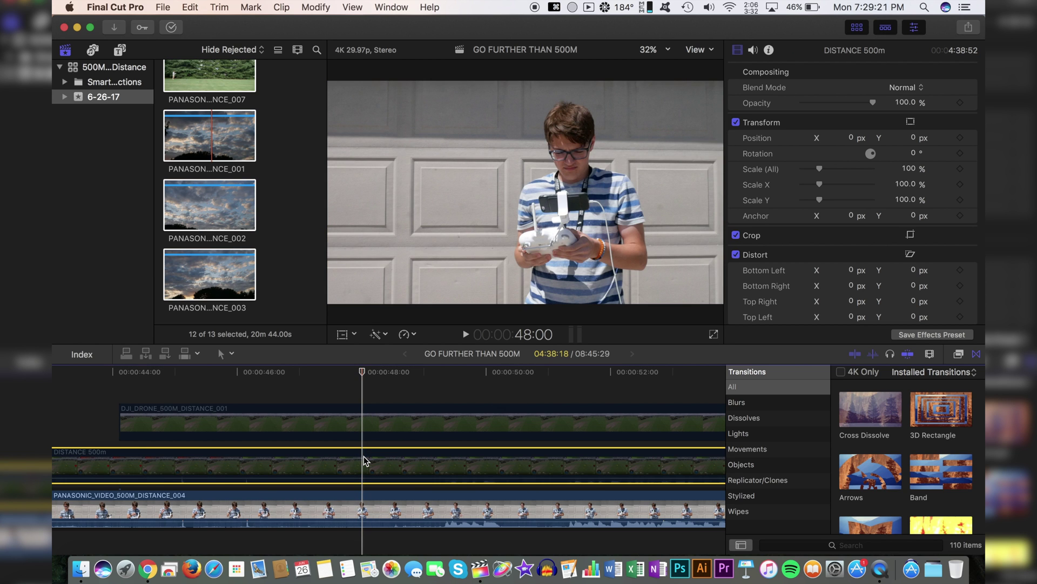
Try re-enabling and splitting DISTANCE 500m at the playhead, then undo twice.
key("v")
key("v")
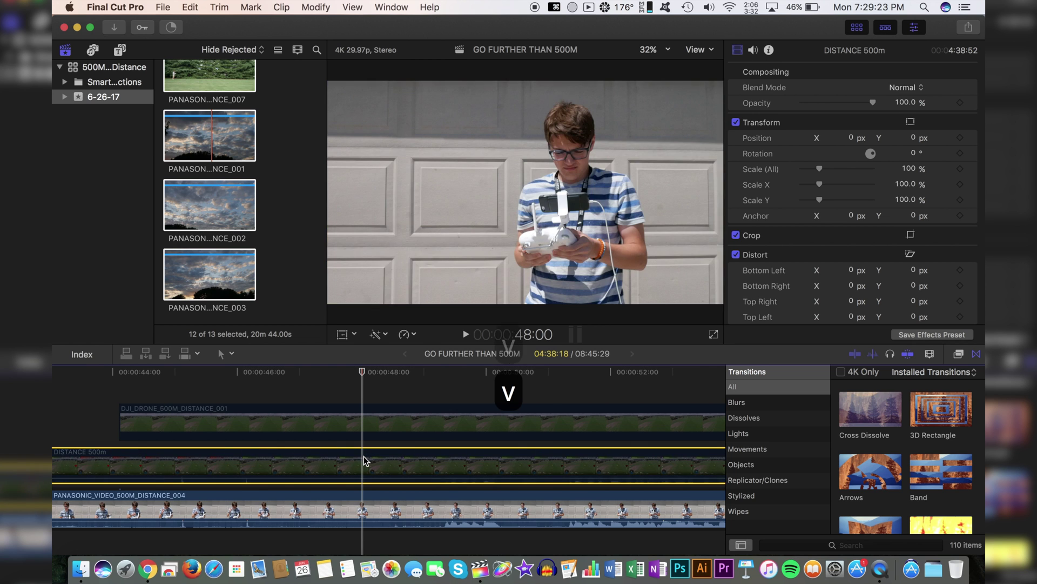
key("super+b")
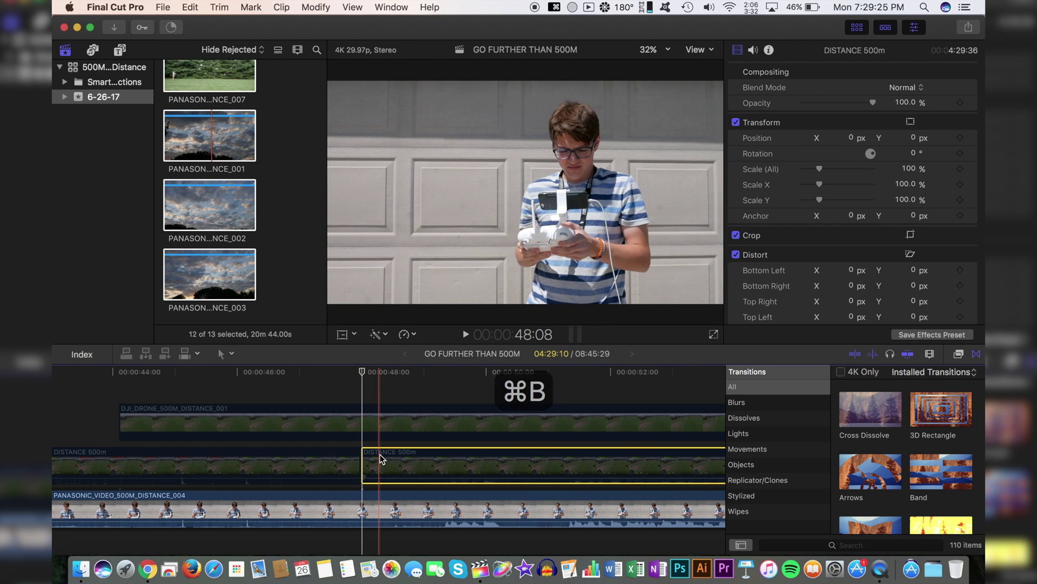
key("v")
key("super+z")
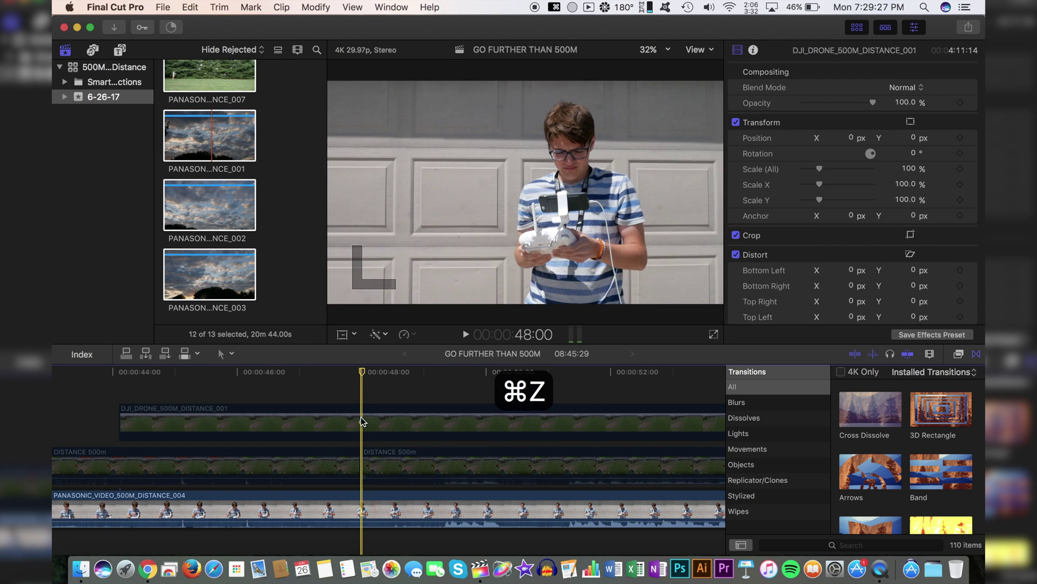
key("super+z")
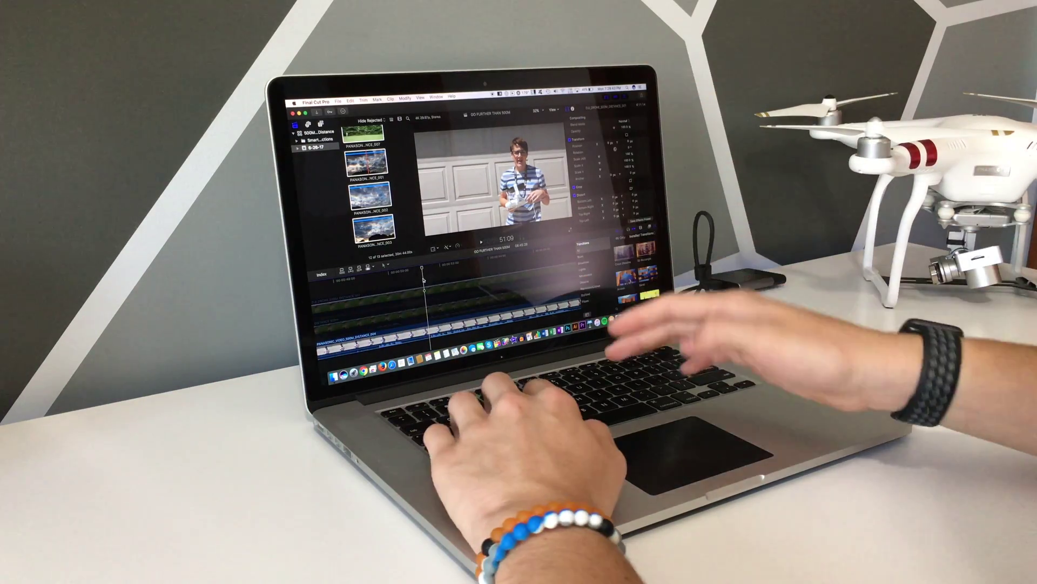
key("super+shift+b")
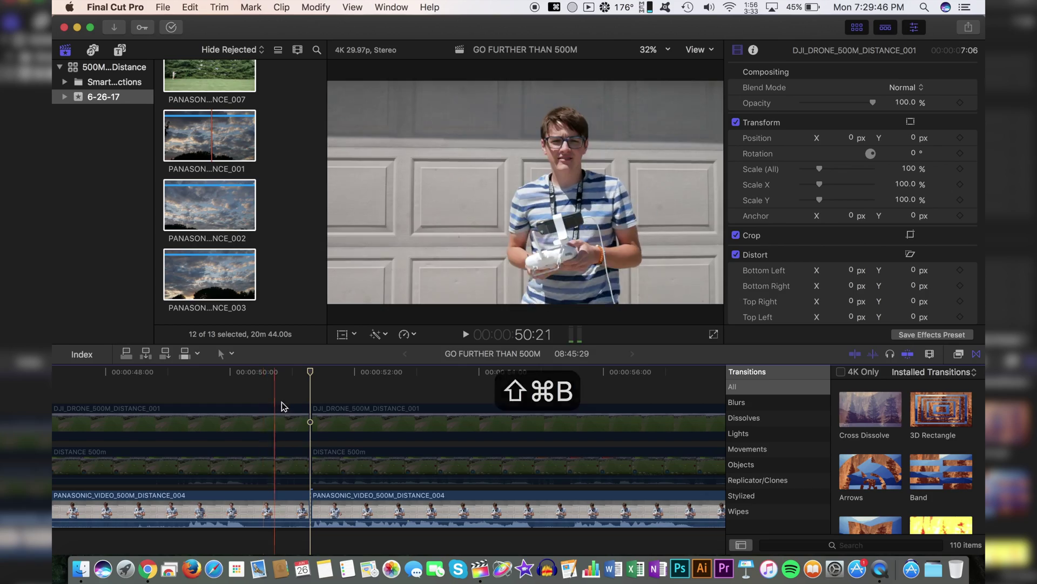
left_click_drag(285, 380, 234, 527)
key("BackSpace")
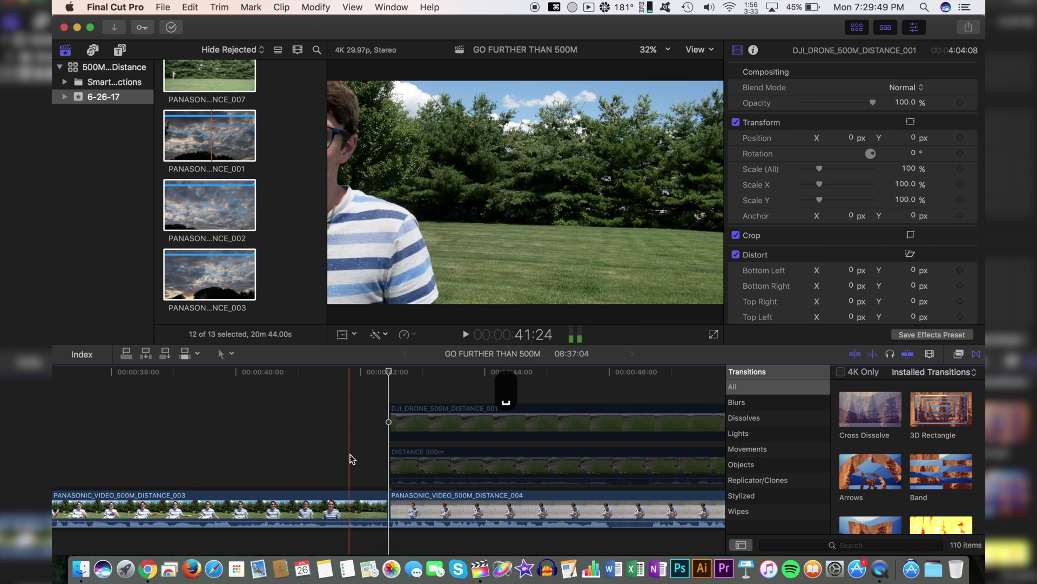
key("space")
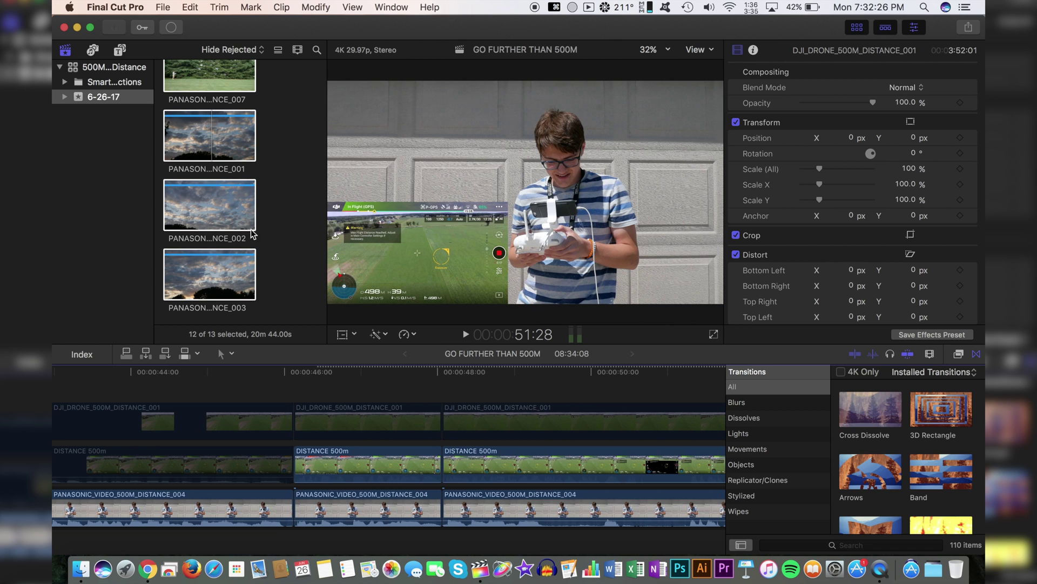
Import for videos.png from Downloads' Free-Vector-Apple-iPhone-7 folder into the 6-26-17 event.
key("super+i")
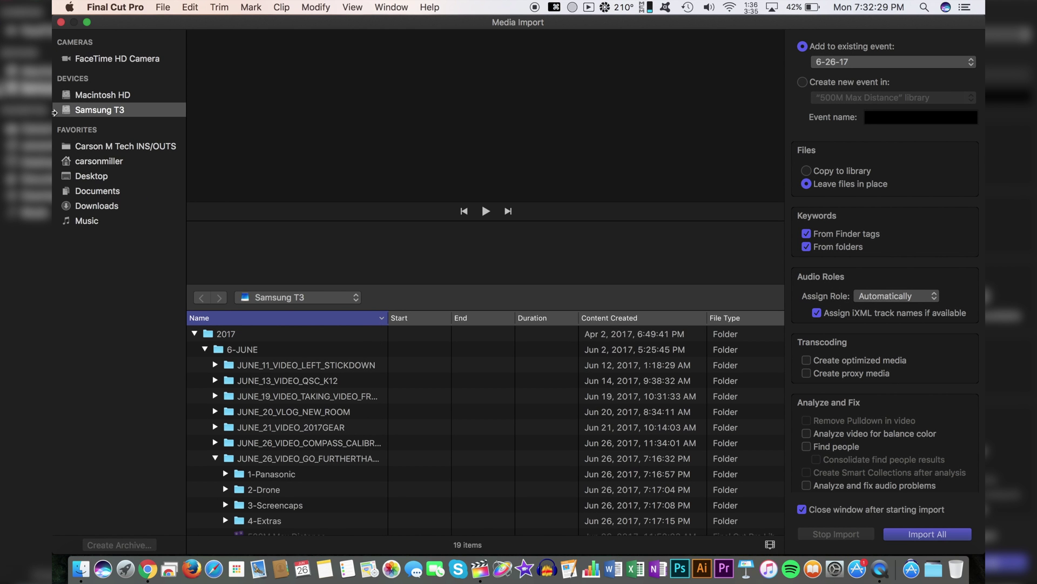
left_click(109, 147)
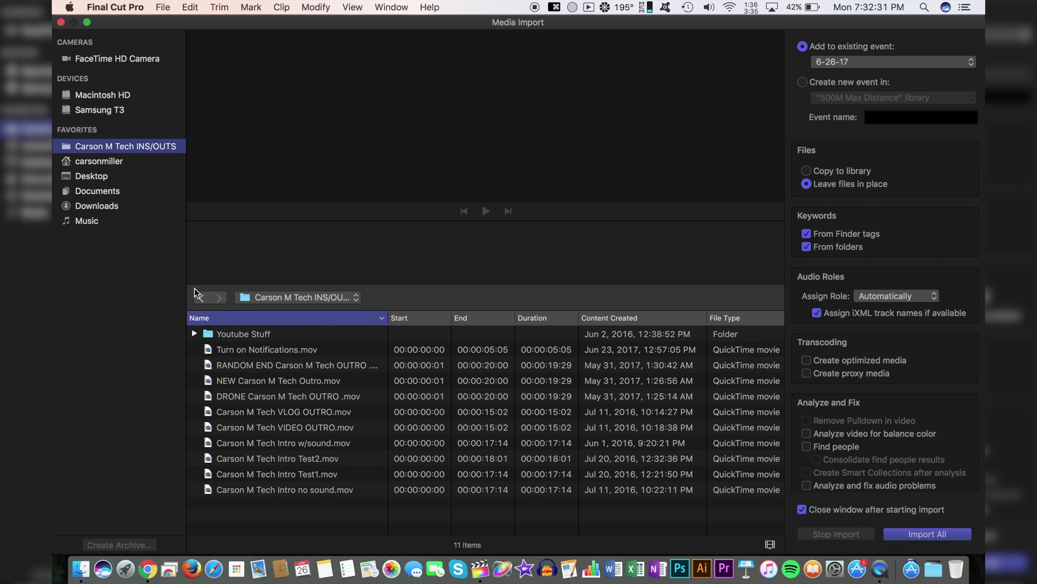
left_click(97, 206)
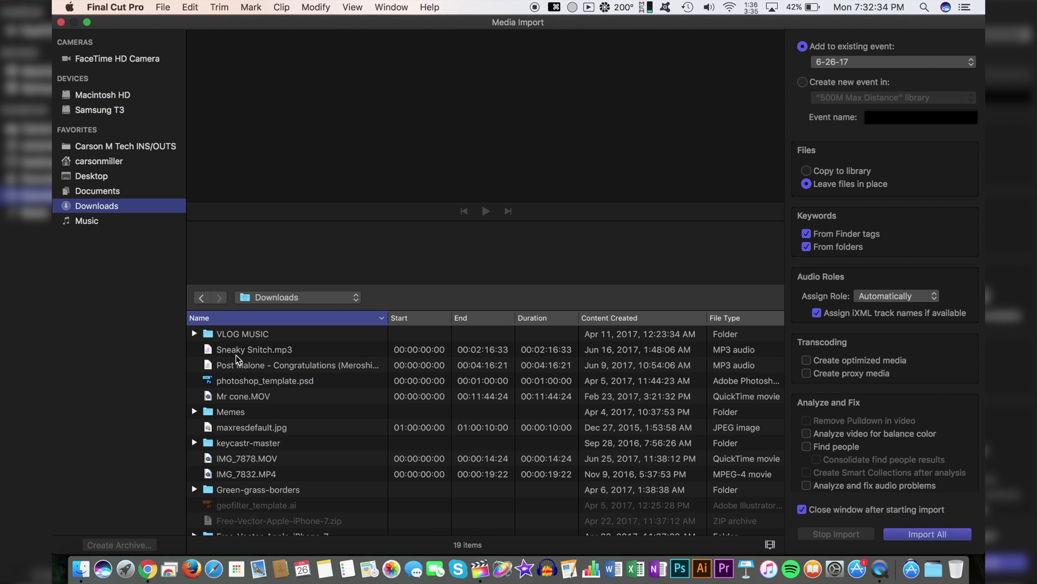
scroll(233, 366, "down", 1)
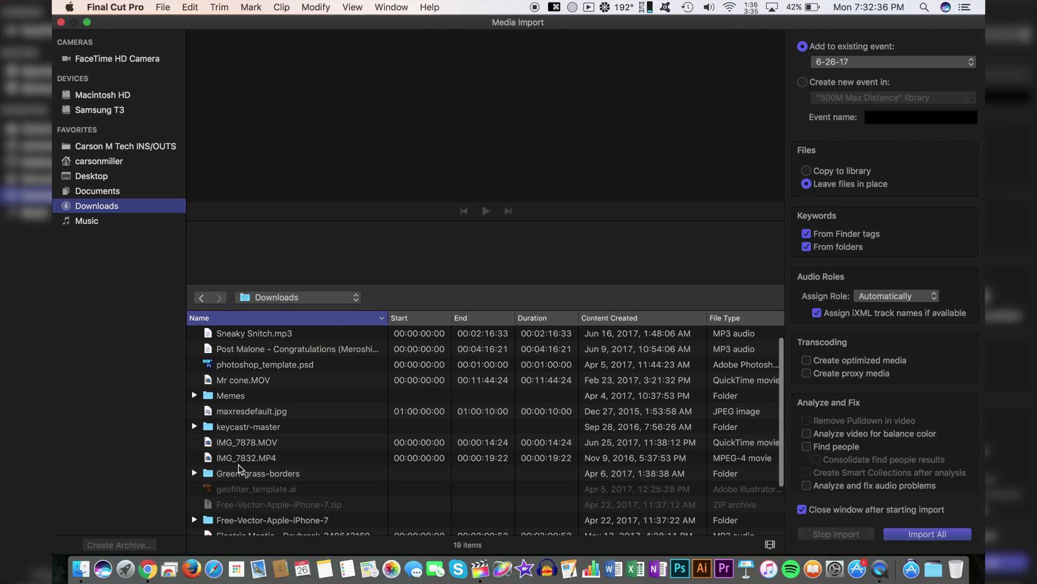
scroll(195, 474, "down", 3)
left_click(196, 474)
left_click(697, 501)
scroll(697, 500, "down", 3)
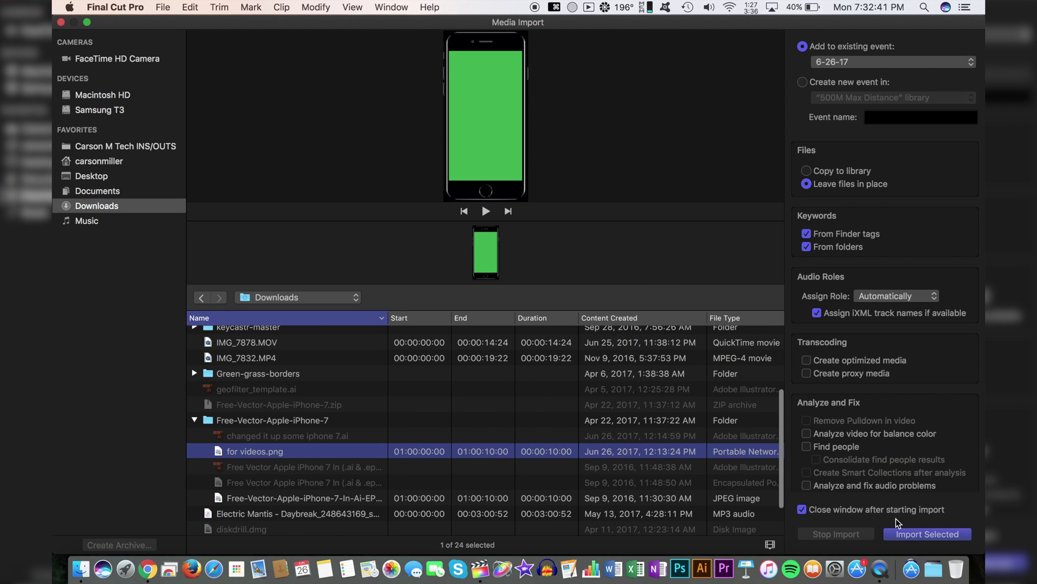
left_click(902, 534)
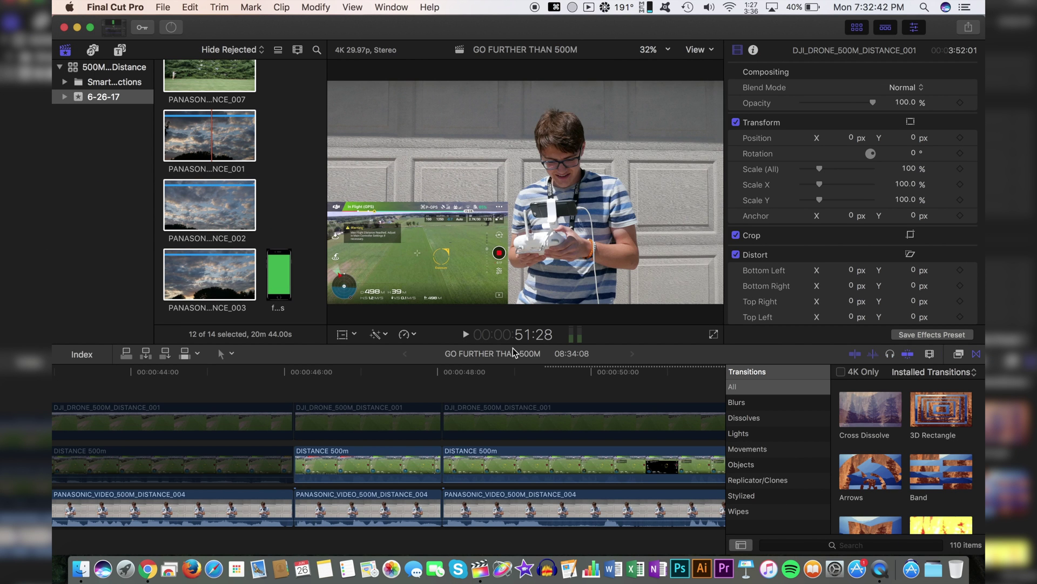
Connect the for videos phone image to the timeline and rotate it to exactly 90°.
left_click(275, 250)
left_click_drag(275, 248, 270, 252)
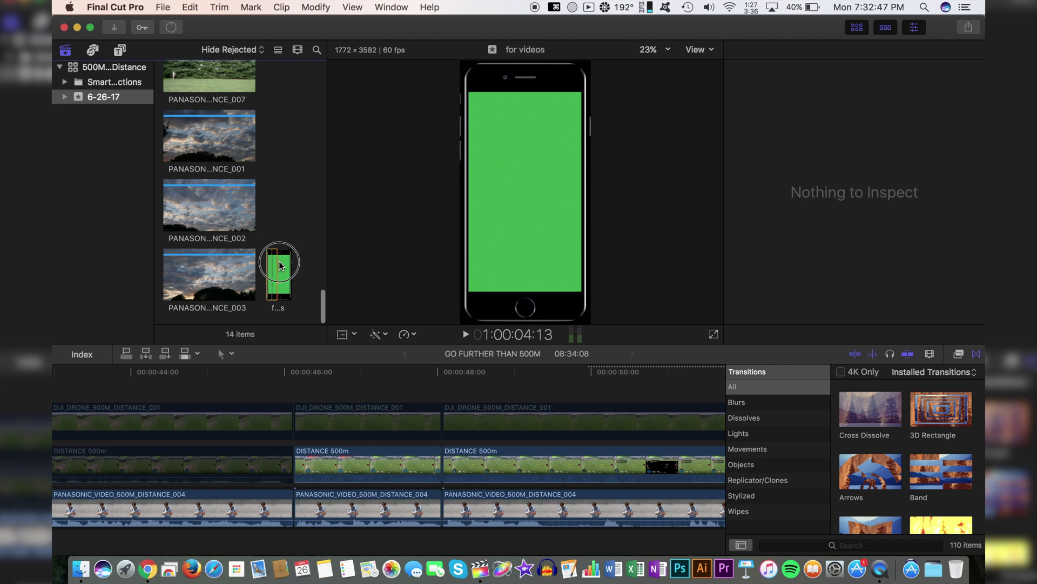
key("q")
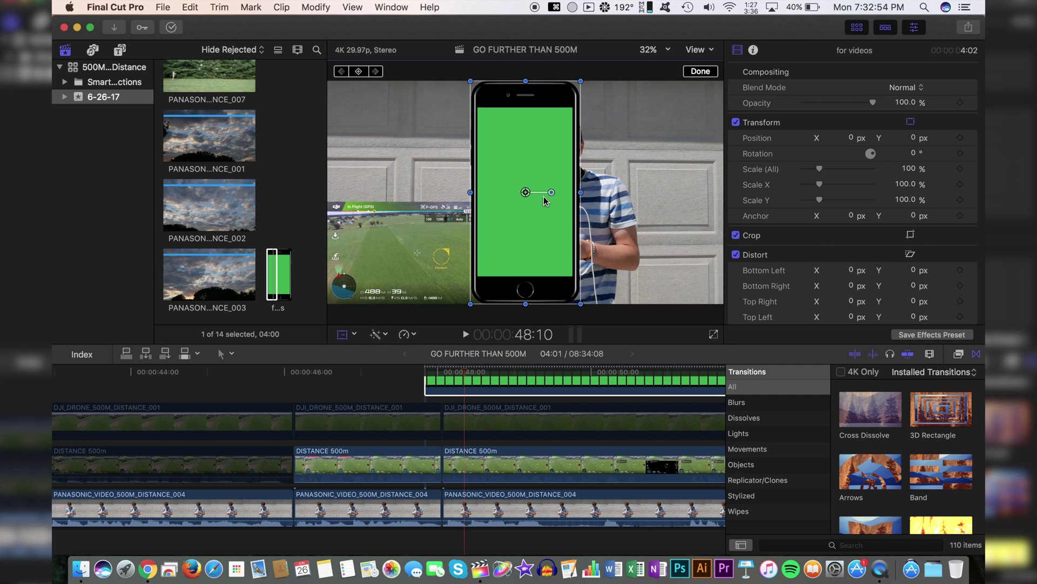
left_click_drag(551, 193, 524, 112)
left_click(910, 154)
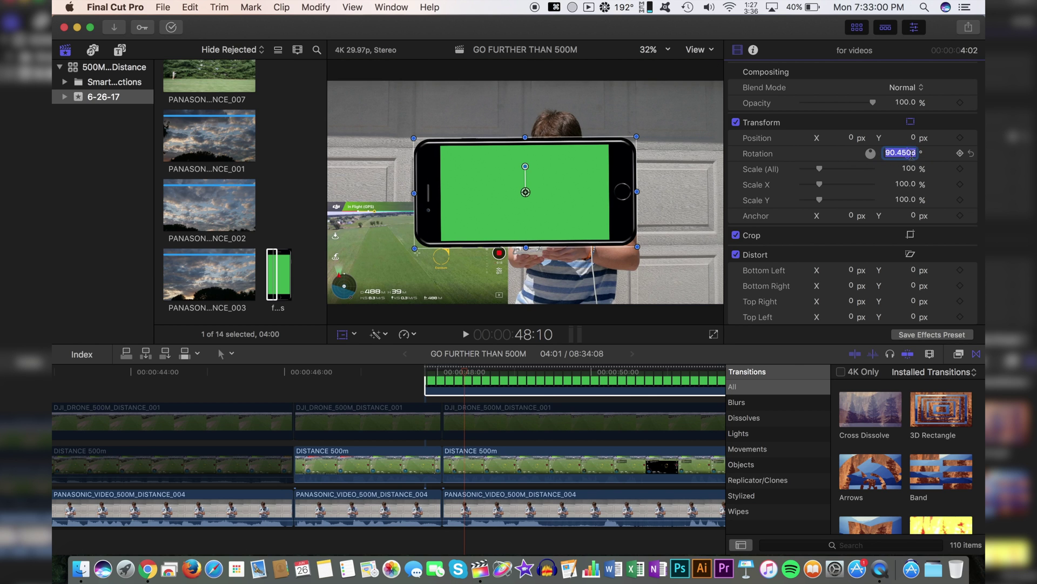
type("90")
key("Return")
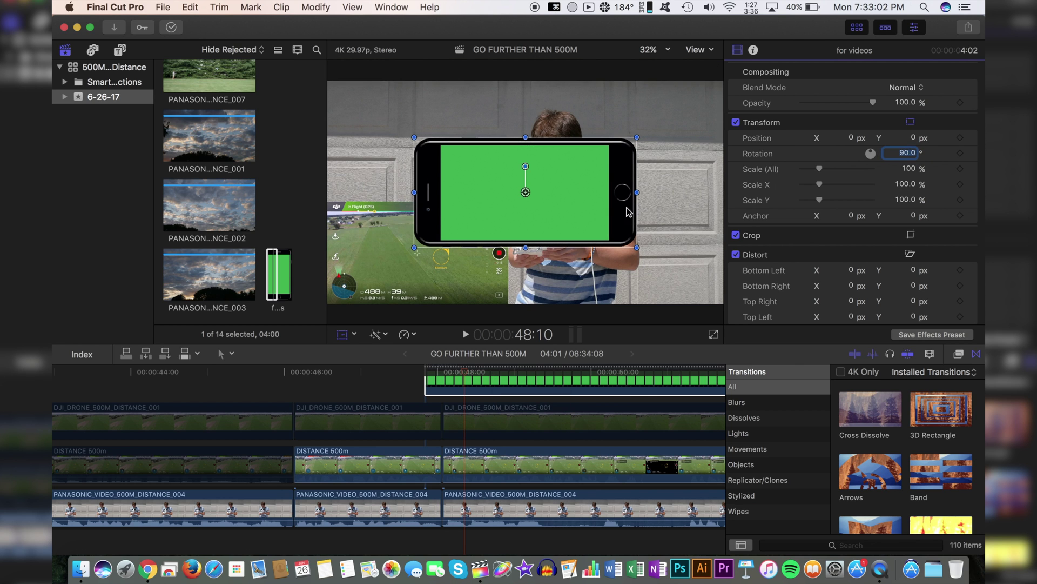
Scale the phone image to 87.49%, move it lower-left, and layer it beneath DISTANCE 500m.
mouse_move(637, 247)
left_mouse_down()
mouse_move(616, 232)
mouse_move(623, 241)
left_mouse_up()
left_click_drag(553, 184, 453, 246)
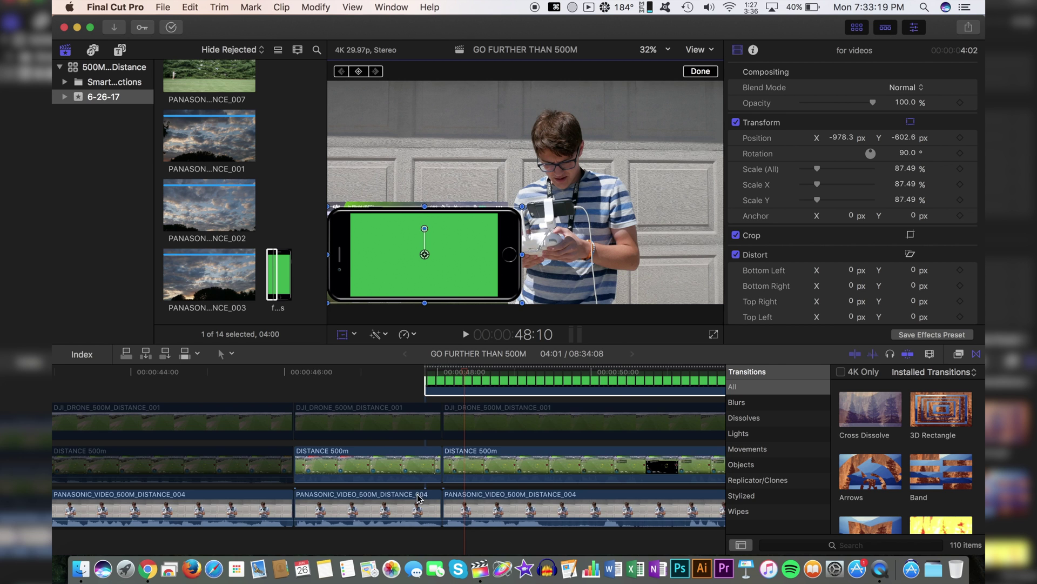
scroll(417, 498, "up", 3)
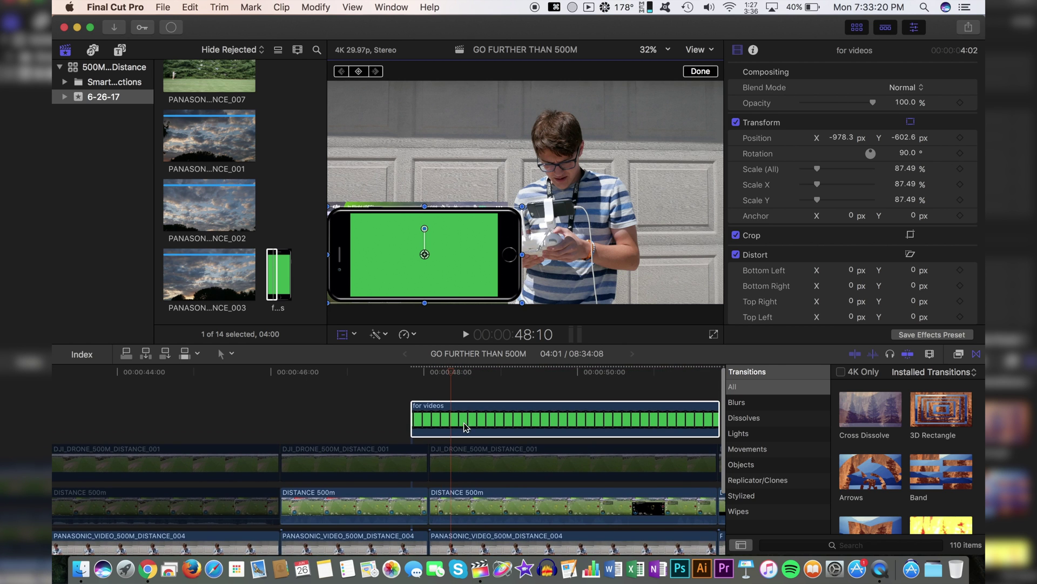
left_click_drag(467, 413, 475, 496)
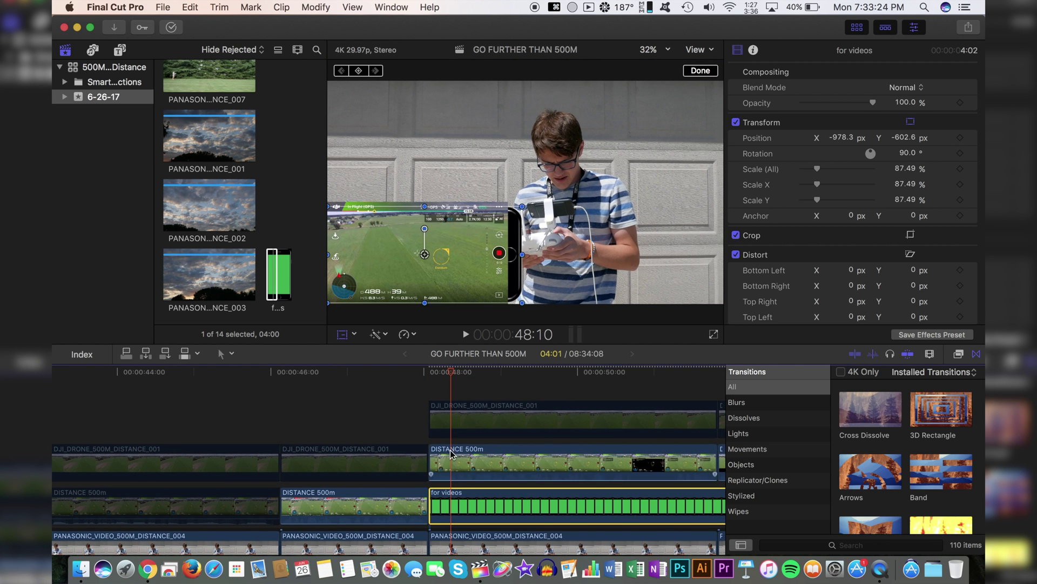
Shrink DISTANCE 500m to 37.83% and align it inside the phone screen at -983.8, -603.0 px.
left_click(478, 464)
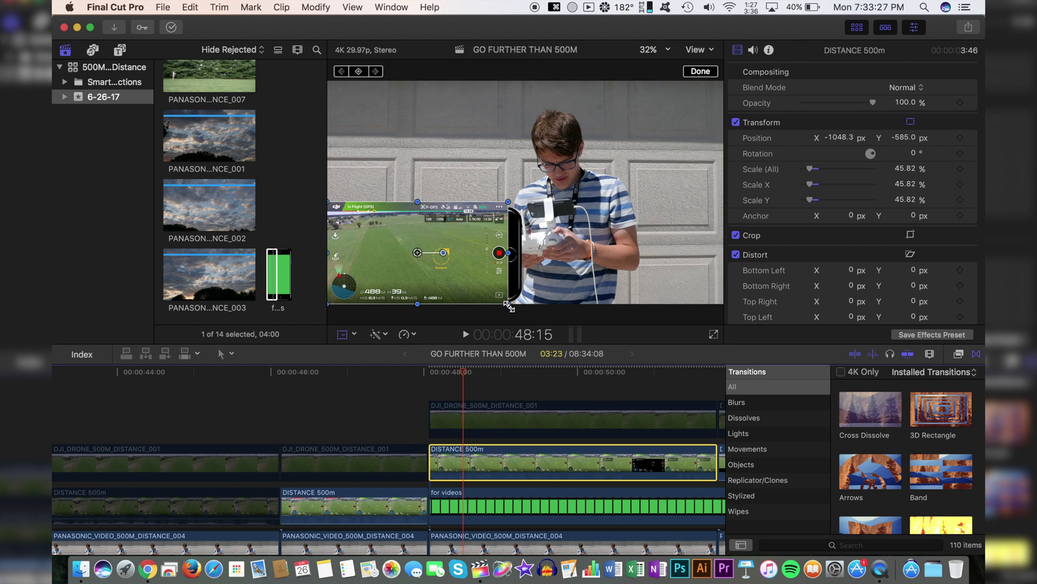
left_click_drag(509, 307, 471, 265)
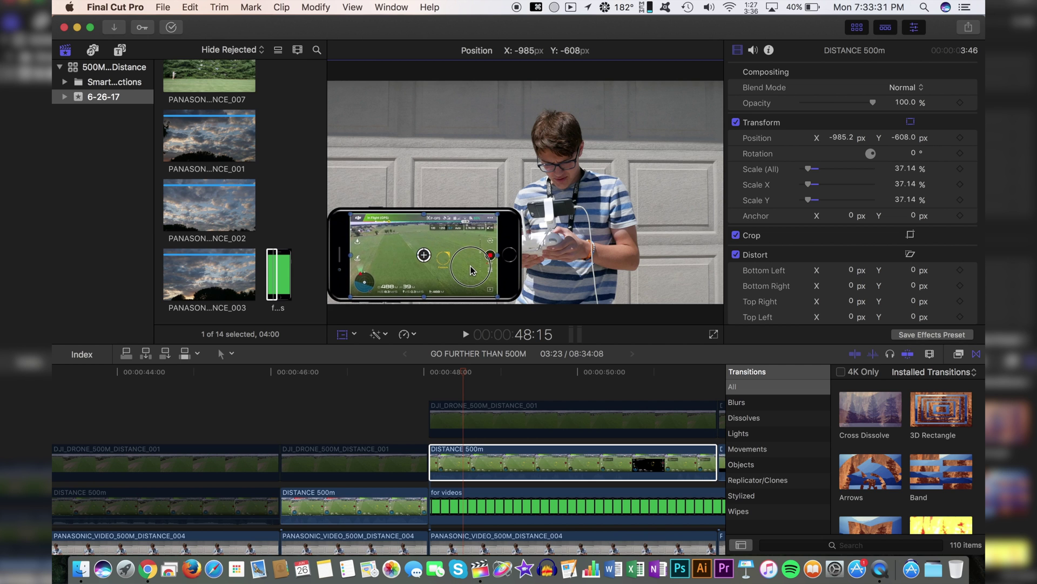
left_click(662, 49)
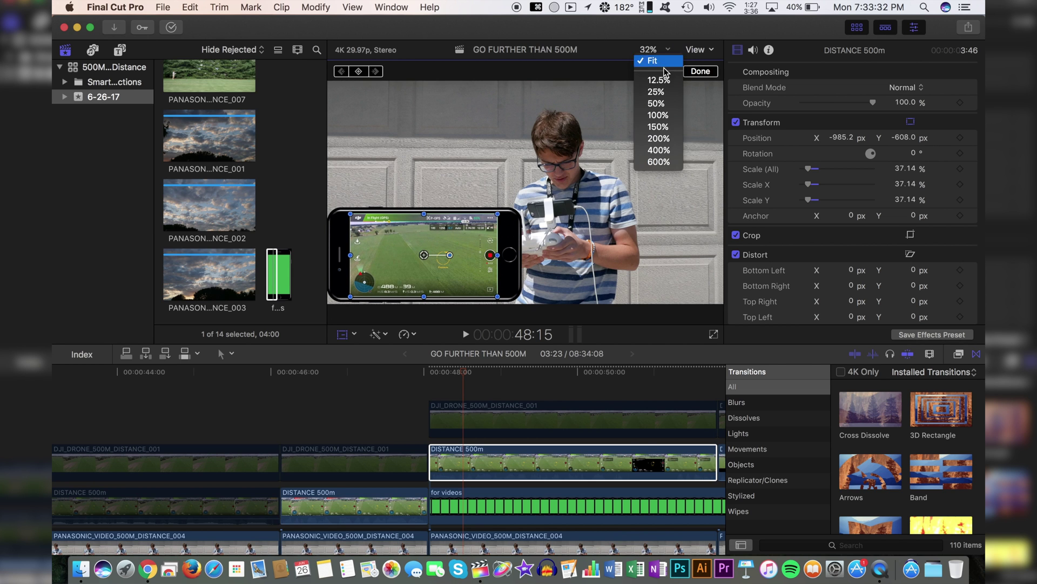
left_click(657, 104)
left_click_drag(564, 278, 574, 295)
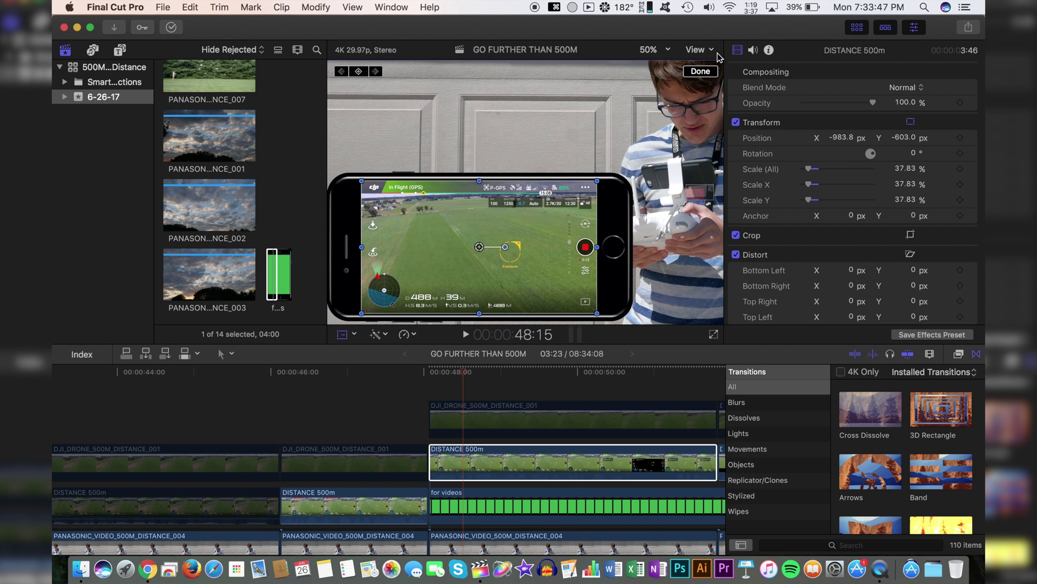
left_click(712, 70)
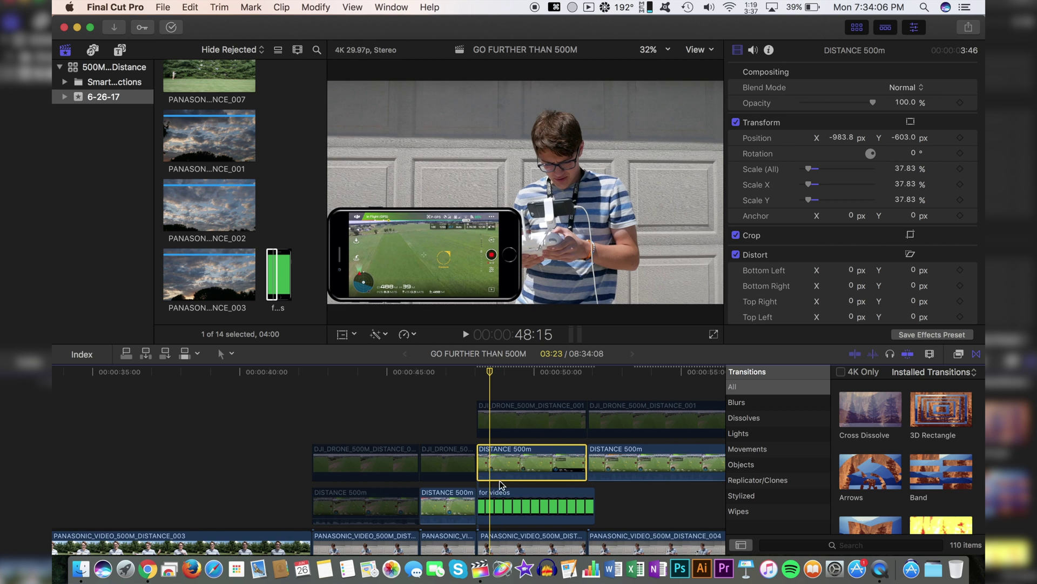
Start the phone image earlier and paste position and scale onto the earlier DISTANCE 500m clip.
key("super+z")
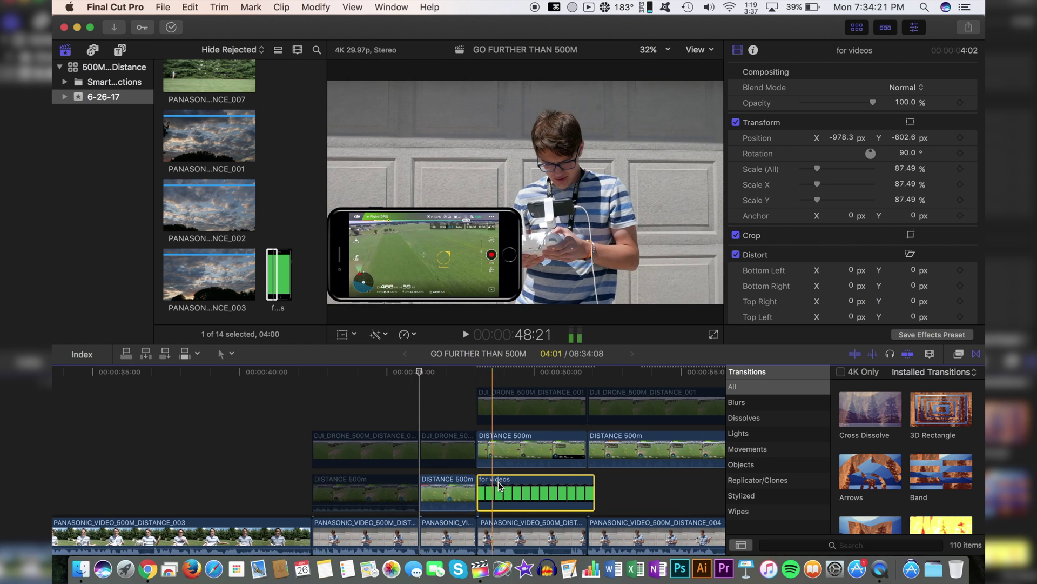
left_click_drag(483, 489, 426, 489)
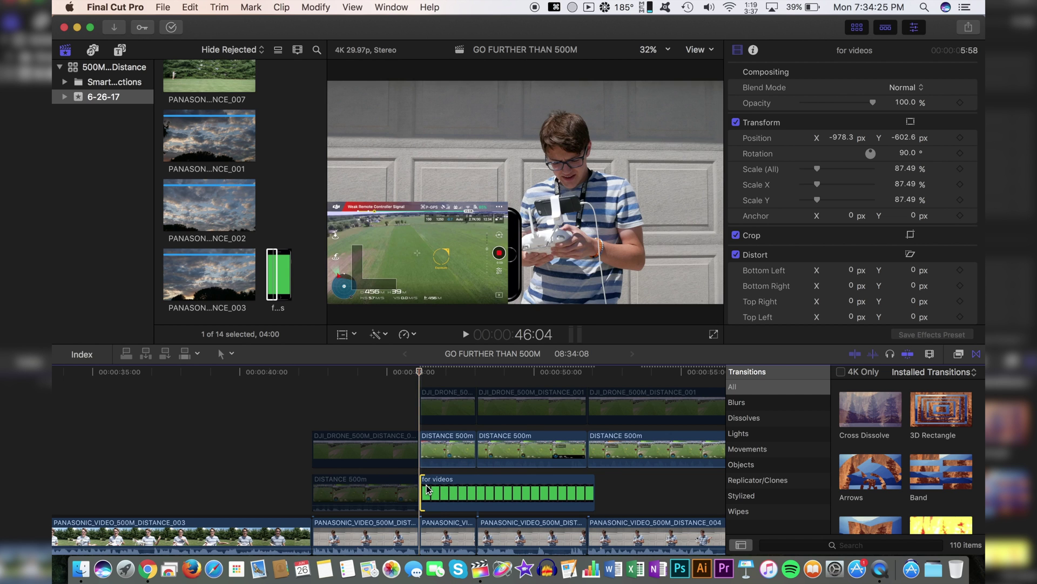
left_click(520, 438)
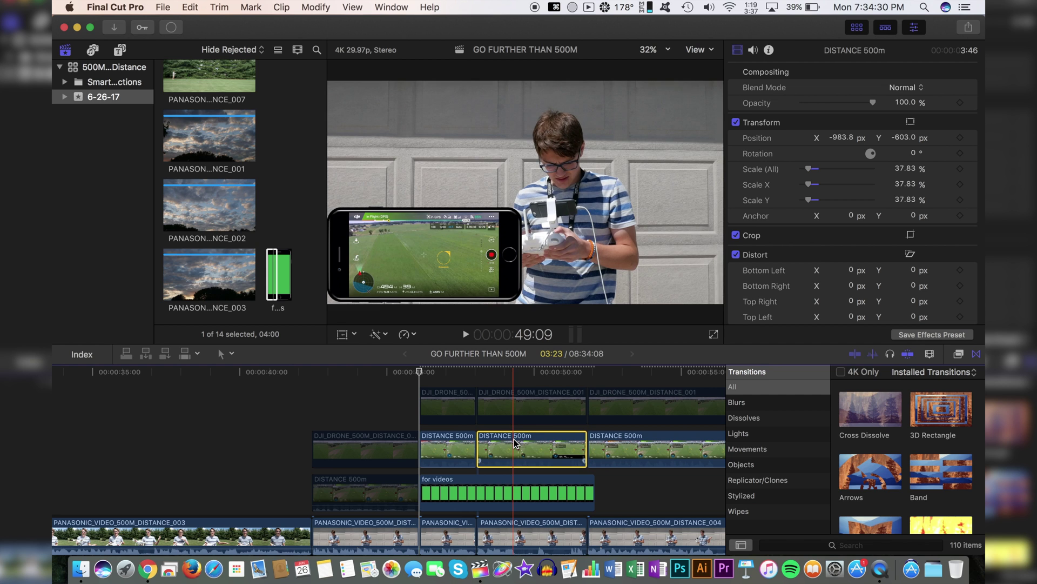
left_click(447, 444)
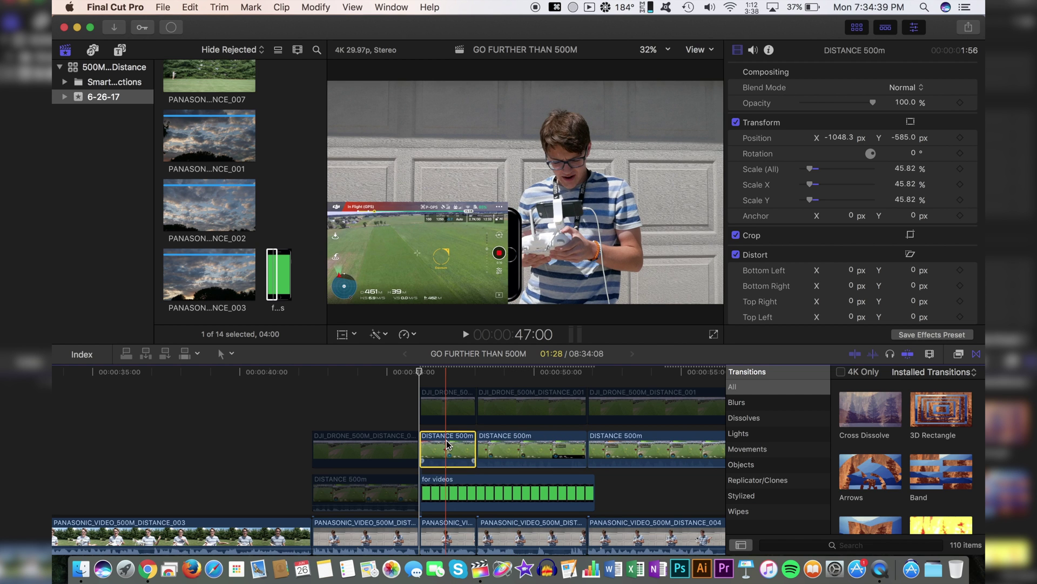
key("shift+super+v")
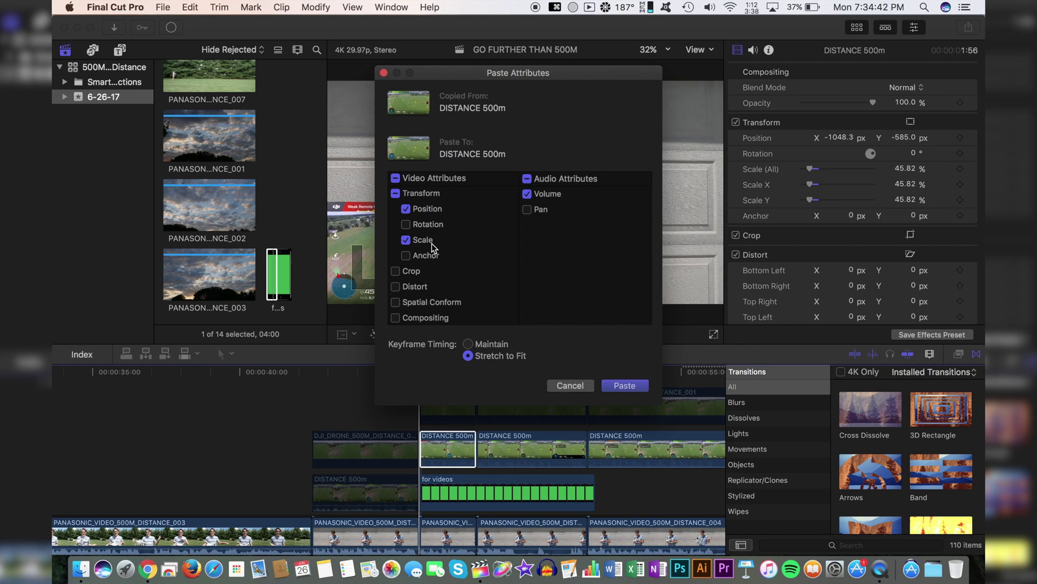
left_click(617, 386)
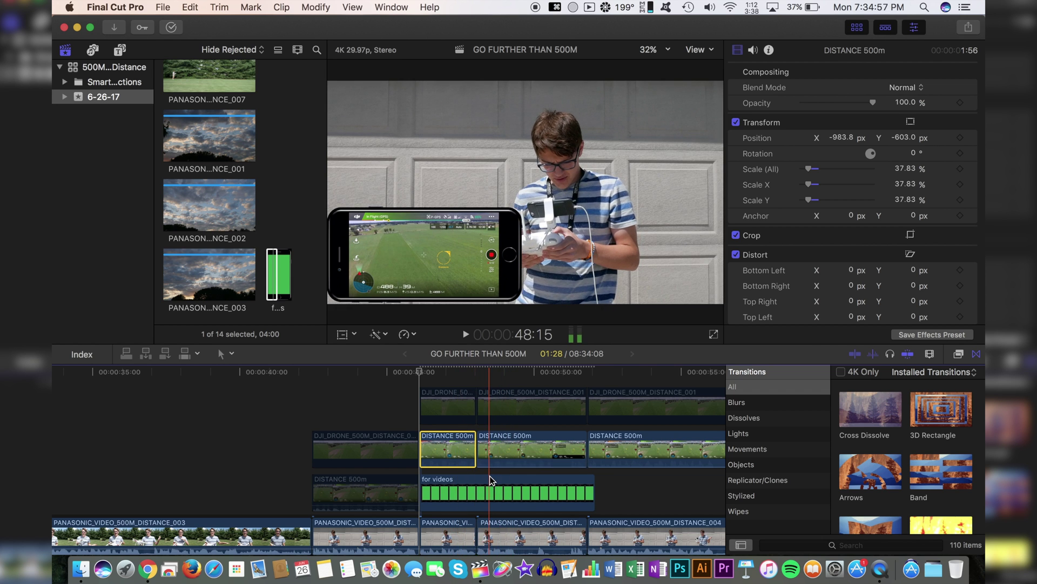
key("super+minus")
key("super+minus")
Stretch the phone image under the long DISTANCE 500m recording and paste position and scale onto it.
left_click_drag(328, 491, 654, 501)
scroll(589, 505, "right", 10)
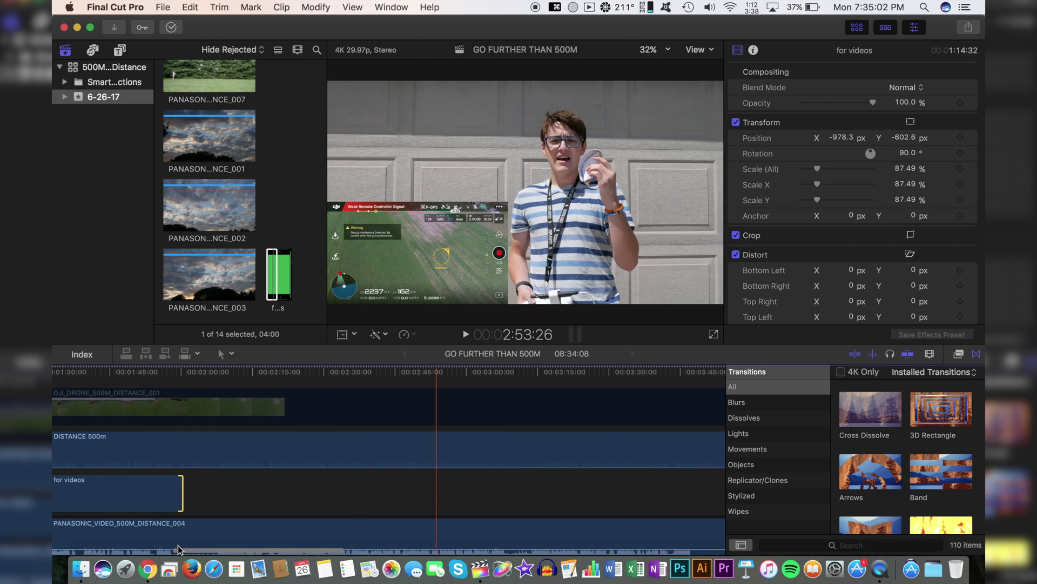
key("super+minus")
left_click_drag(189, 492, 581, 492)
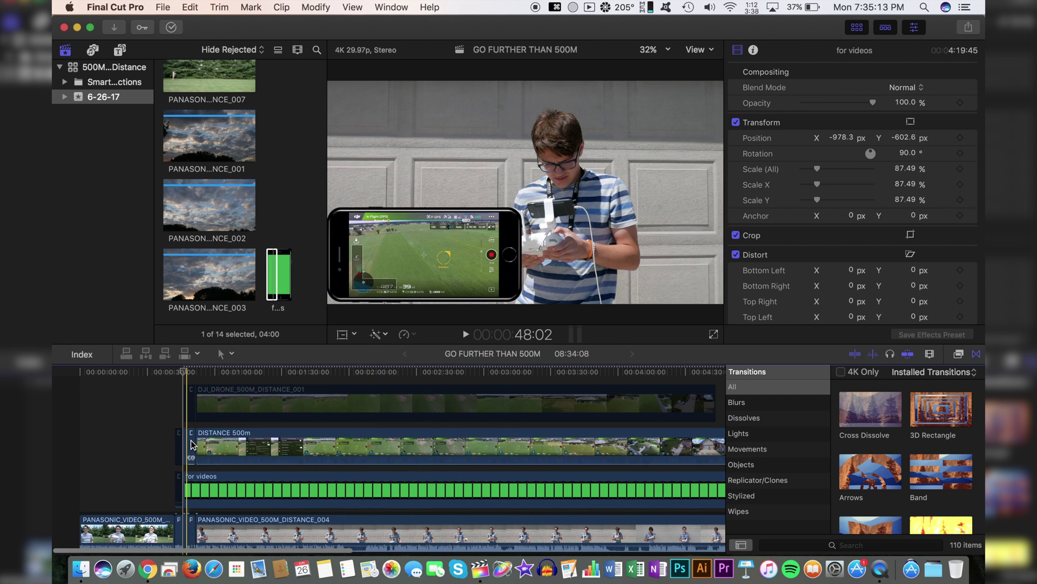
key("super+equal")
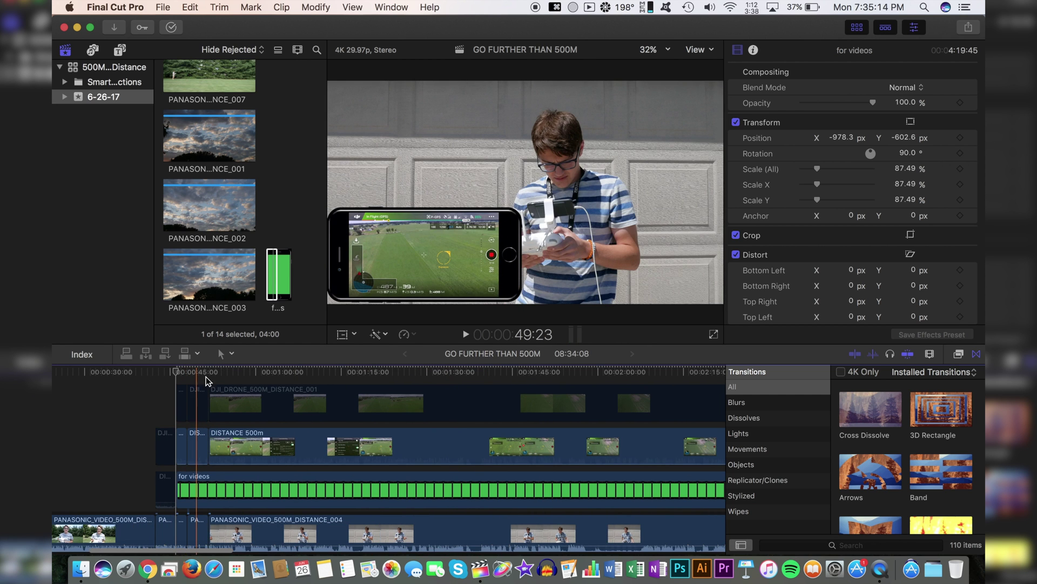
left_click(237, 378)
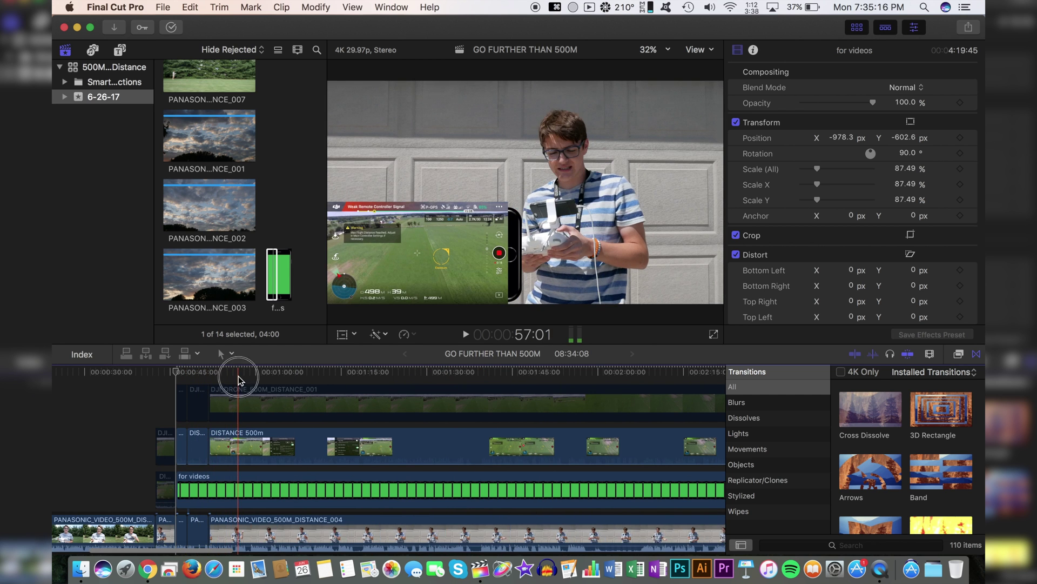
left_click(249, 437)
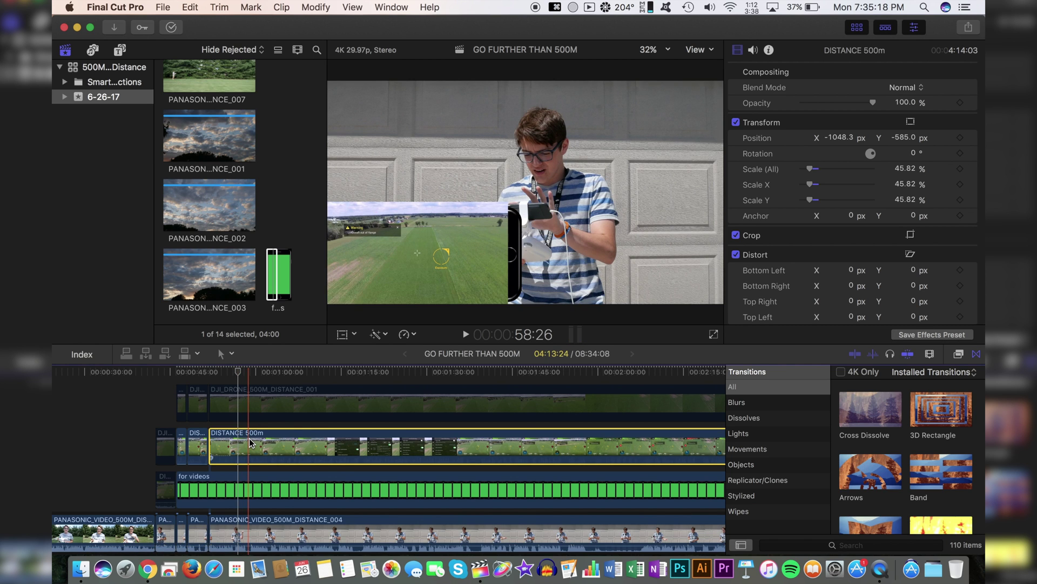
key("super+shift+v")
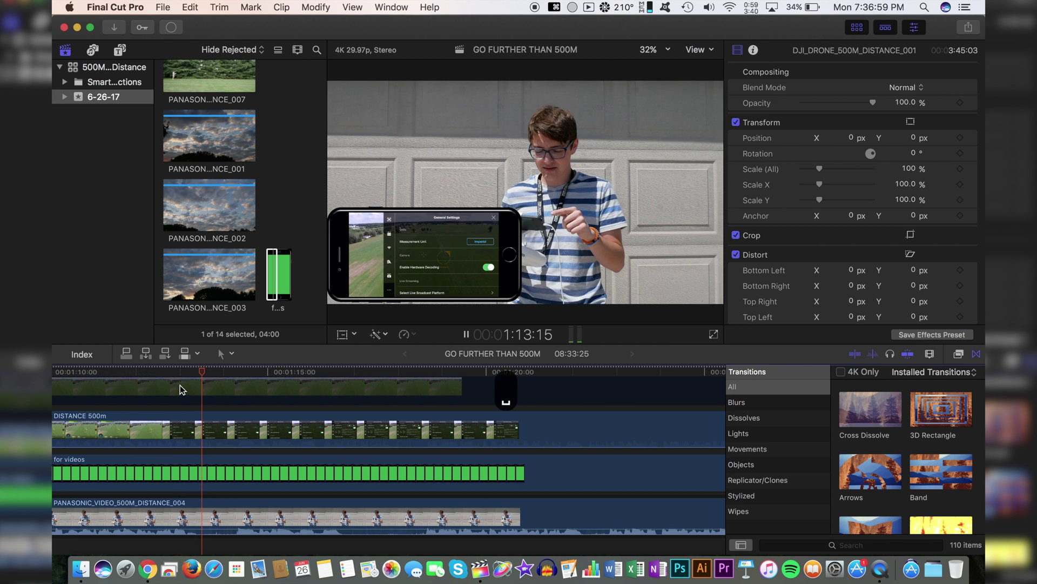
Paste a copy of the stacked drone, DISTANCE 500m, for videos and presenter clips after the originals.
key("super+v")
key("Right")
key("Right")
key("Right")
key("Right")
key("Right")
key("Right")
key("Right")
key("Right")
key("Right")
key("Right")
key("Right")
key("Right")
key("Right")
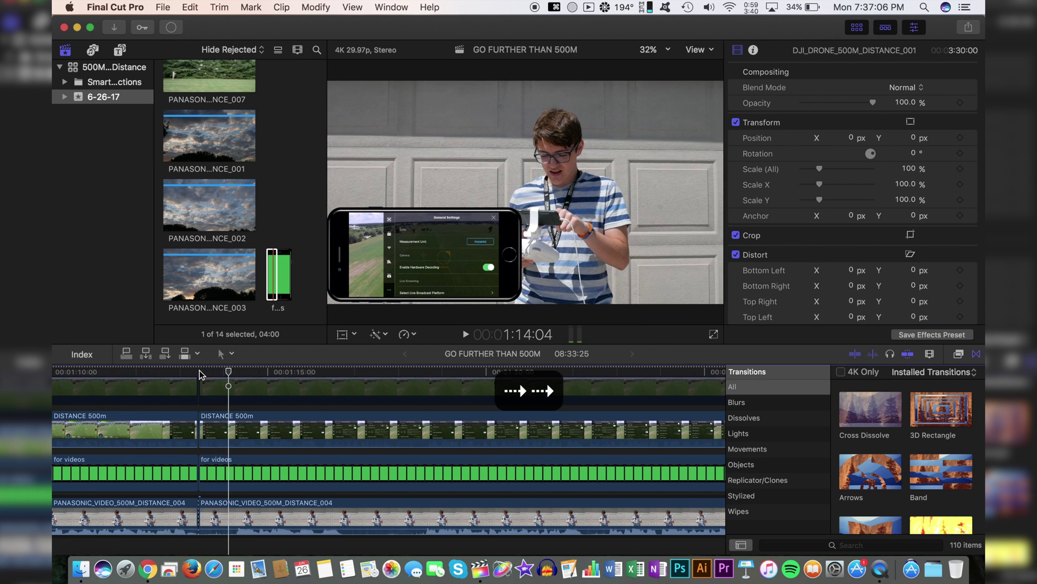
key("Right")
key("Right")
key("Right")
key("Right")
key("Right")
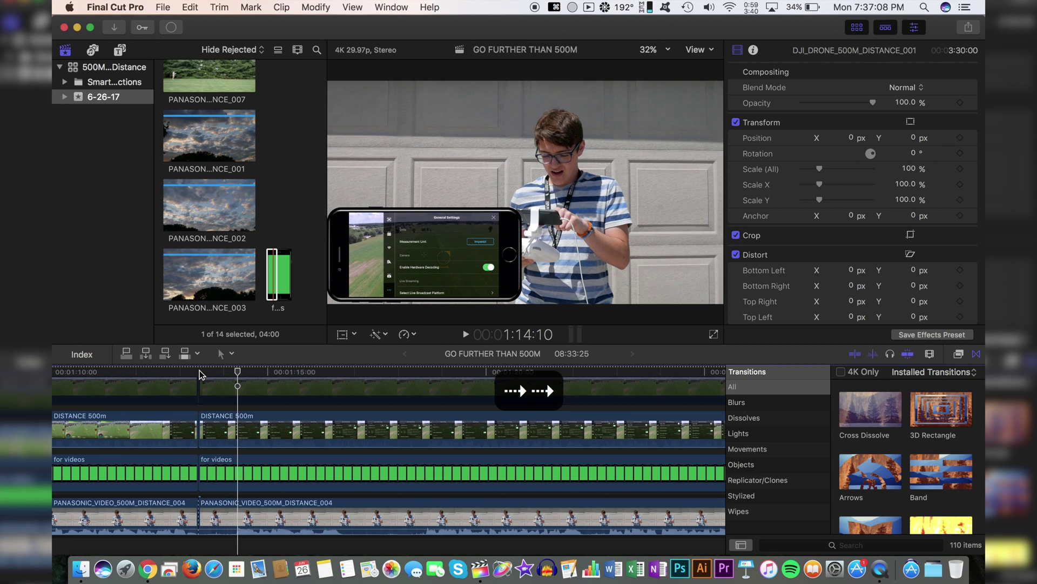
key("Left")
key("Left")
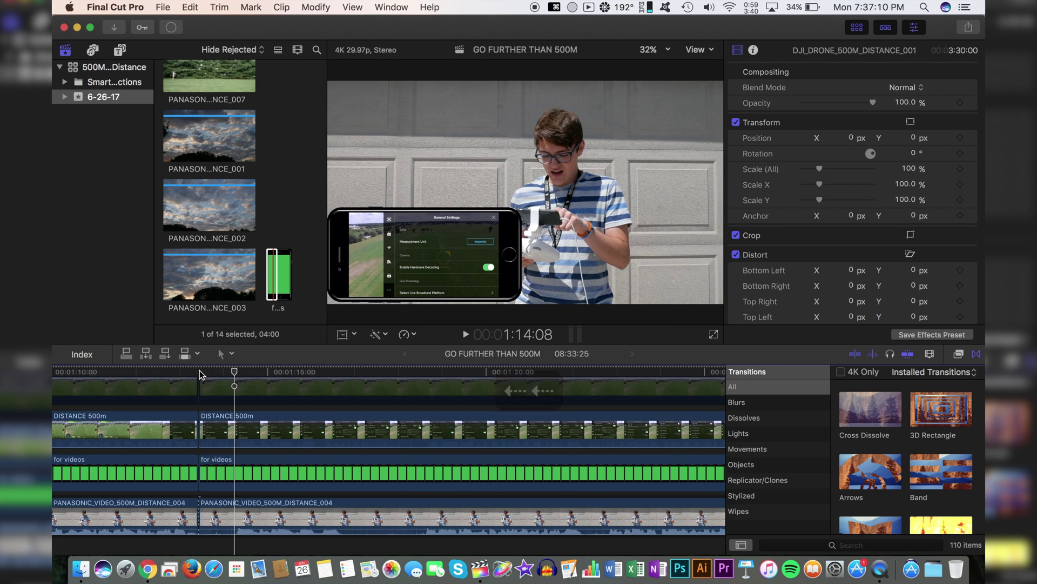
key("Right")
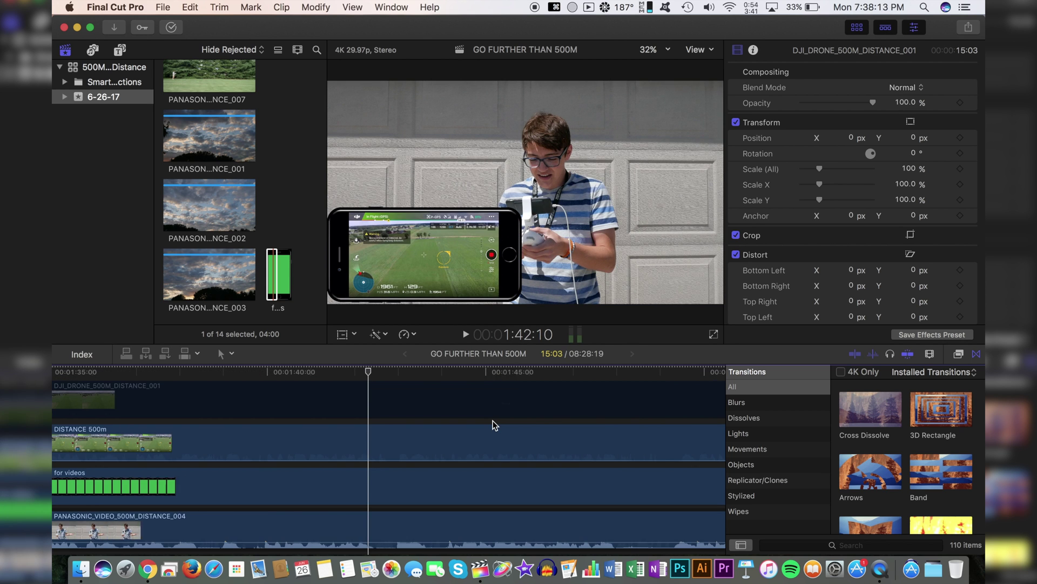
key("super+minus")
key("super+minus")
key("super+minus")
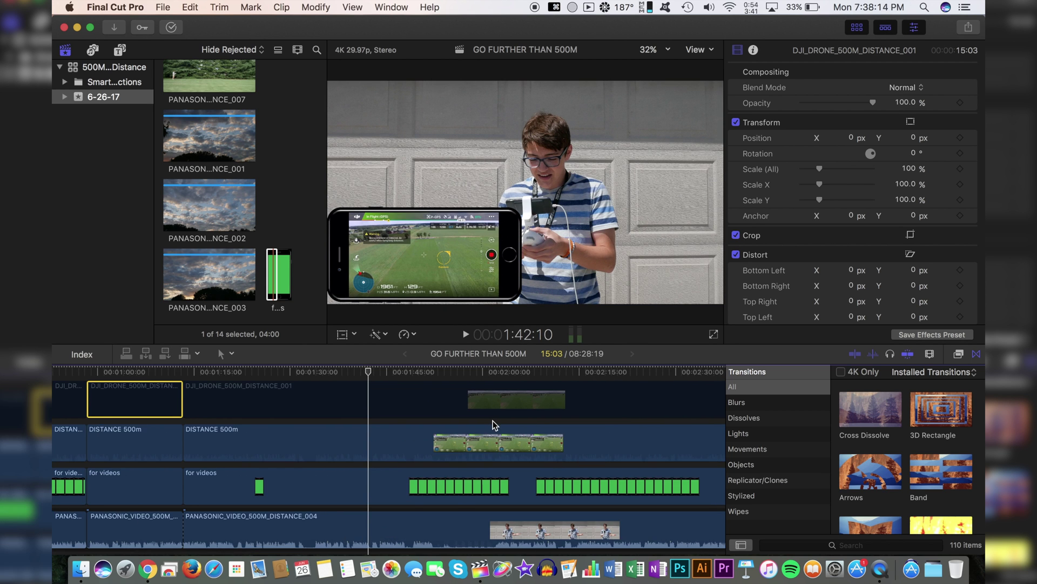
left_click_drag(410, 398, 379, 443)
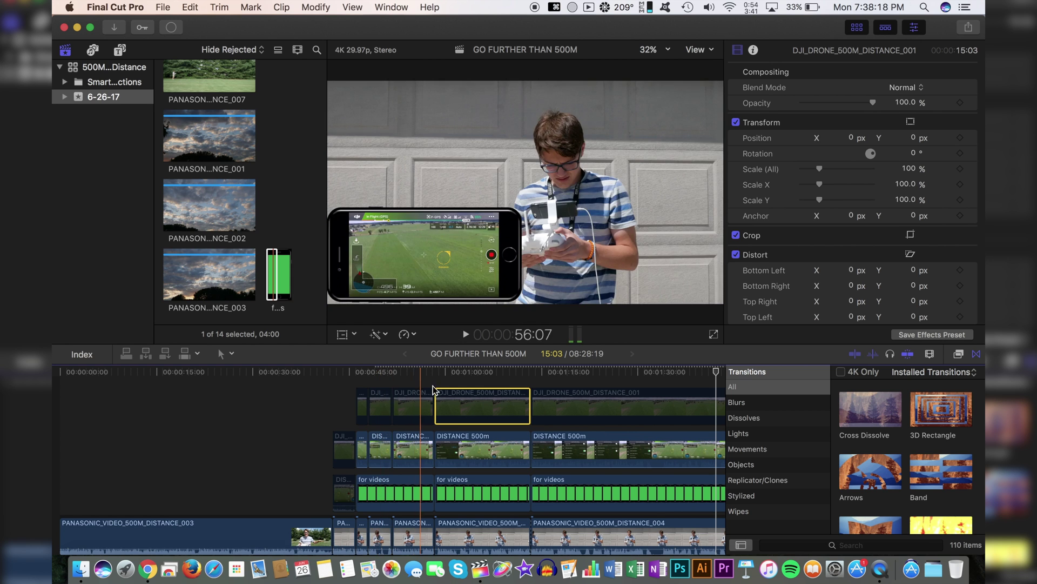
Toggle the final DJI_DRONE_500M_DISTANCE_001 clip's enabled state at about 1:15:12.
scroll(547, 414, "right", 5)
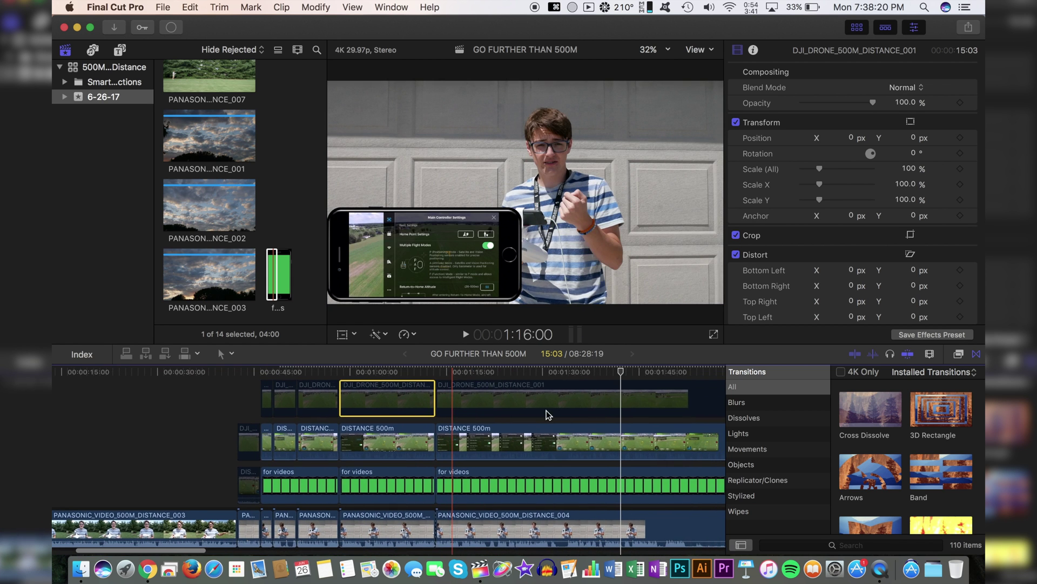
left_click(447, 378)
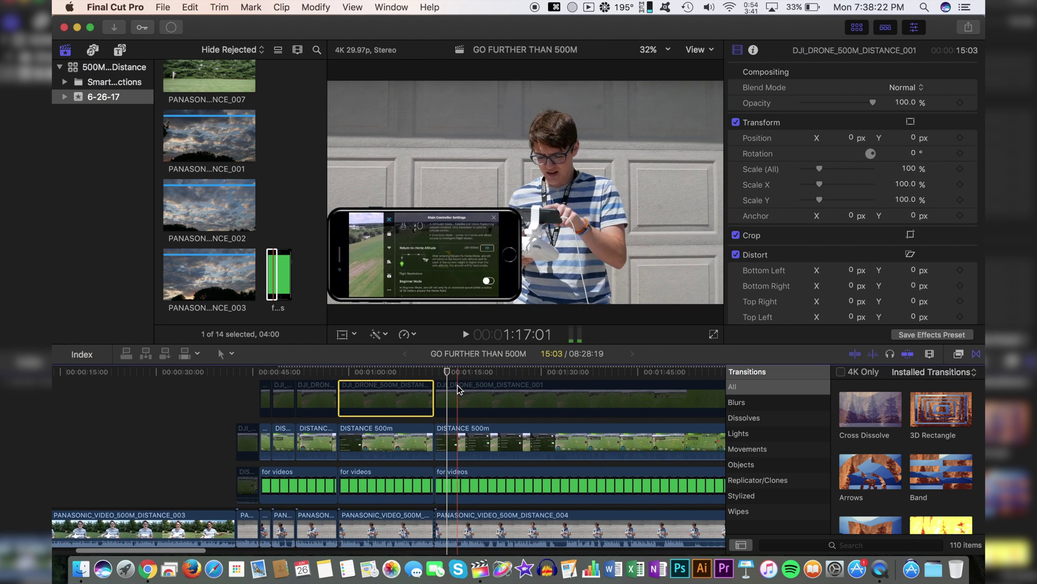
left_click(458, 387)
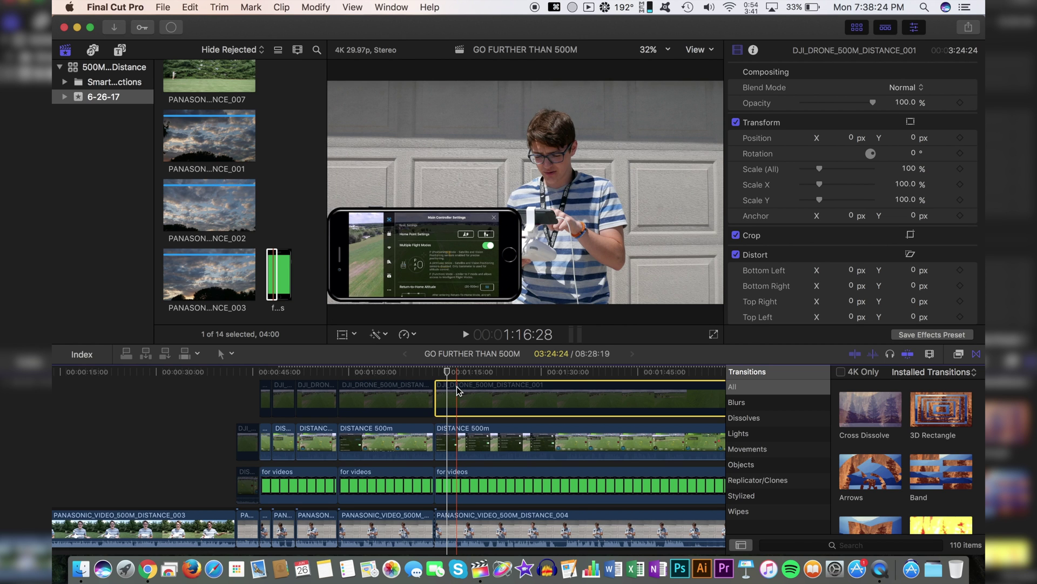
key("v")
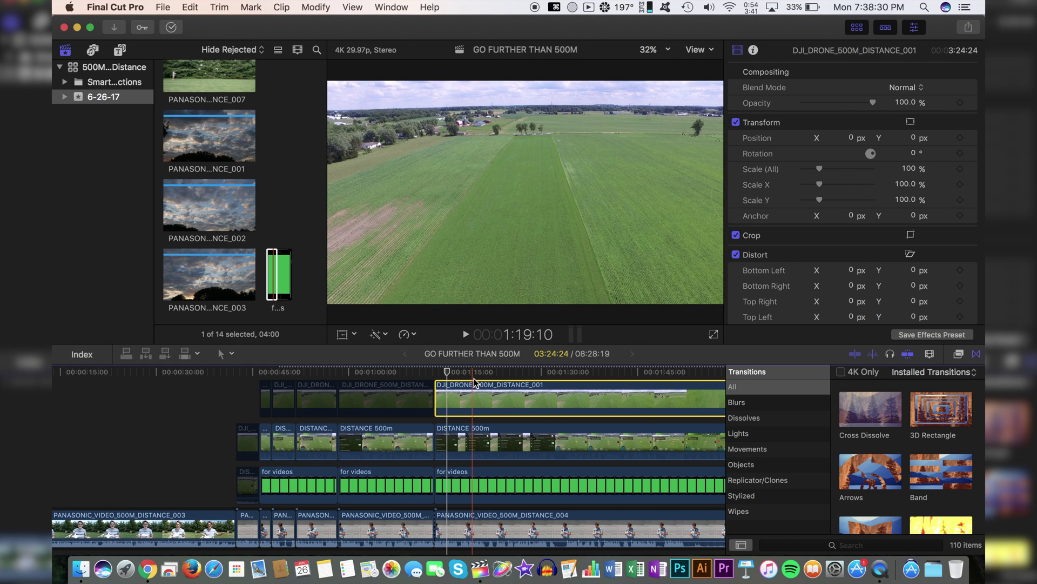
key("v")
Disable the DISTANCE 500m and for videos clips, then re-enable the top drone clip.
left_click(473, 440)
key("v")
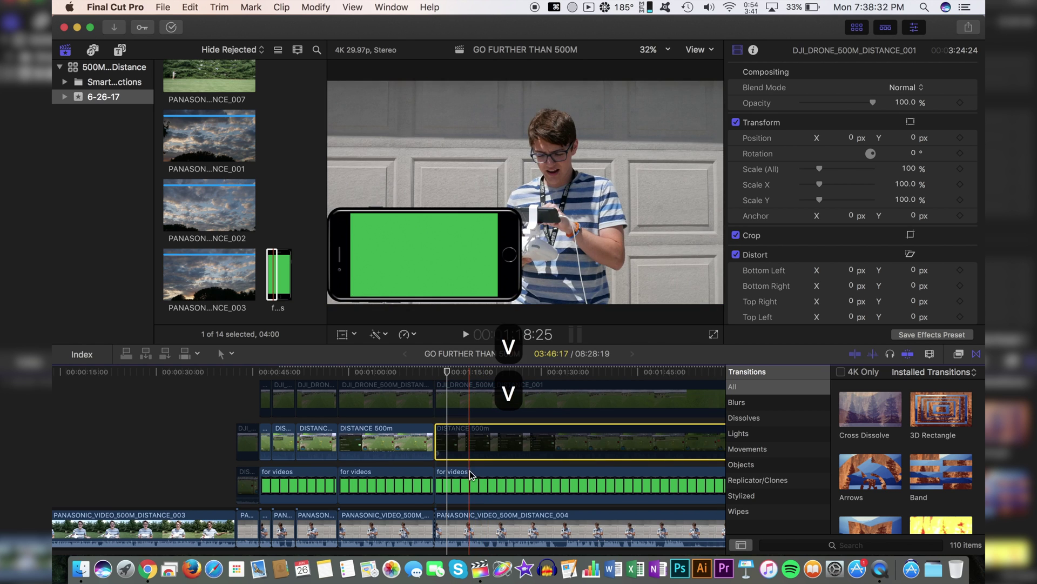
left_click(470, 478)
key("v")
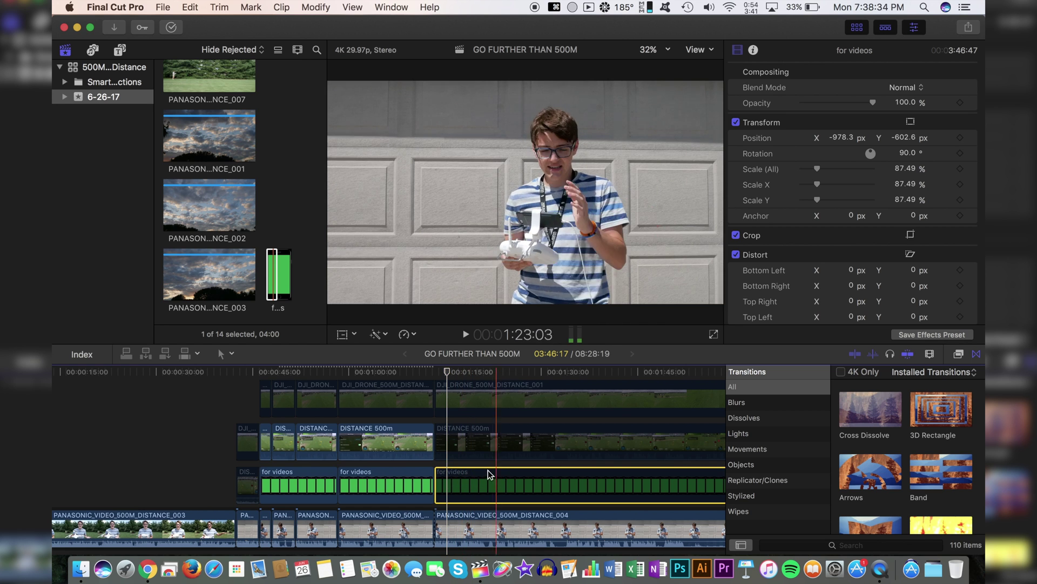
left_click(479, 395)
key("v")
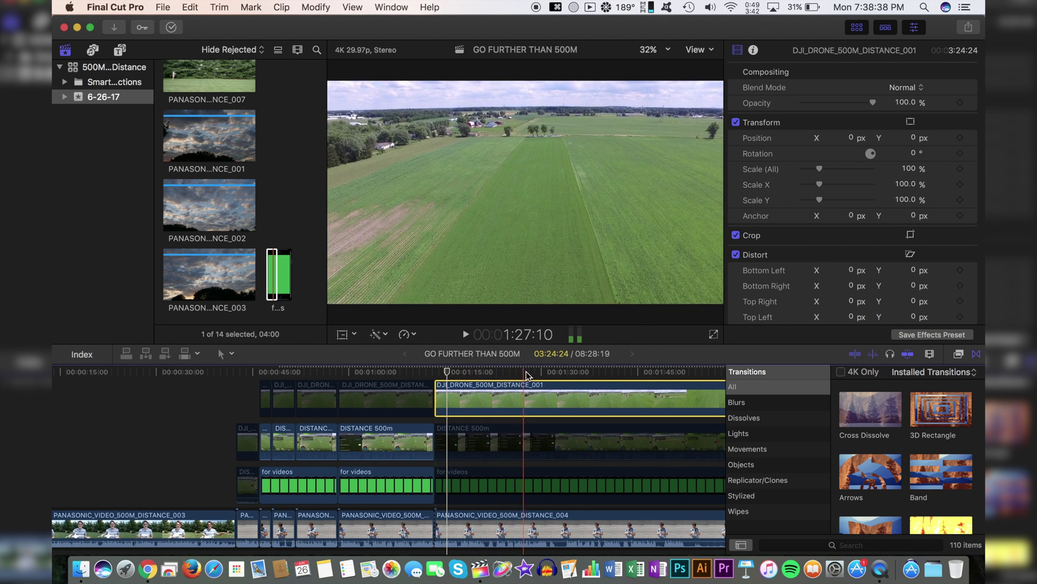
key("XF86AudioMute")
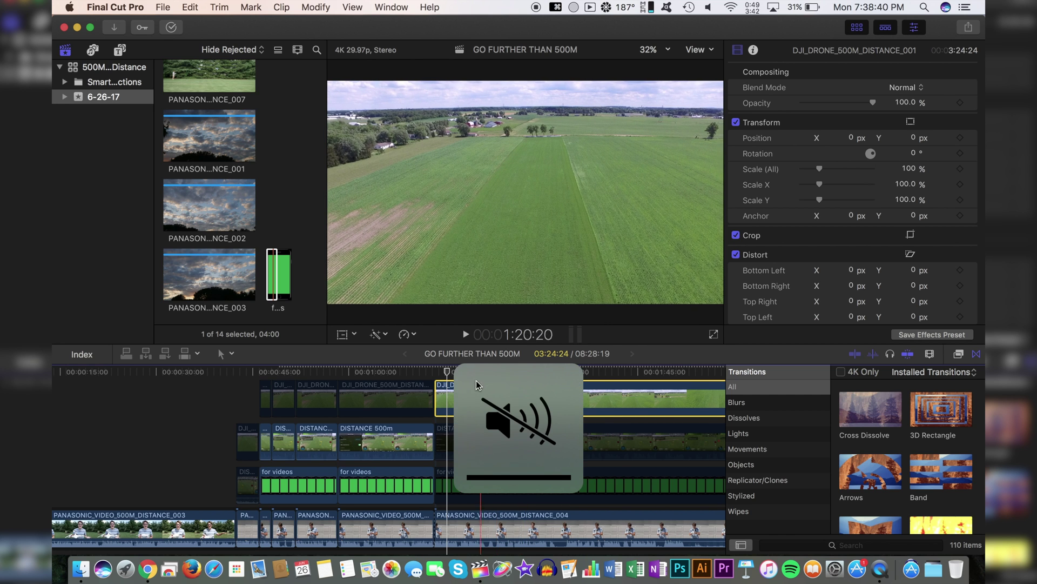
scroll(551, 385, "left", 5)
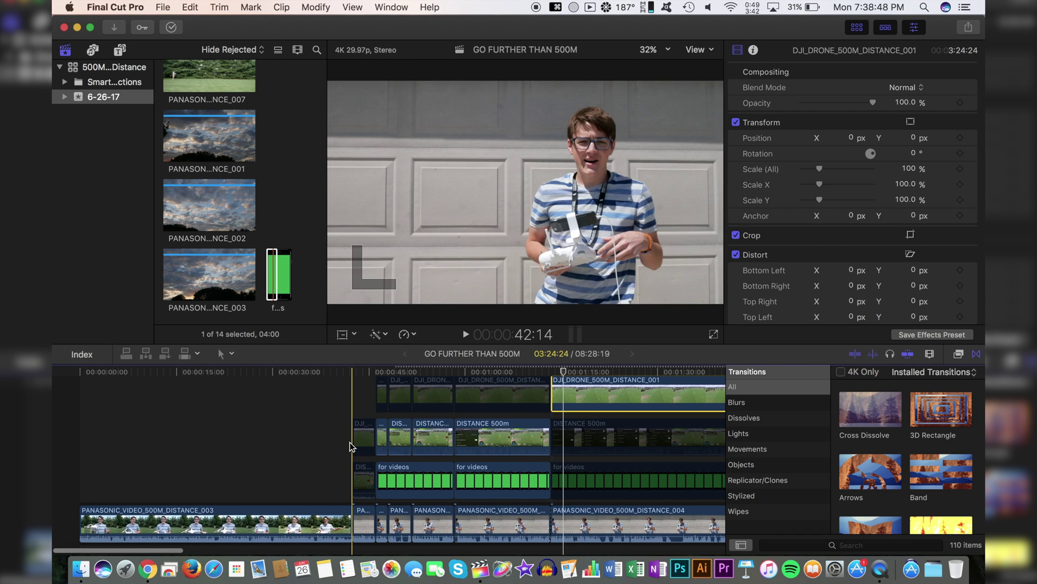
Add a Slide transition at the cut after PANASONIC_VIDEO_500M_DISTANCE_003 and play it back.
key("super+equal")
key("super+equal")
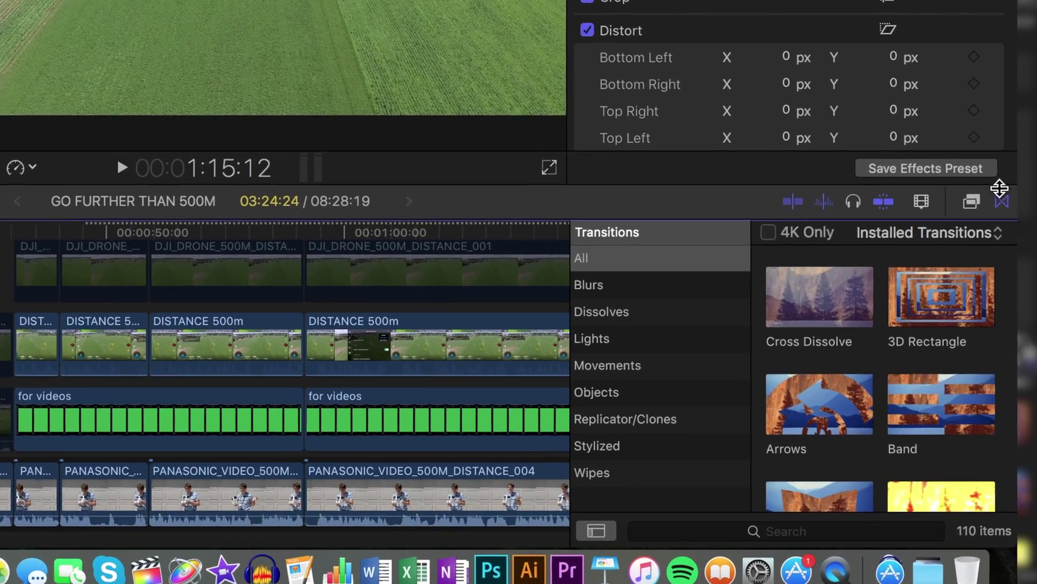
left_click(976, 354)
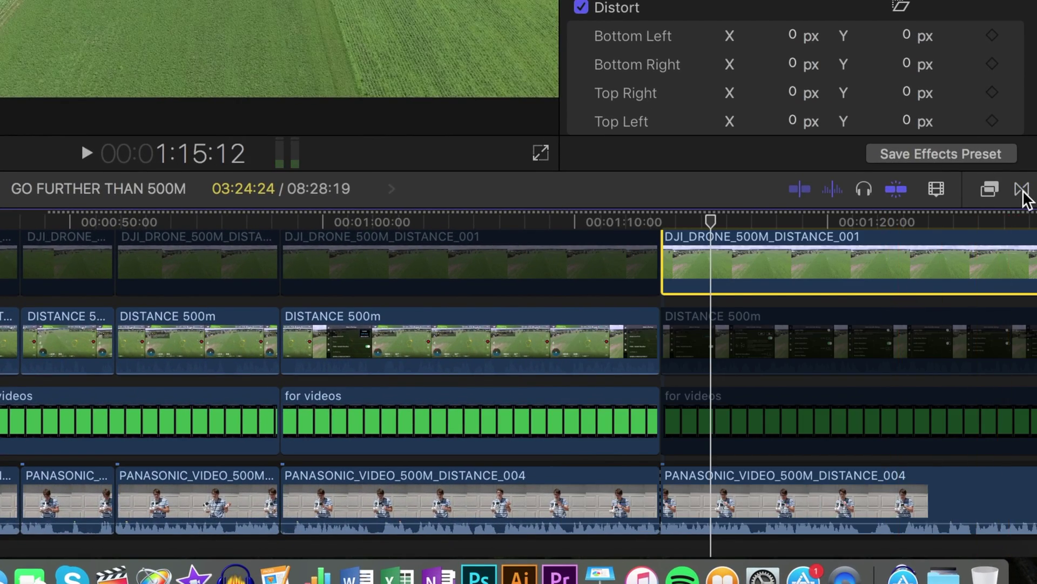
left_click(1024, 190)
scroll(875, 409, "down", 8)
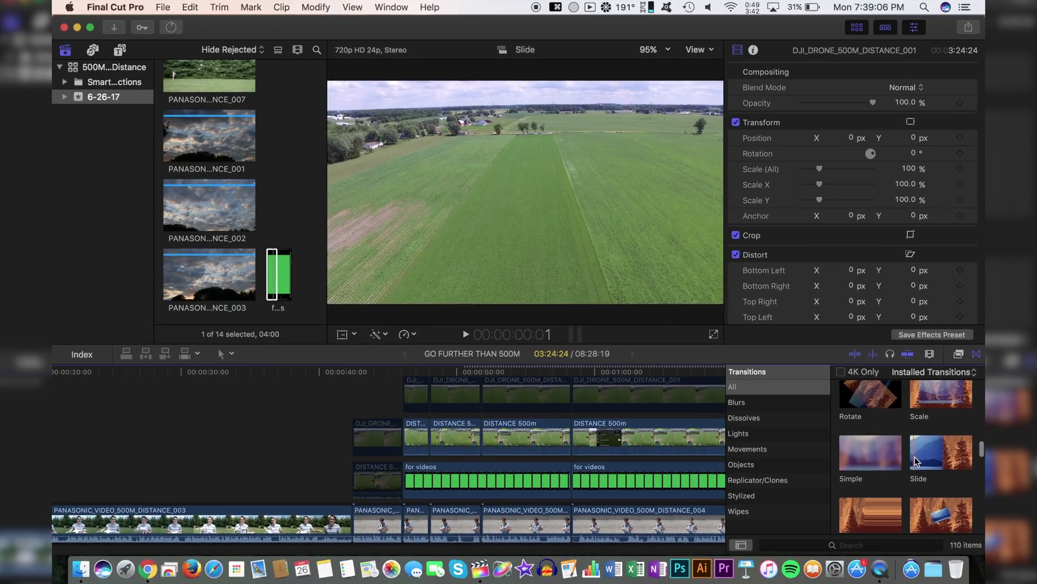
left_click(950, 463)
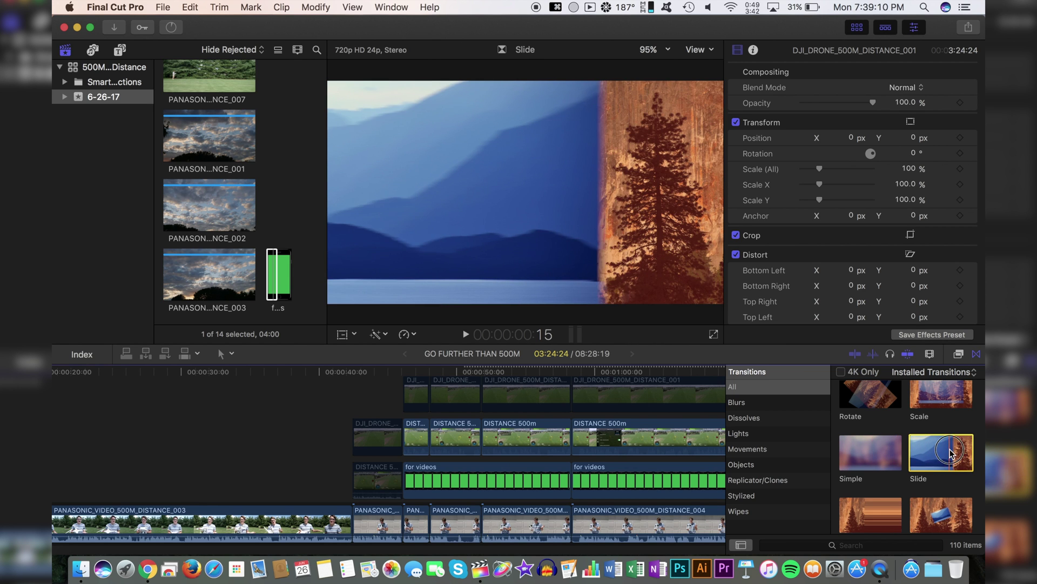
left_click_drag(941, 452, 412, 519)
left_click_drag(347, 519, 347, 519)
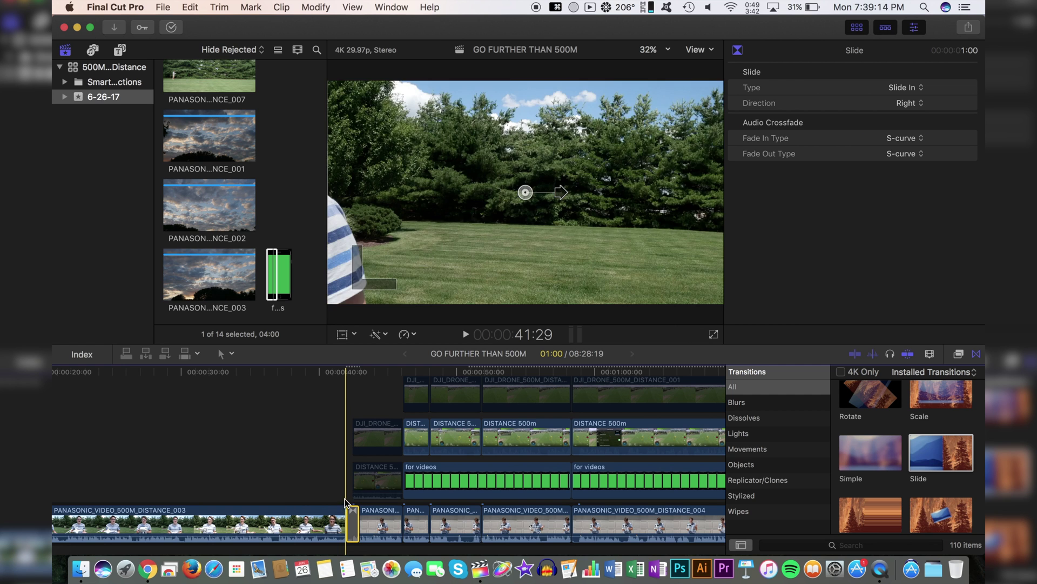
key("space")
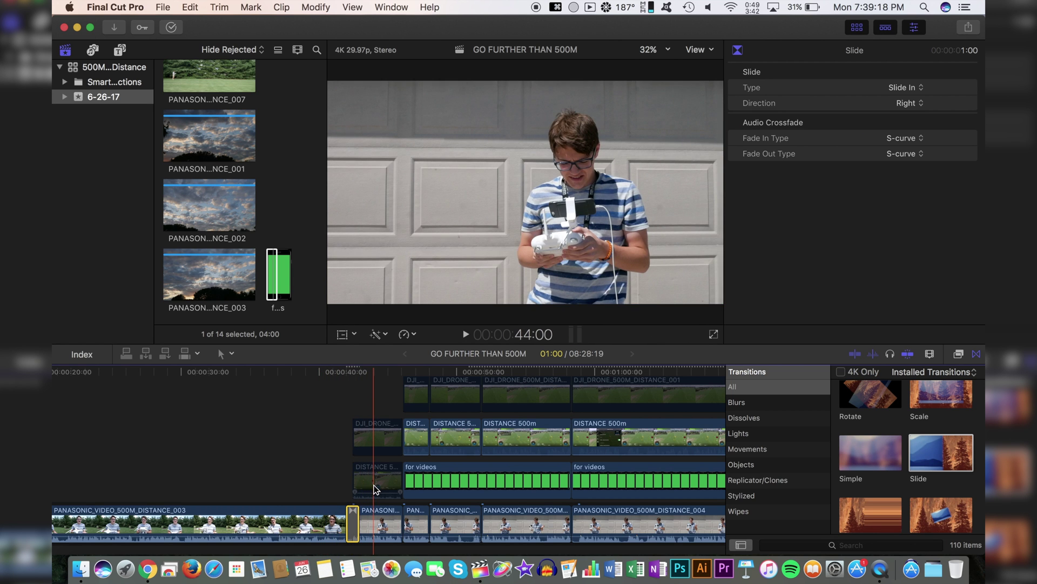
Shorten the Slide transition to 15 frames.
key("super+equal")
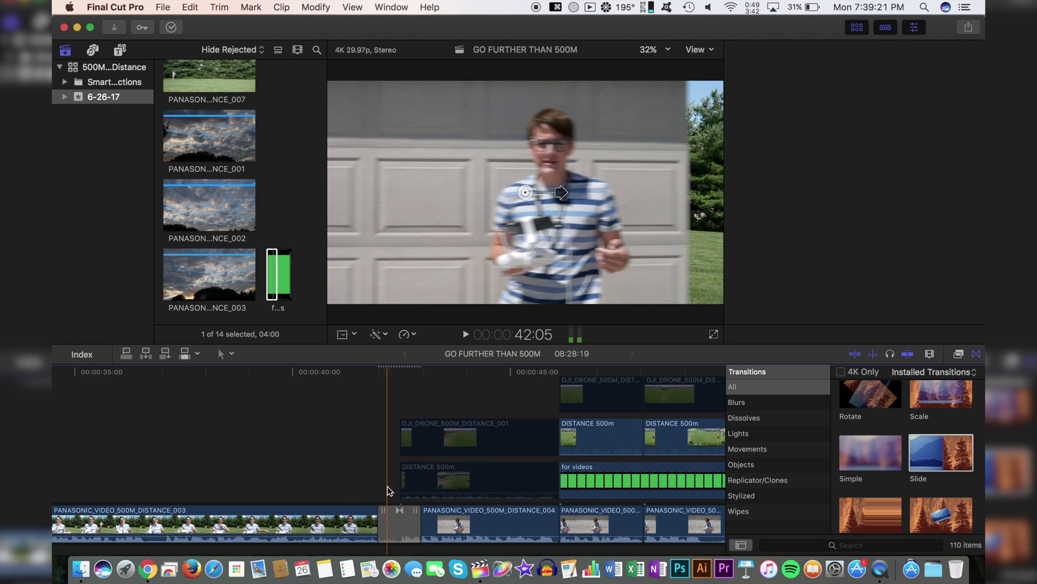
left_click(392, 521)
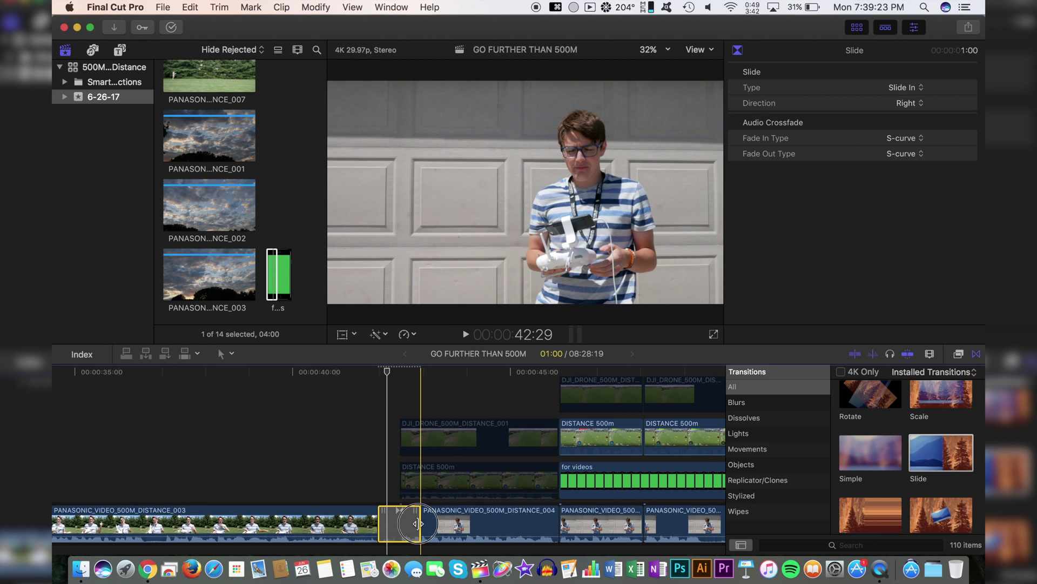
left_click_drag(410, 523, 405, 521)
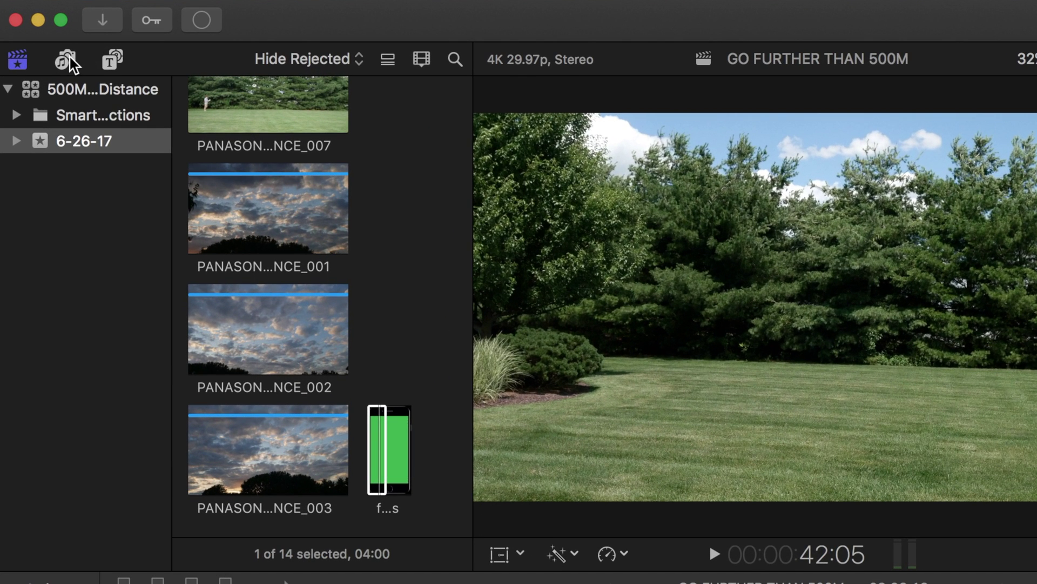
Search Sound Effects for 'whoosh' and place Whoosh 02 under the Slide transition.
left_click(69, 60)
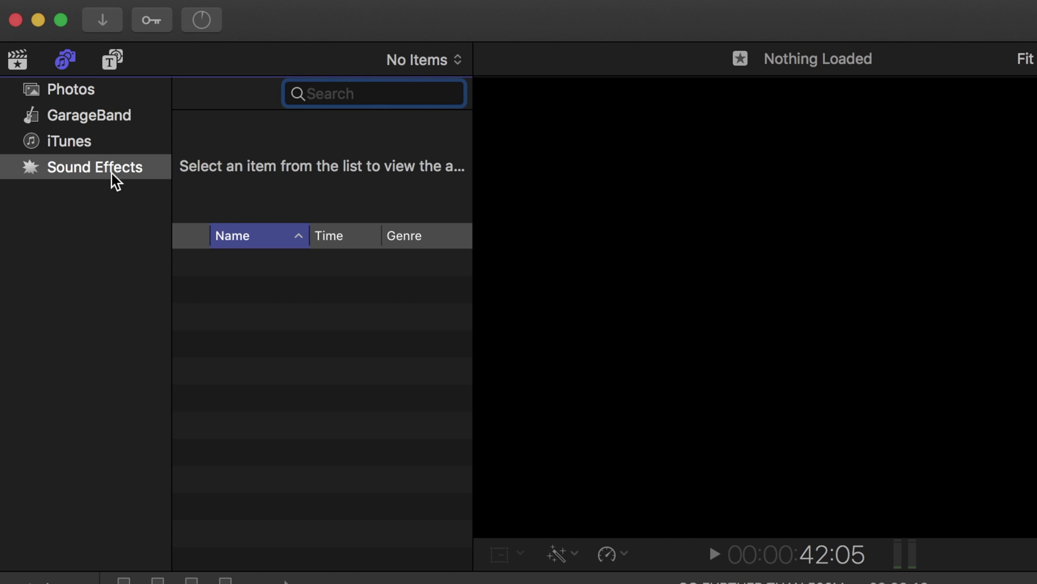
left_click(100, 167)
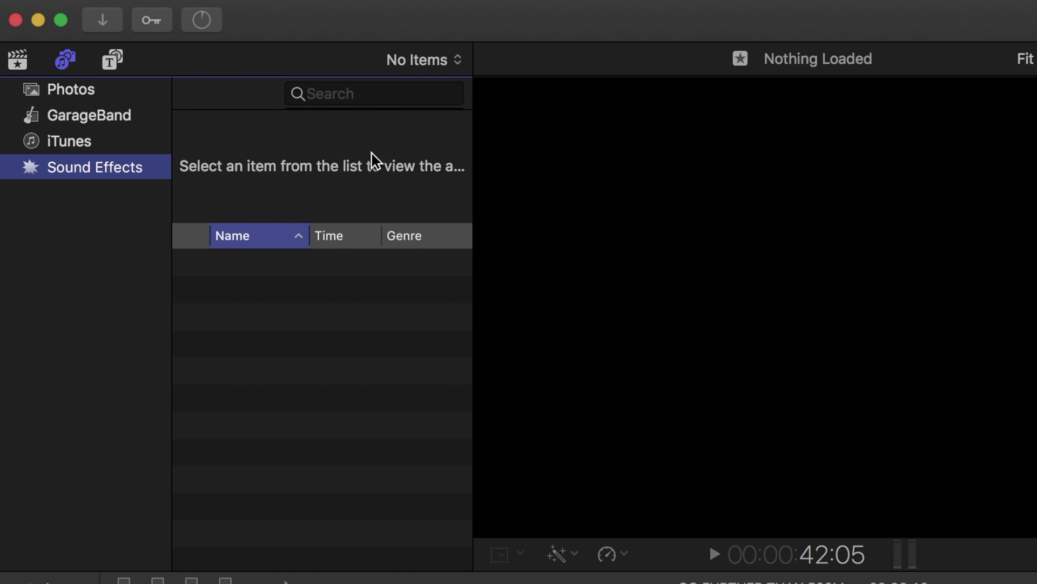
scroll(357, 345, "down", 2)
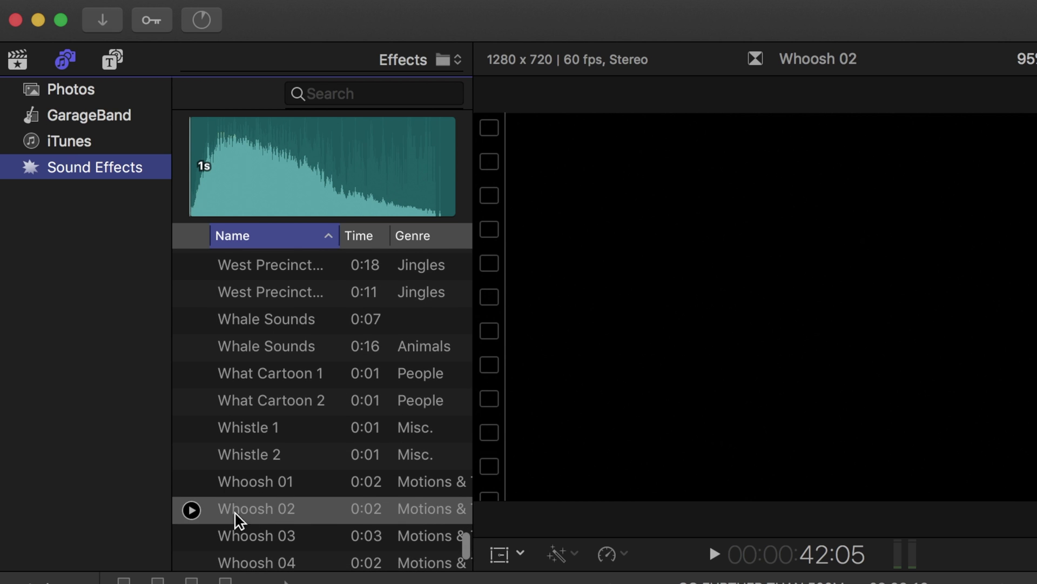
left_click(429, 93)
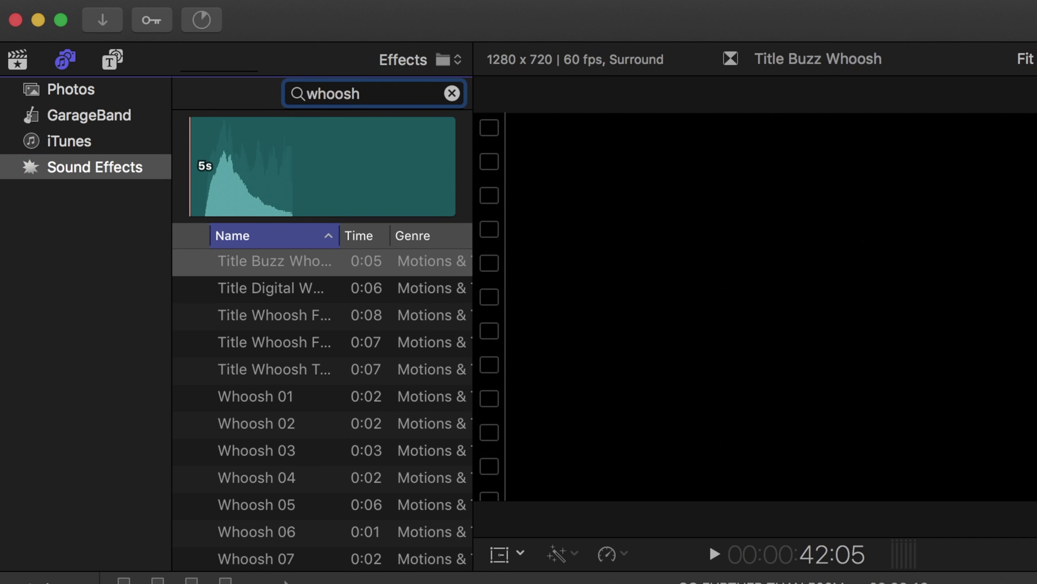
type("whoosh 2")
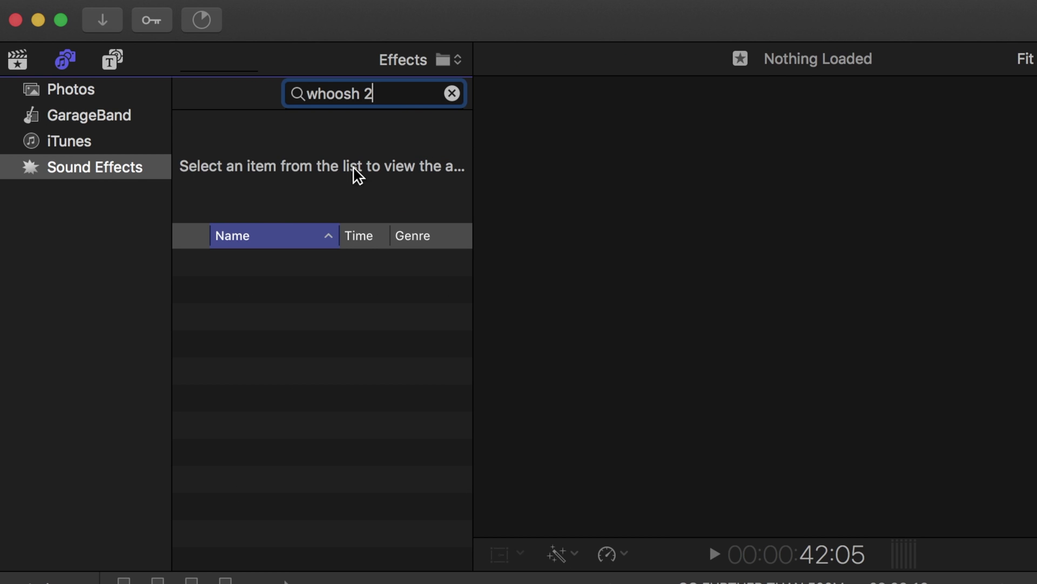
key("BackSpace")
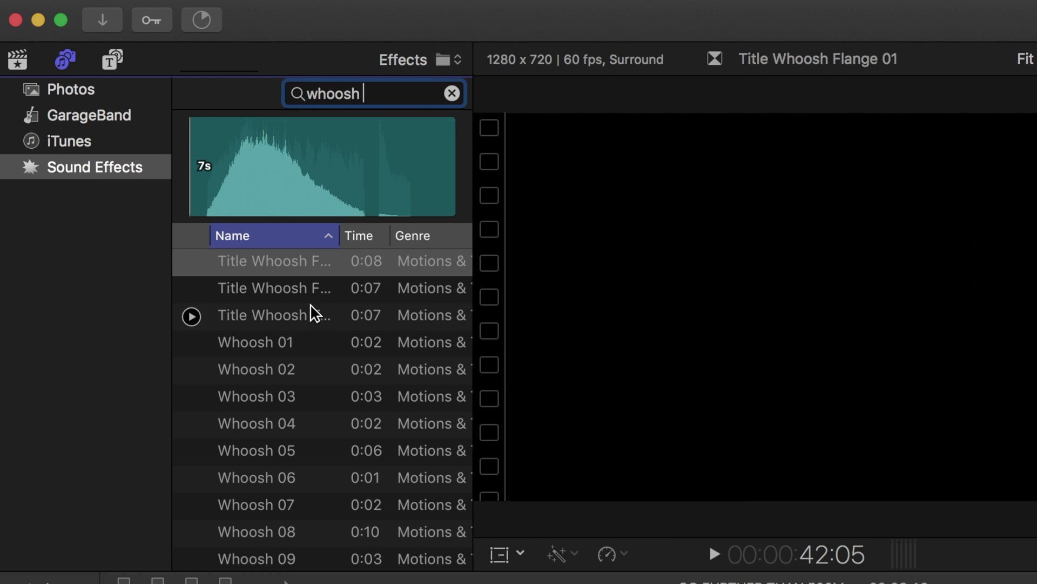
left_click_drag(222, 373, 259, 381)
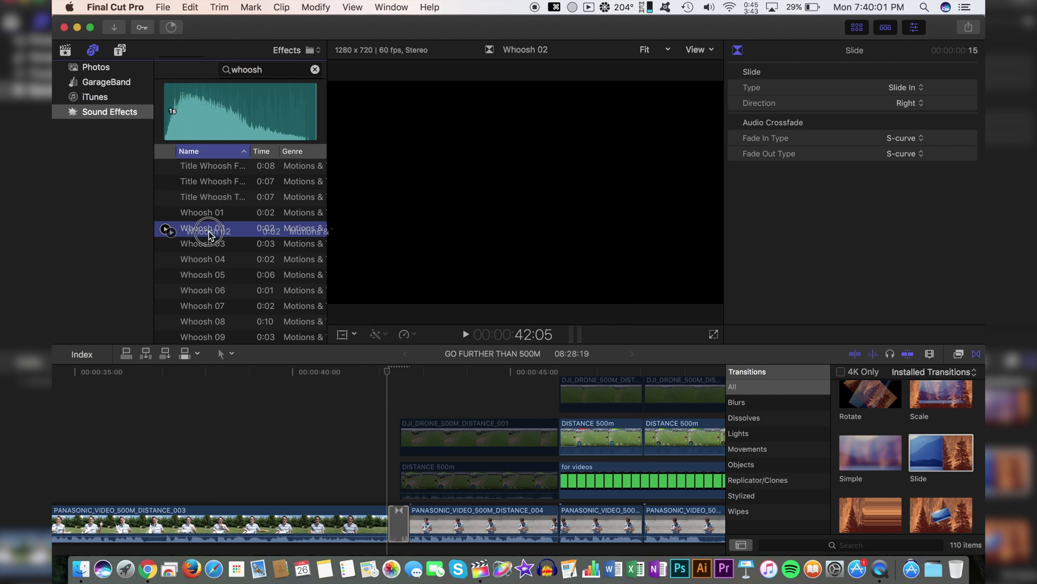
left_click_drag(344, 383, 410, 502)
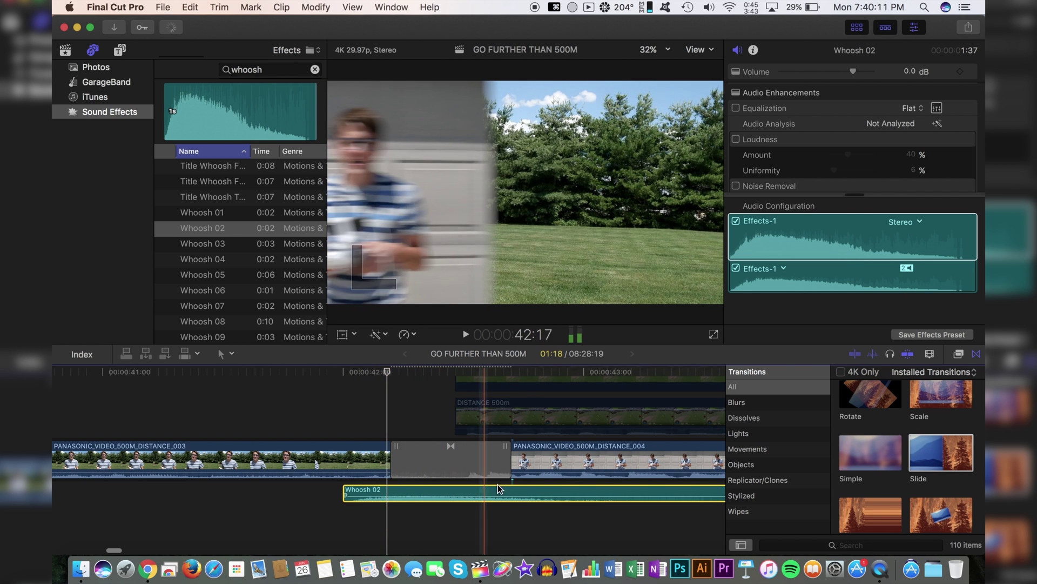
Lower the Whoosh 02 clip to -12.0 dB and preview the transition with it.
key("super+minus")
left_click(437, 498)
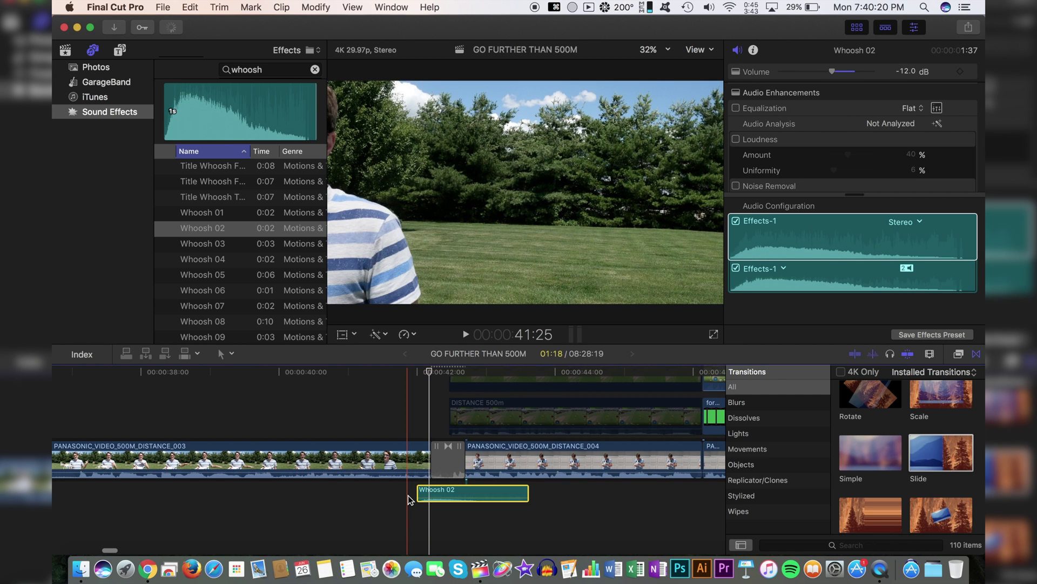
key("space")
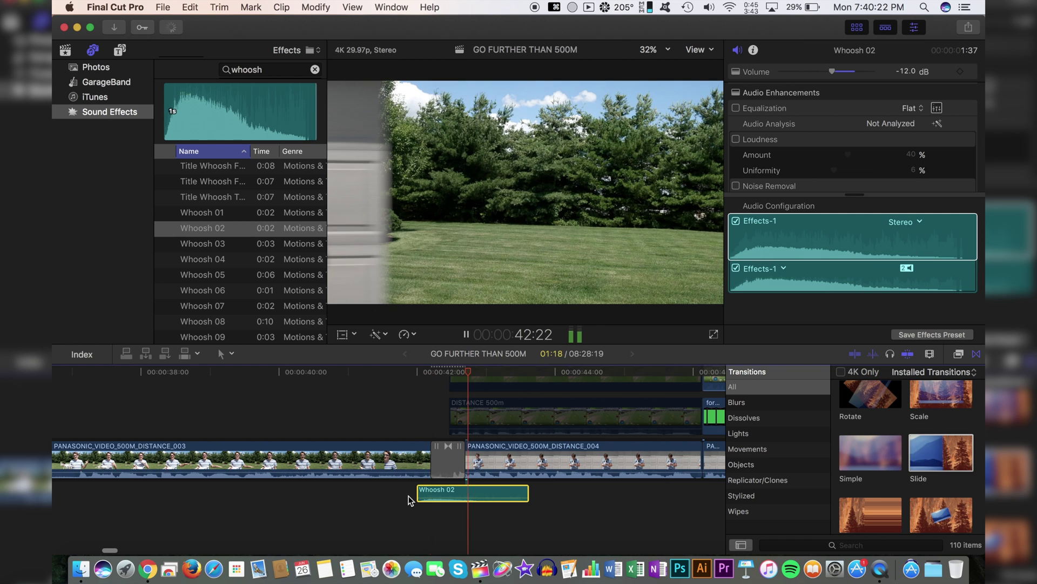
left_click(413, 489)
key("space")
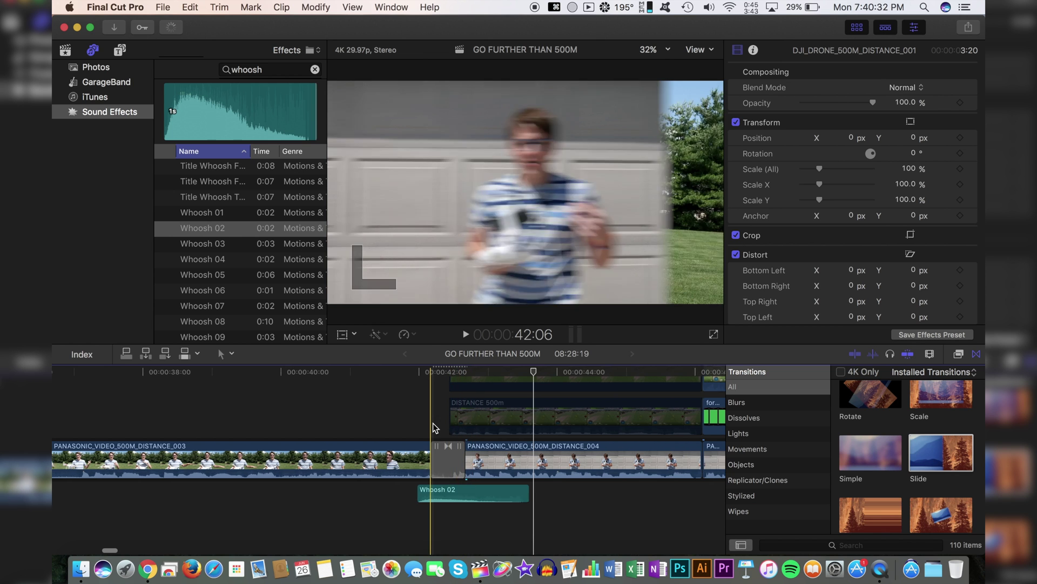
key("super+minus")
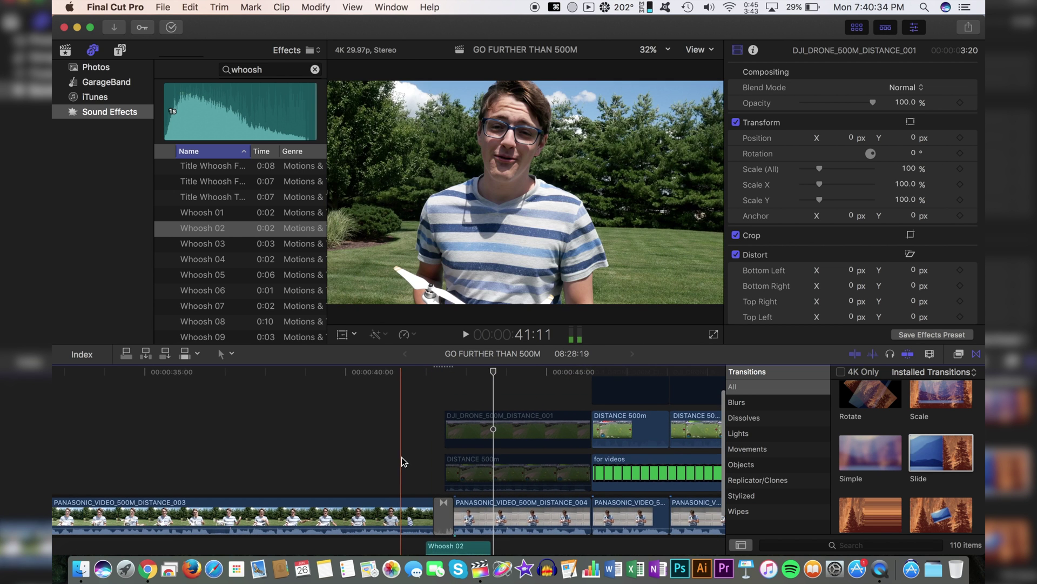
scroll(406, 461, "right", 2)
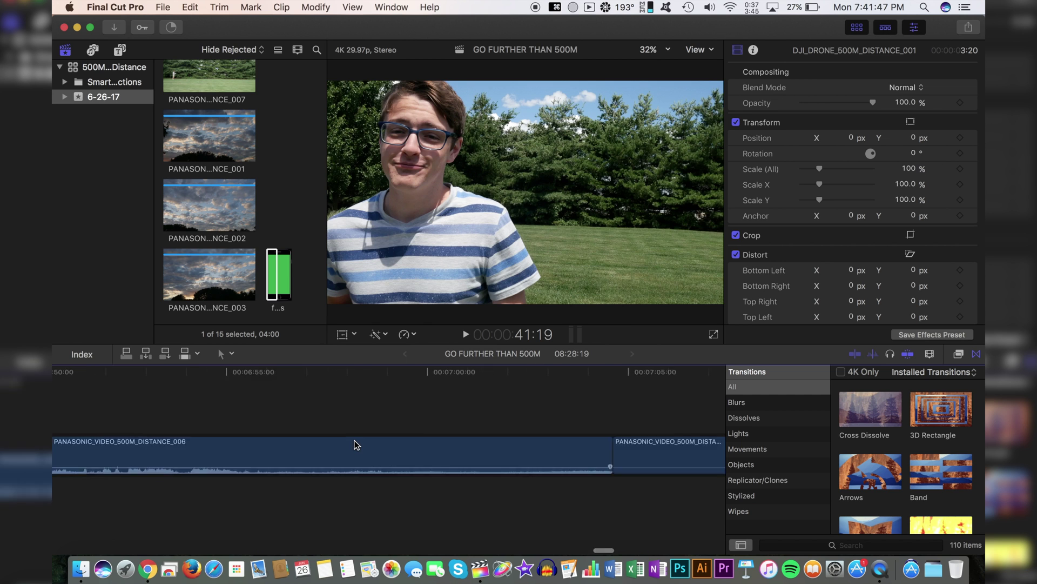
Zoom out the timeline and preview the lawn and sky clips near the end.
scroll(354, 445, "up", 3)
left_click(347, 493)
key("super+minus")
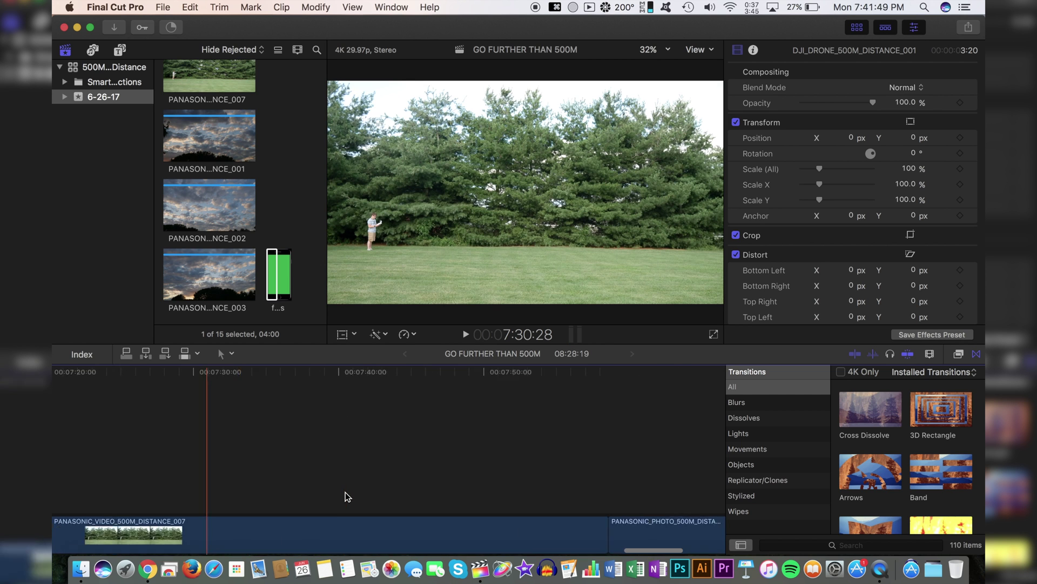
left_click(462, 420)
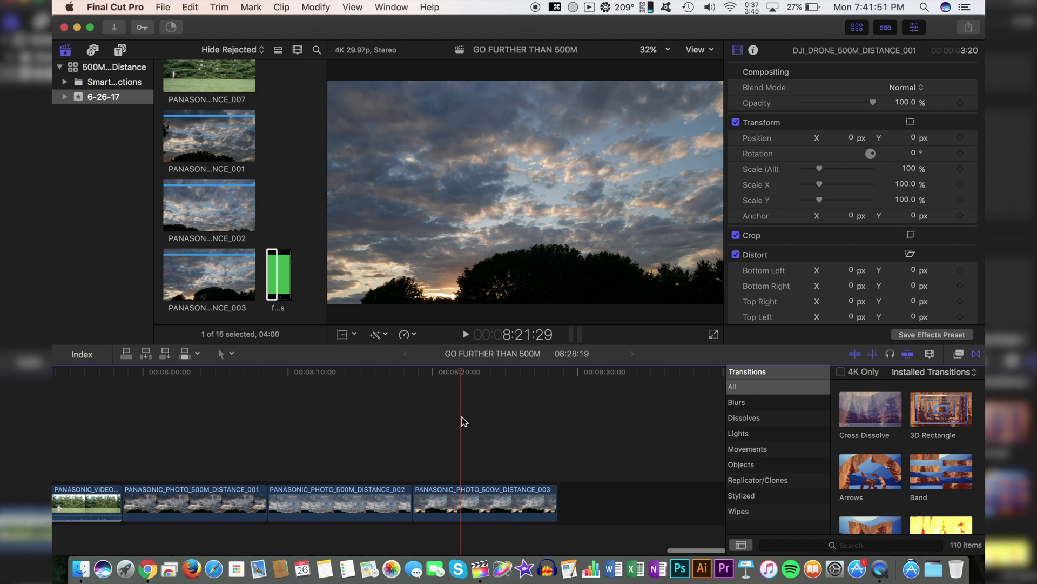
scroll(462, 421, "left", 5)
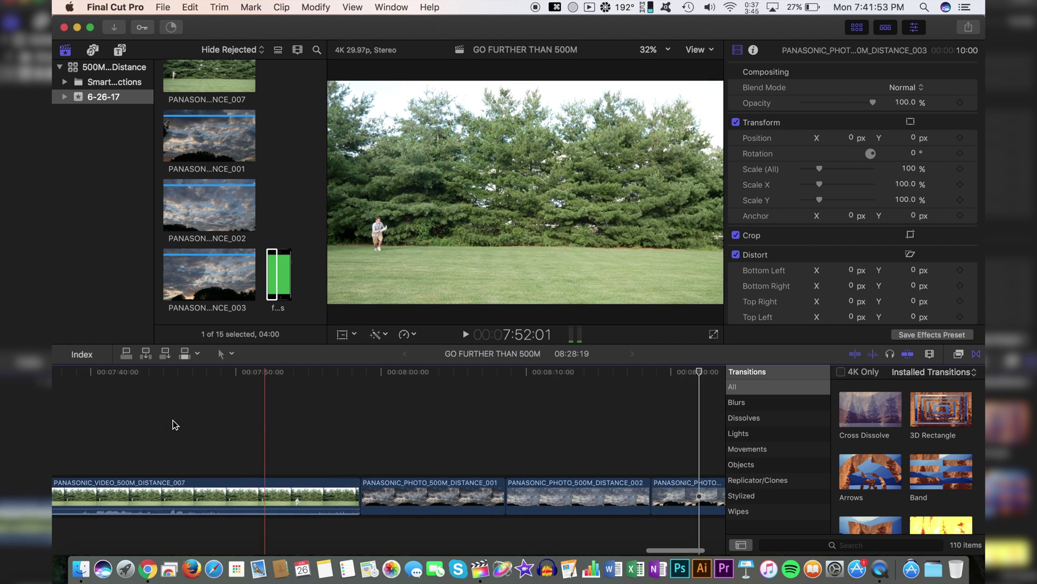
scroll(173, 425, "left", 3)
scroll(348, 438, "left", 3)
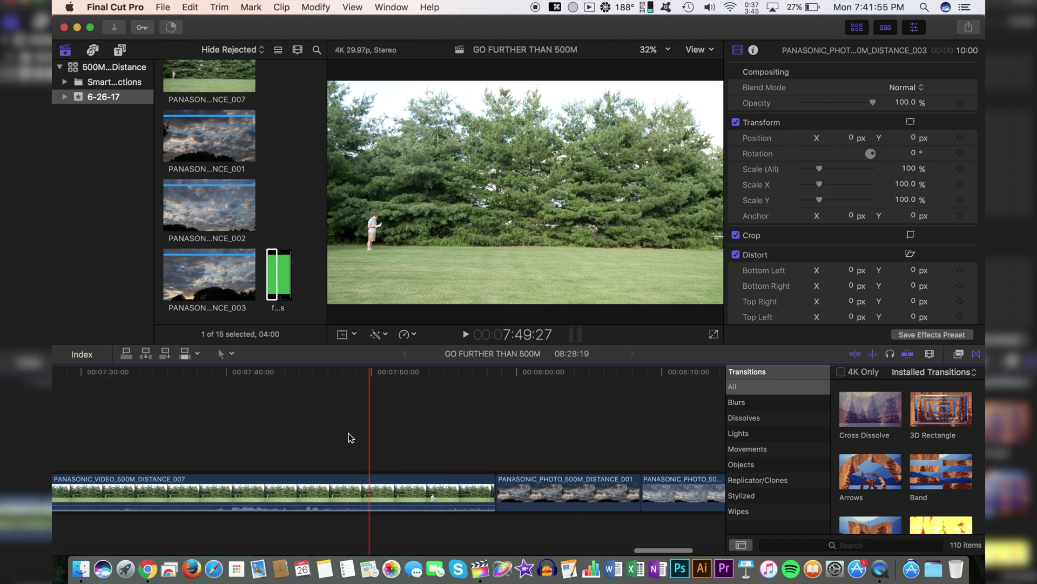
Ripple-delete the DISTANCE_007 clip, then bring up Media Import with Cmd+I.
left_click(411, 478)
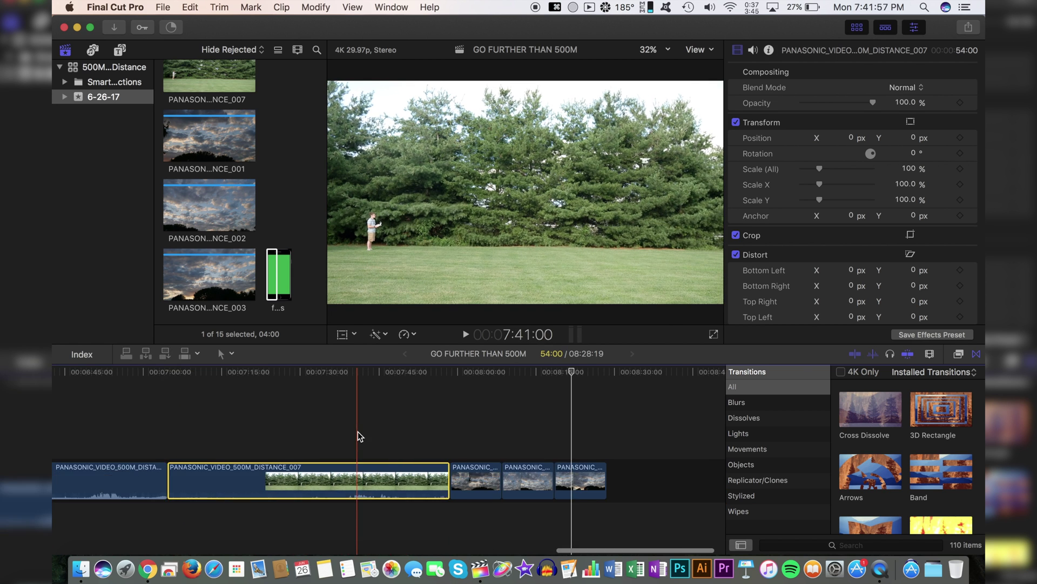
key("BackSpace")
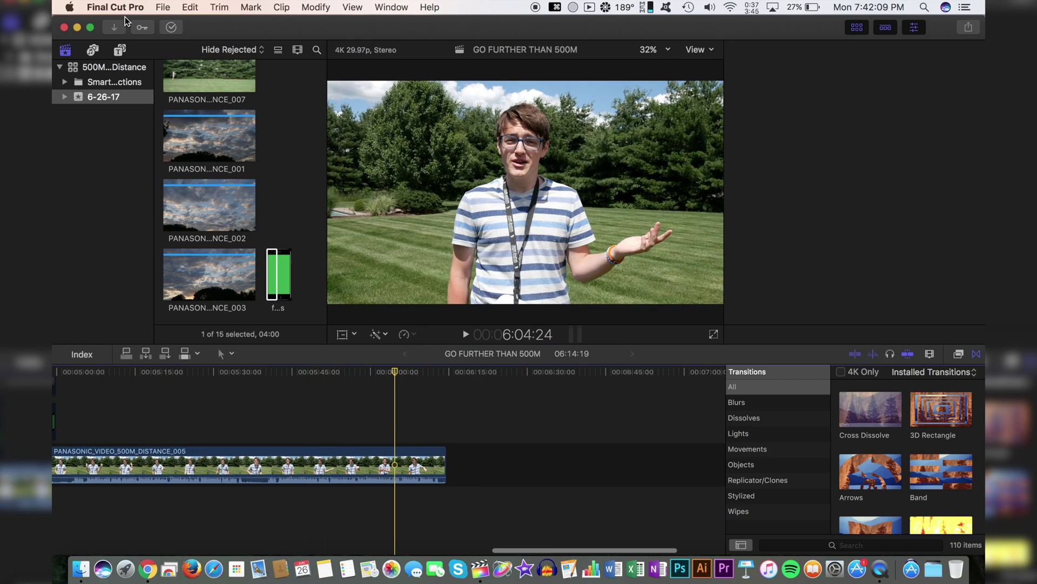
key("super+i")
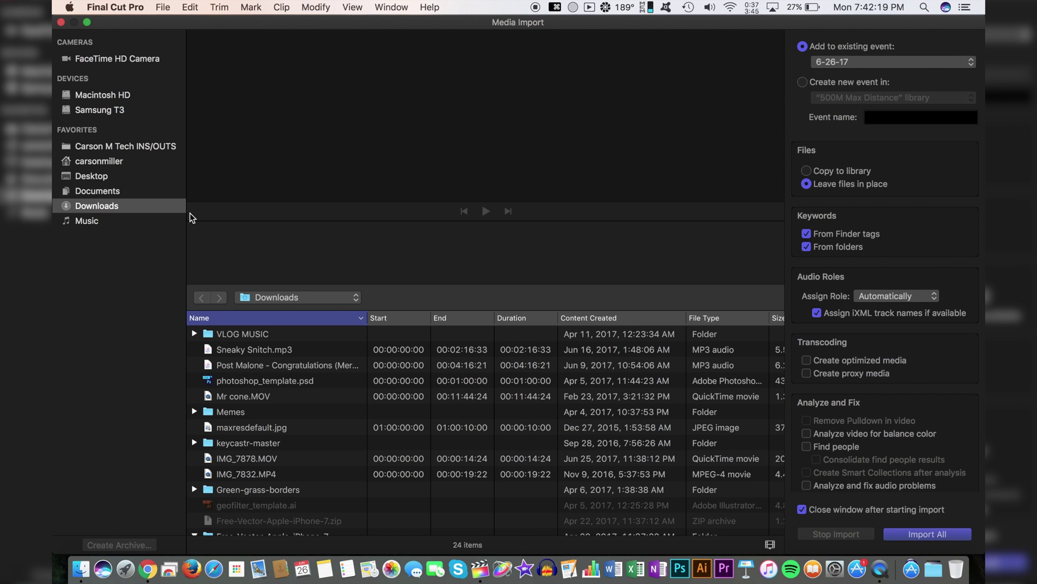
Import the RANDOM END outro file and connect it beneath the end of DISTANCE_005.
left_click(126, 145)
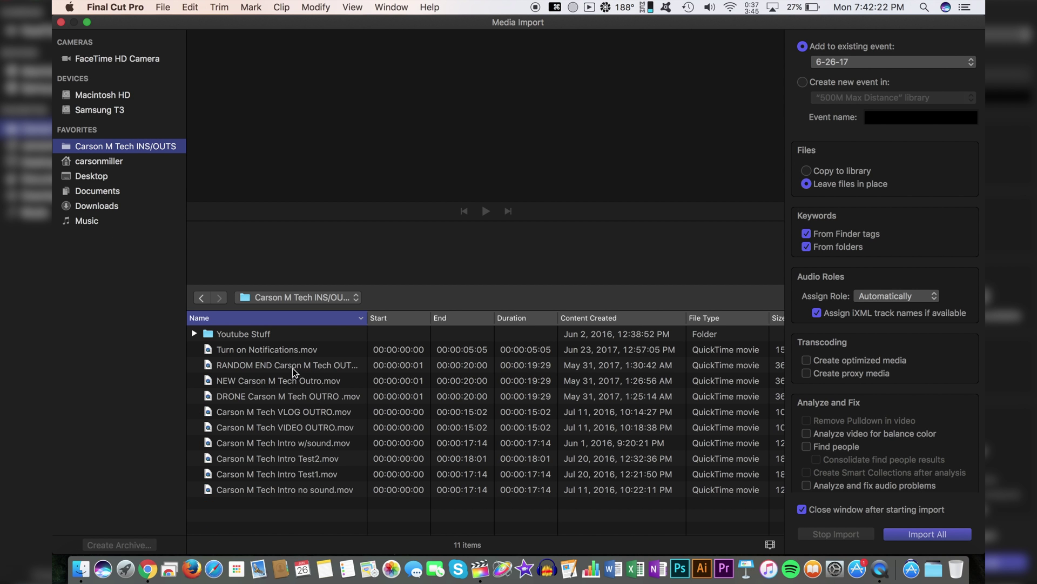
left_click(295, 366)
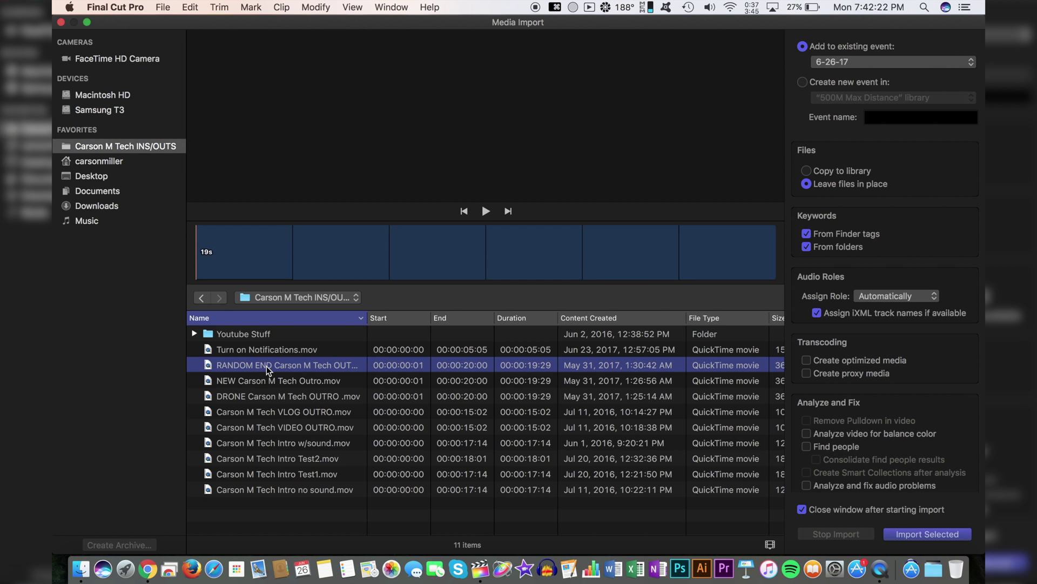
left_click(929, 532)
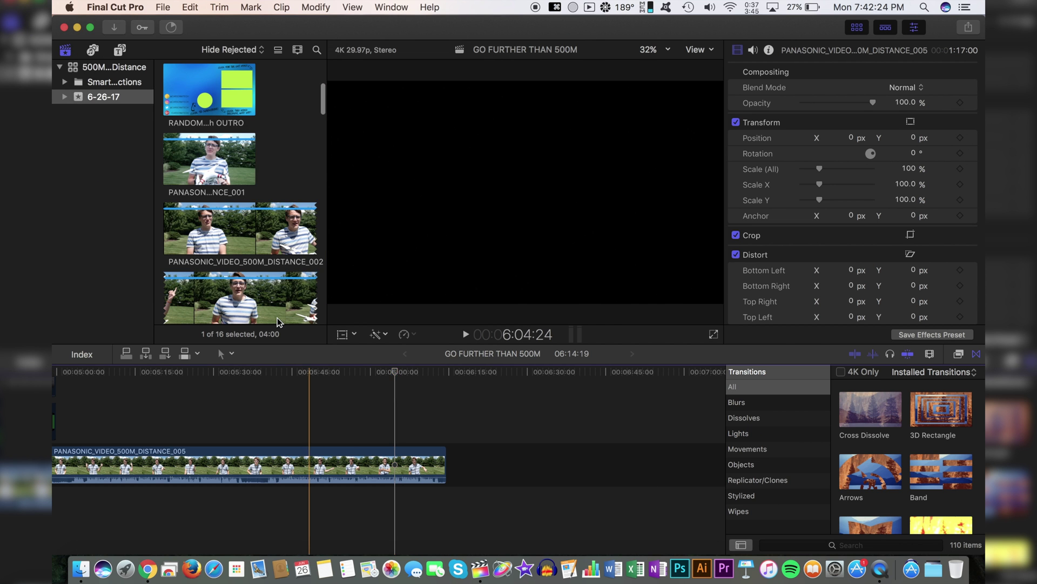
left_click_drag(205, 76, 347, 506)
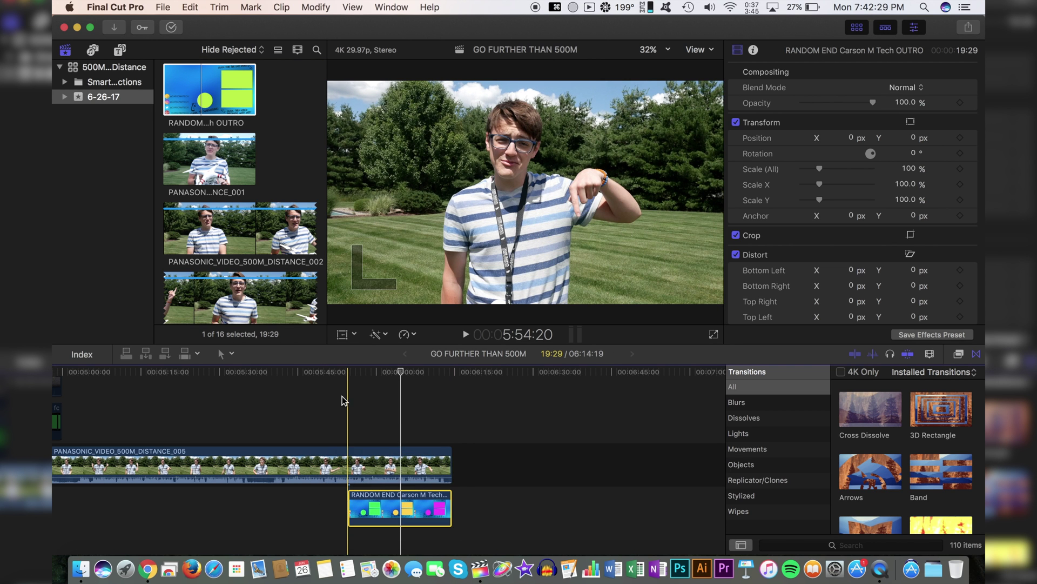
left_click(349, 454)
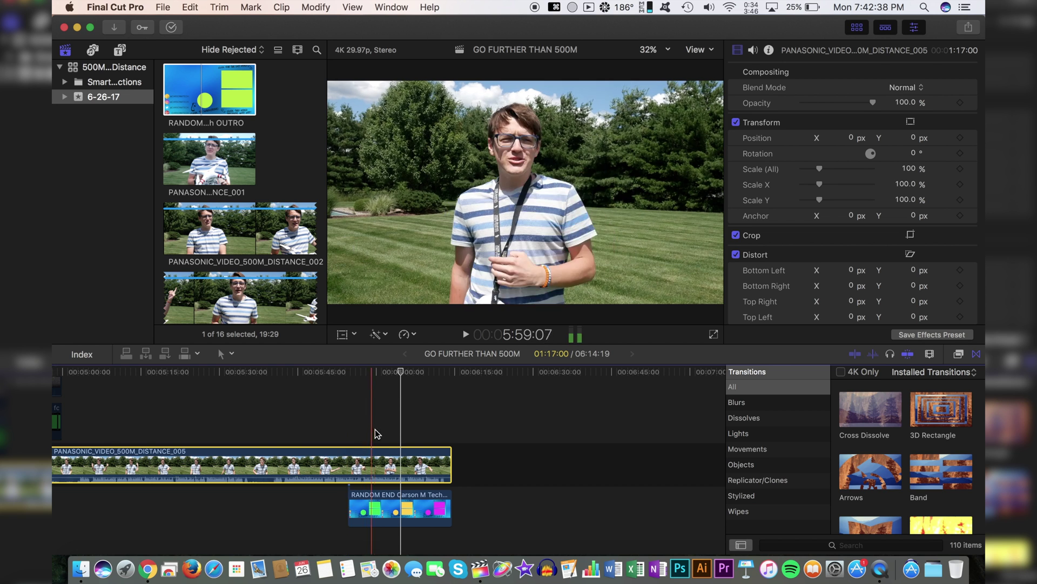
Keyframe DISTANCE_005 to shrink over 16 frames to 55.23% in the top-left end-screen panel.
left_click(360, 456)
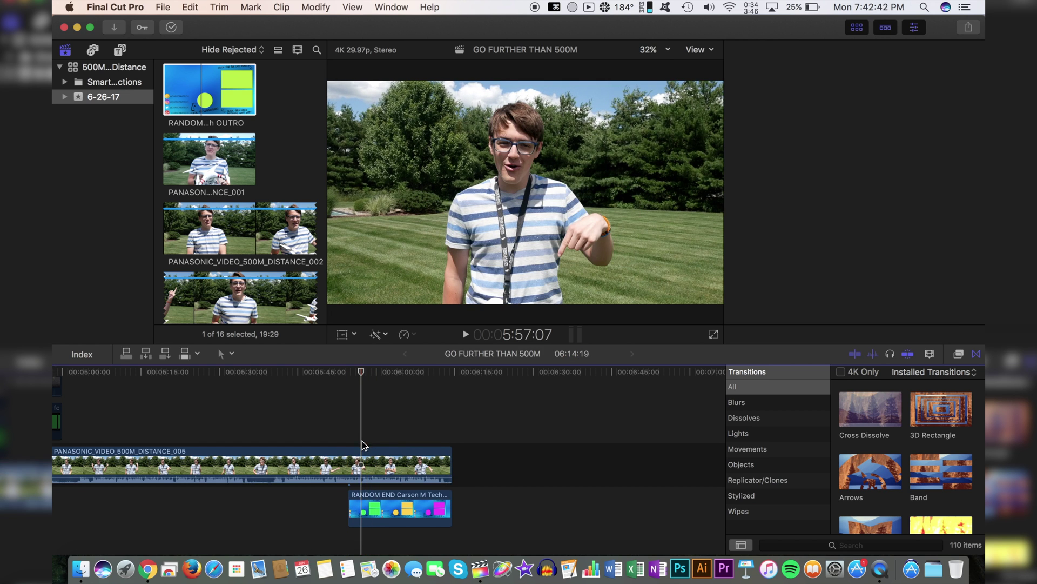
left_click(344, 336)
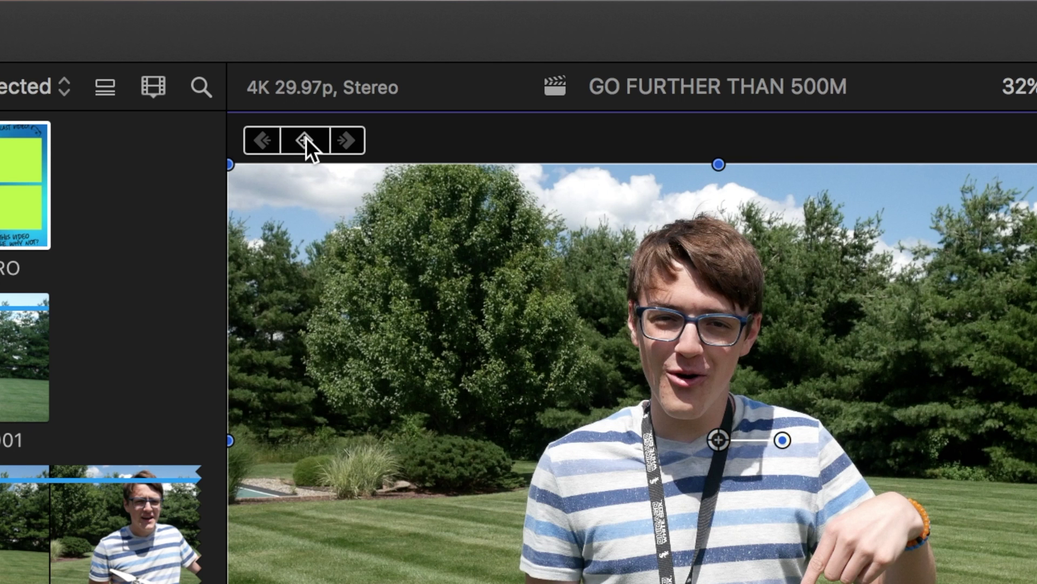
left_click(305, 142)
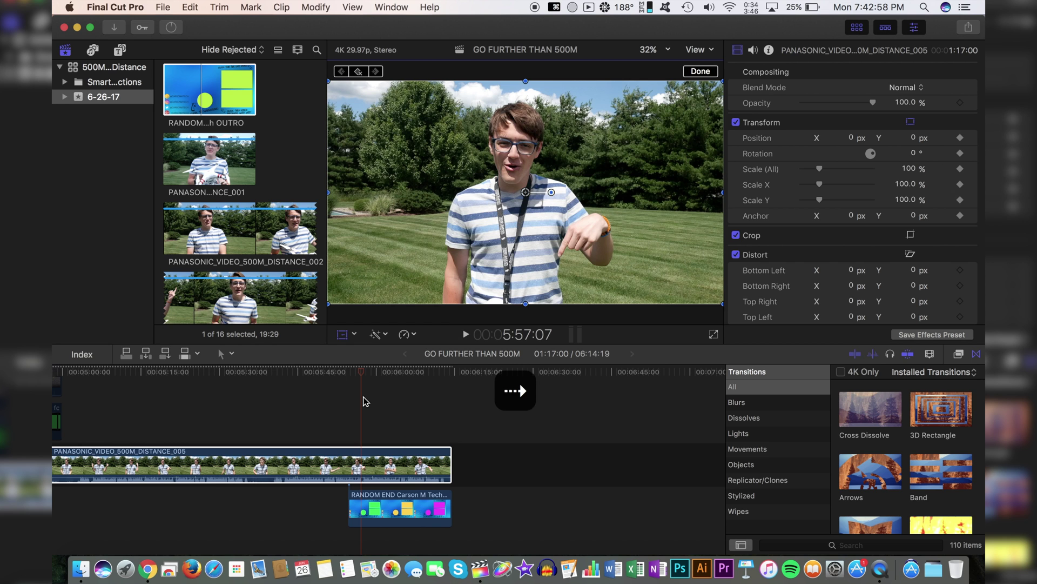
key("Right")
key("Right")
key("Right")
key("Right")
key("Right")
key("Right")
key("Right")
key("Right")
key("Right")
key("Right")
key("Right")
key("Right")
key("Right")
key("Right")
key("Right")
key("Right")
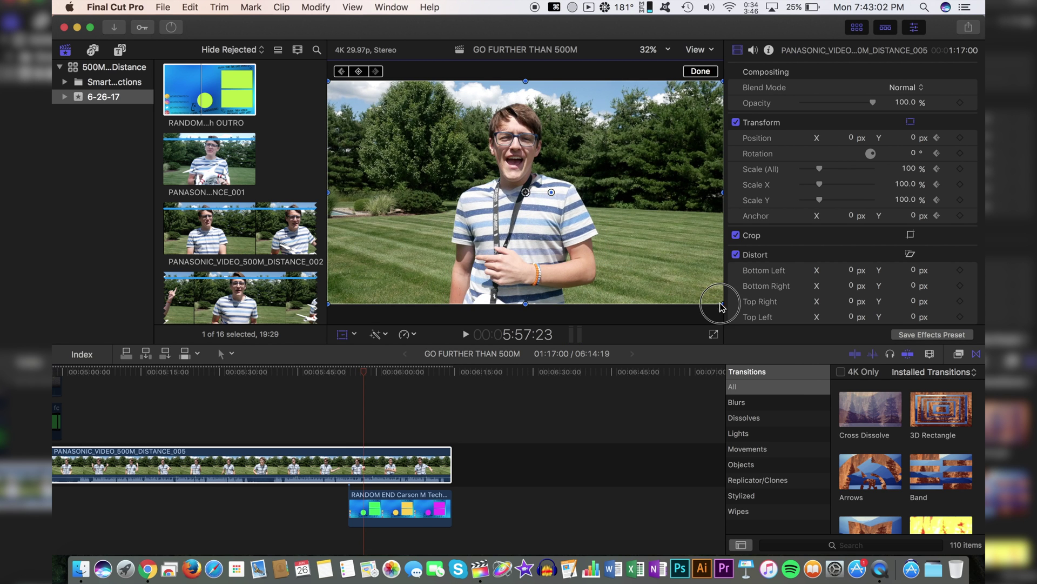
left_click_drag(721, 307, 531, 198)
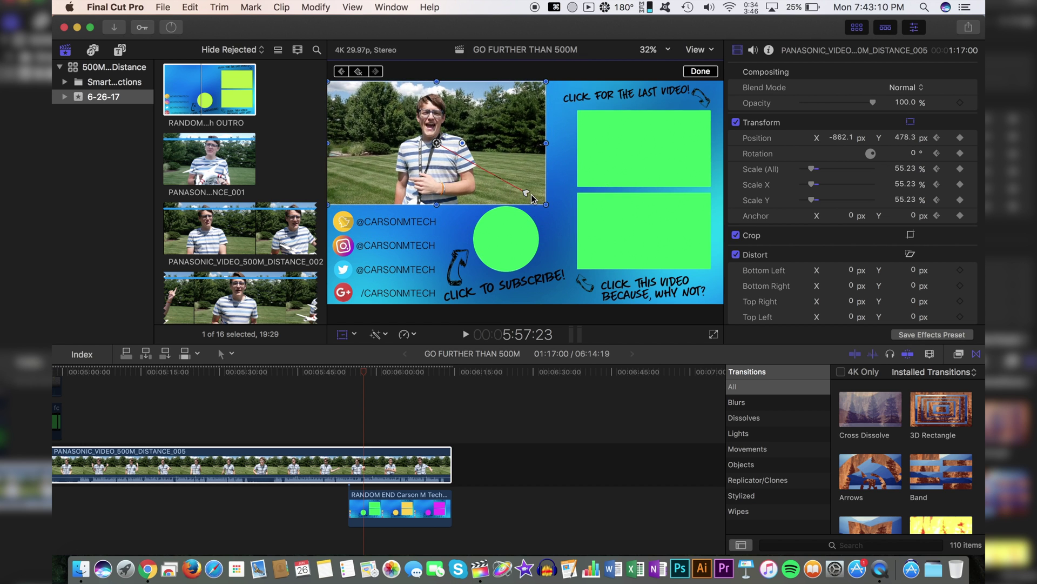
left_click(700, 72)
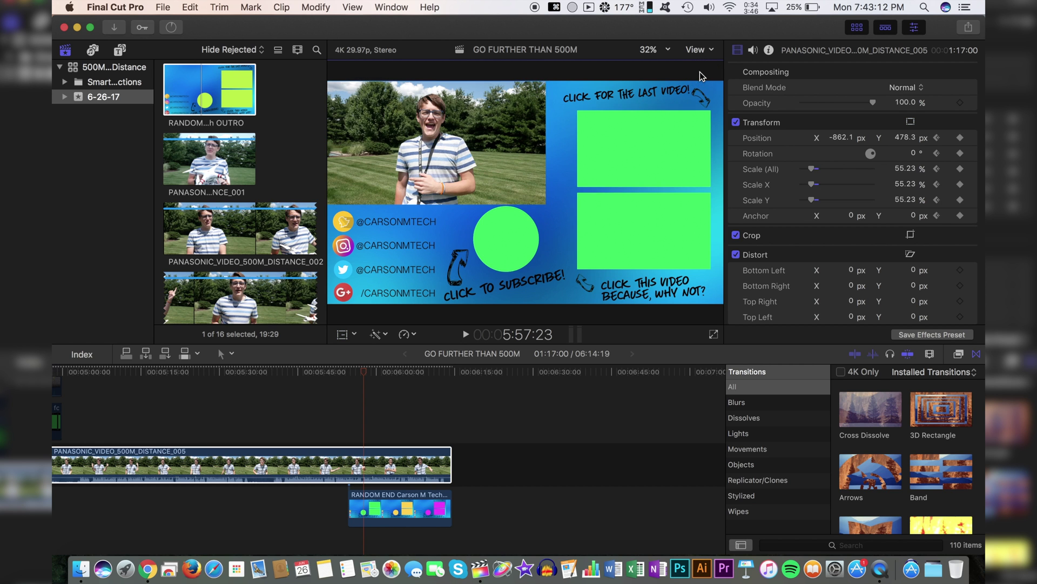
Play back the shrink animation on the DISTANCE_005 clip to review it.
left_click(348, 447)
key("shift+question")
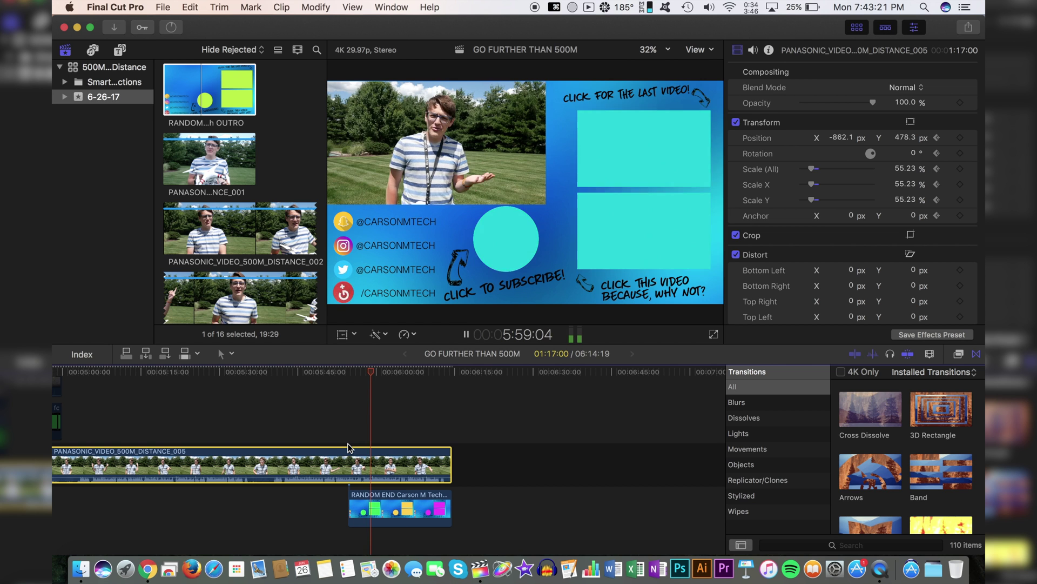
key("space")
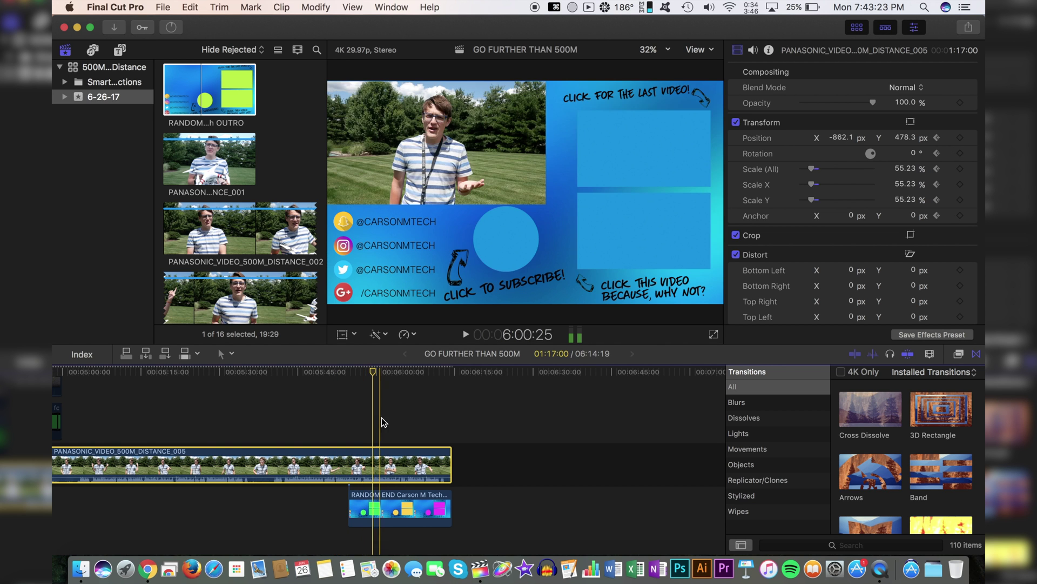